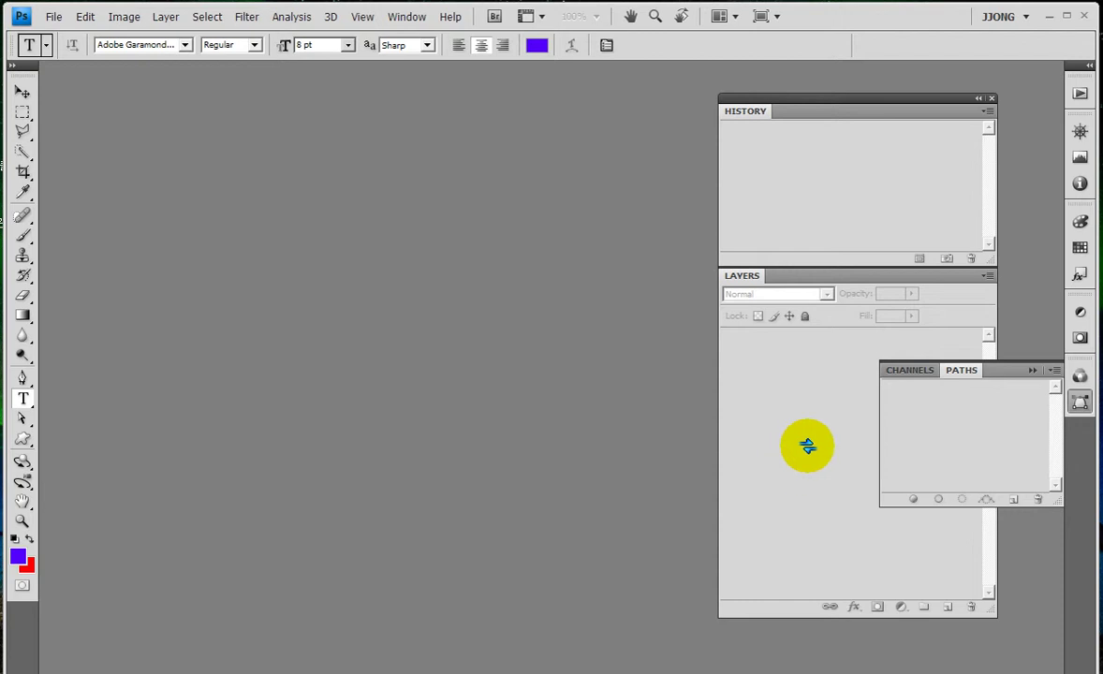
- Open the night city photo Sec09-01.jpg from the Sample folder
left_click(801, 449)
key("ctrl+o")
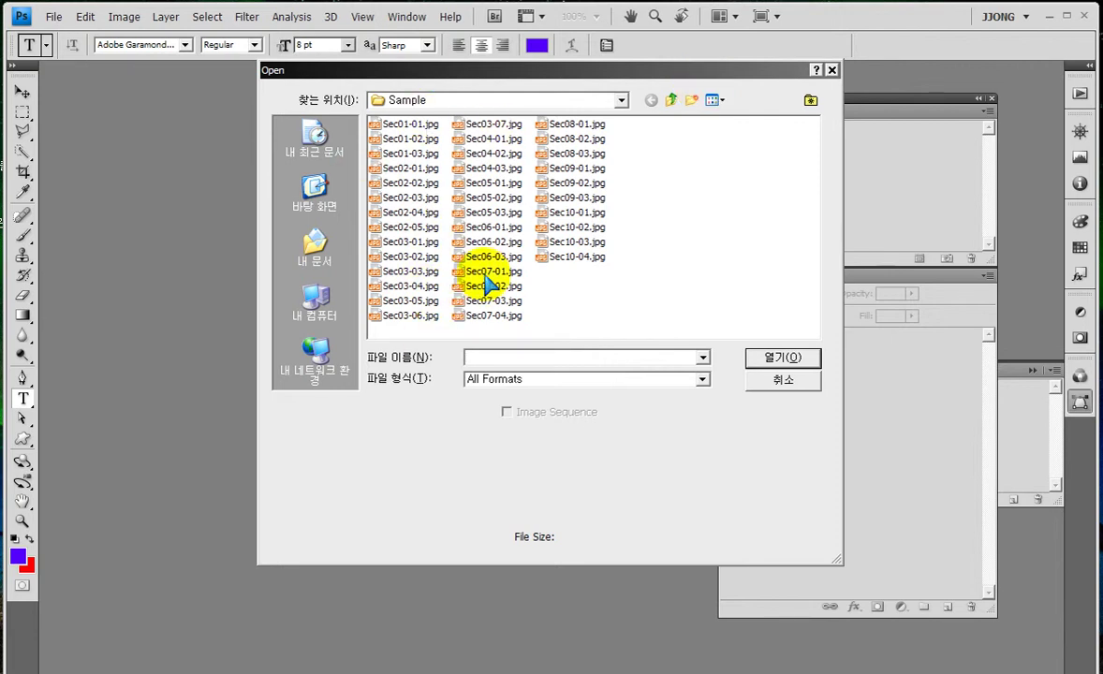
left_click(576, 169)
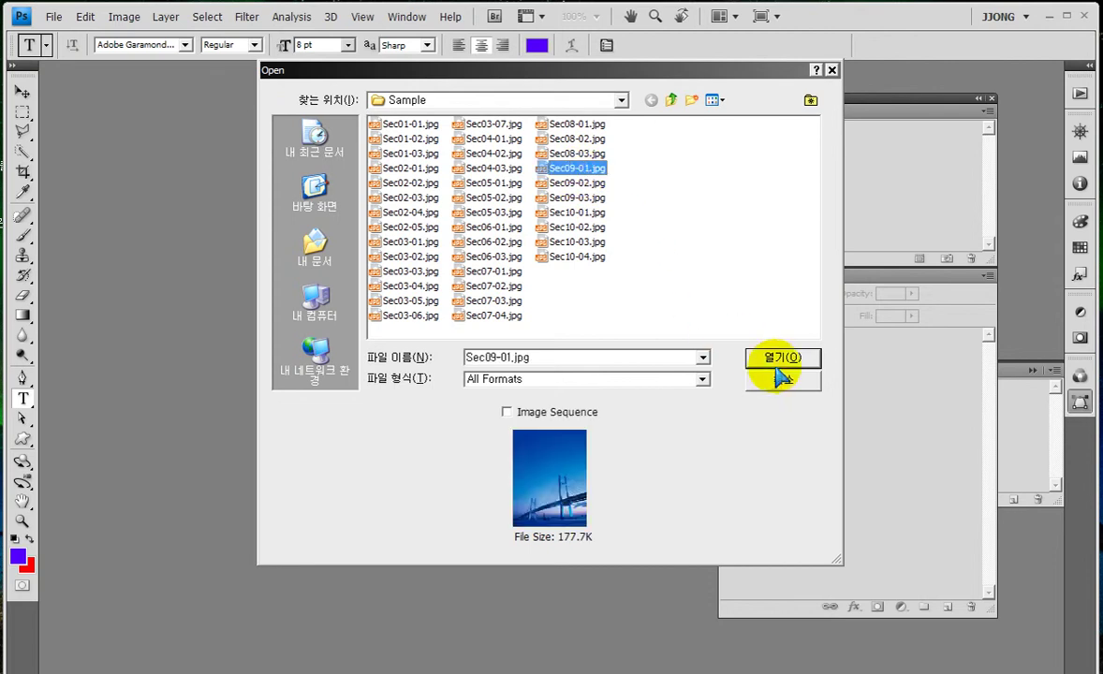
left_click(672, 100)
left_click(671, 100)
double_click(384, 131)
double_click(394, 138)
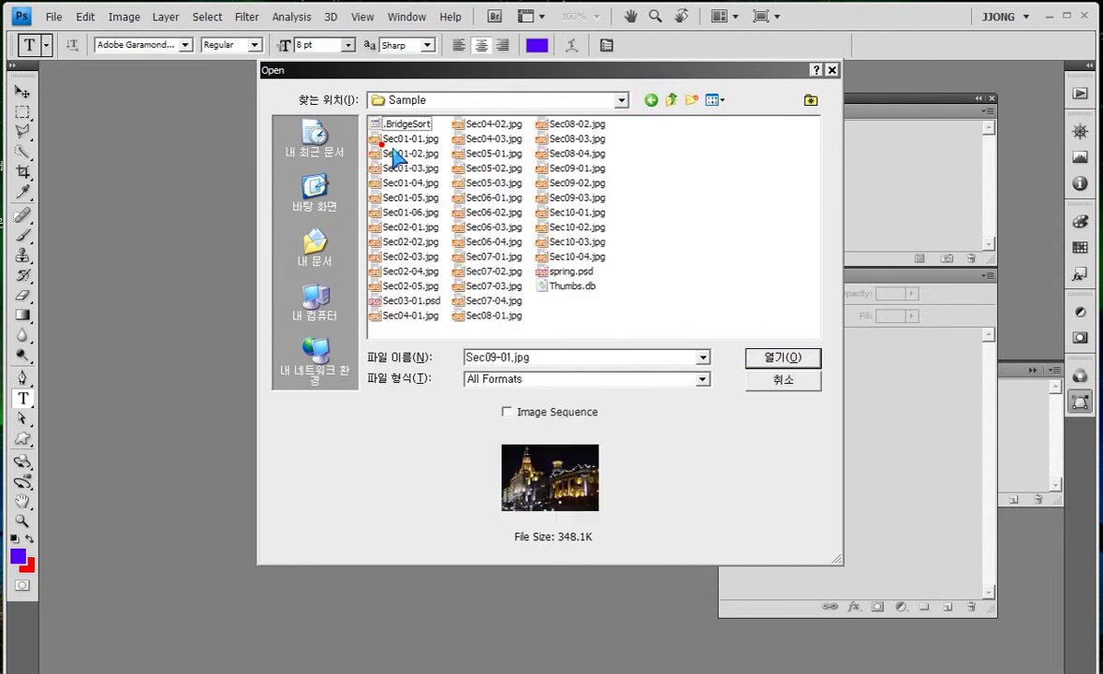
double_click(525, 170)
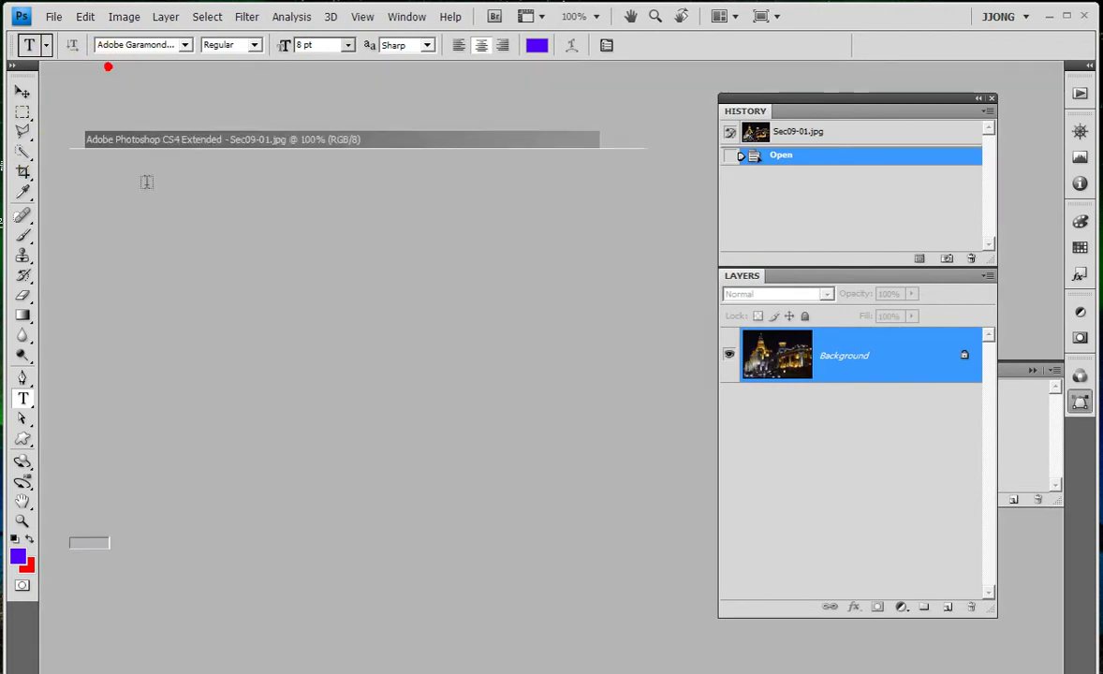
- Float the photo in its own window and pick the maple leaf in the Custom Shape picker
left_click_drag(110, 75, 150, 141)
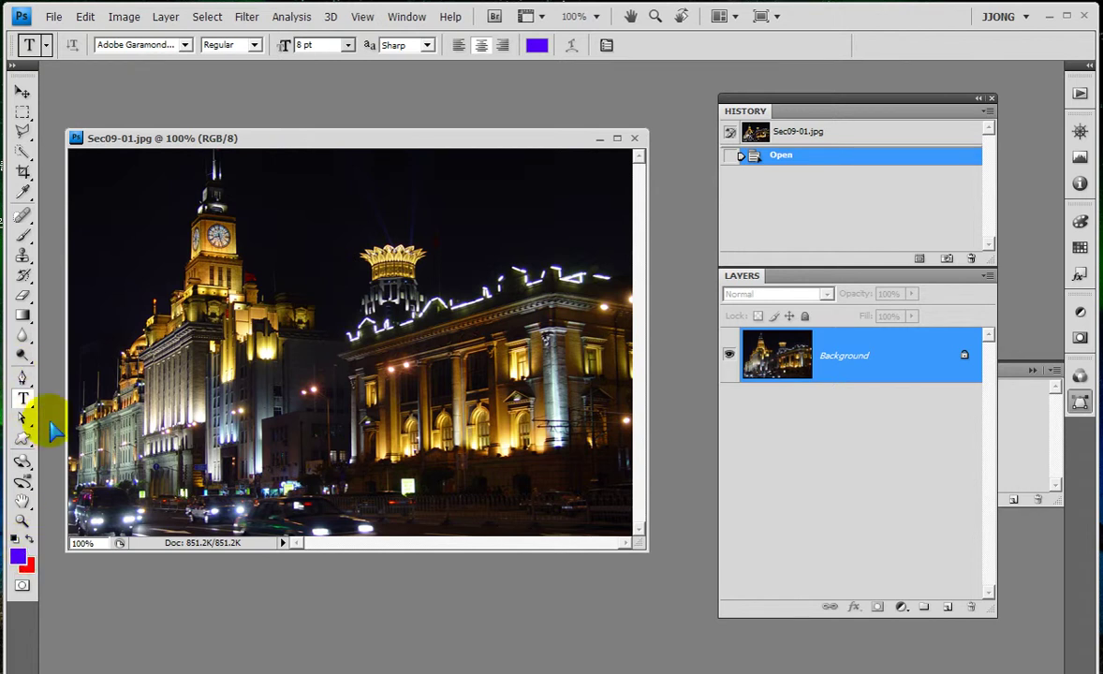
left_click(22, 439)
left_click(367, 45)
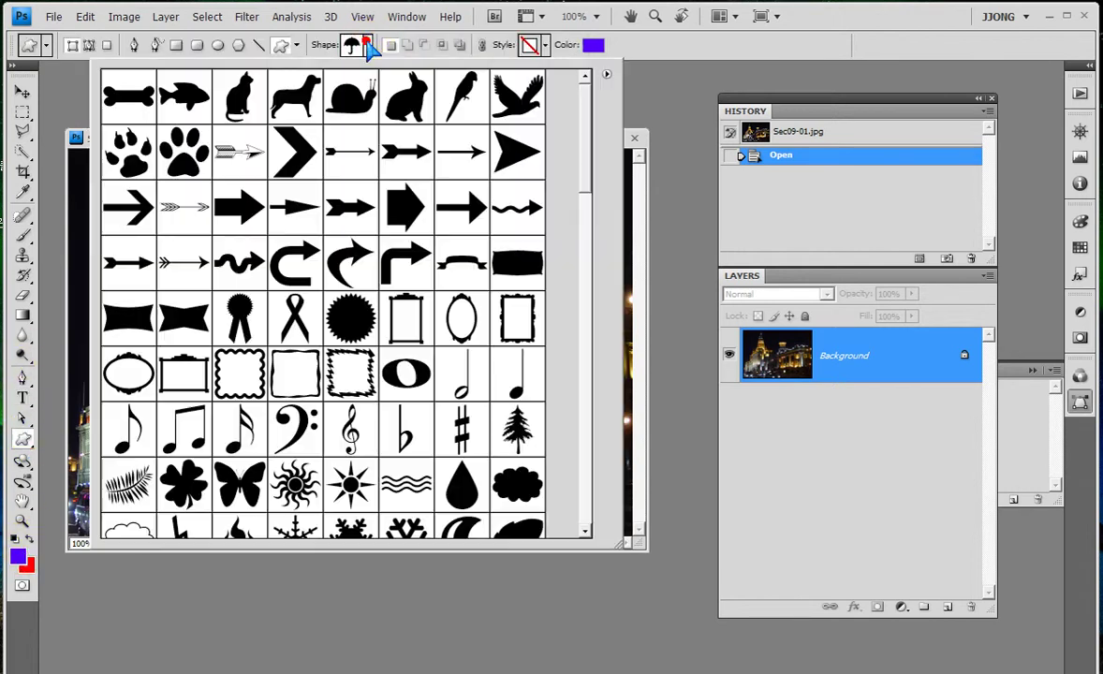
left_click_drag(590, 153, 596, 259)
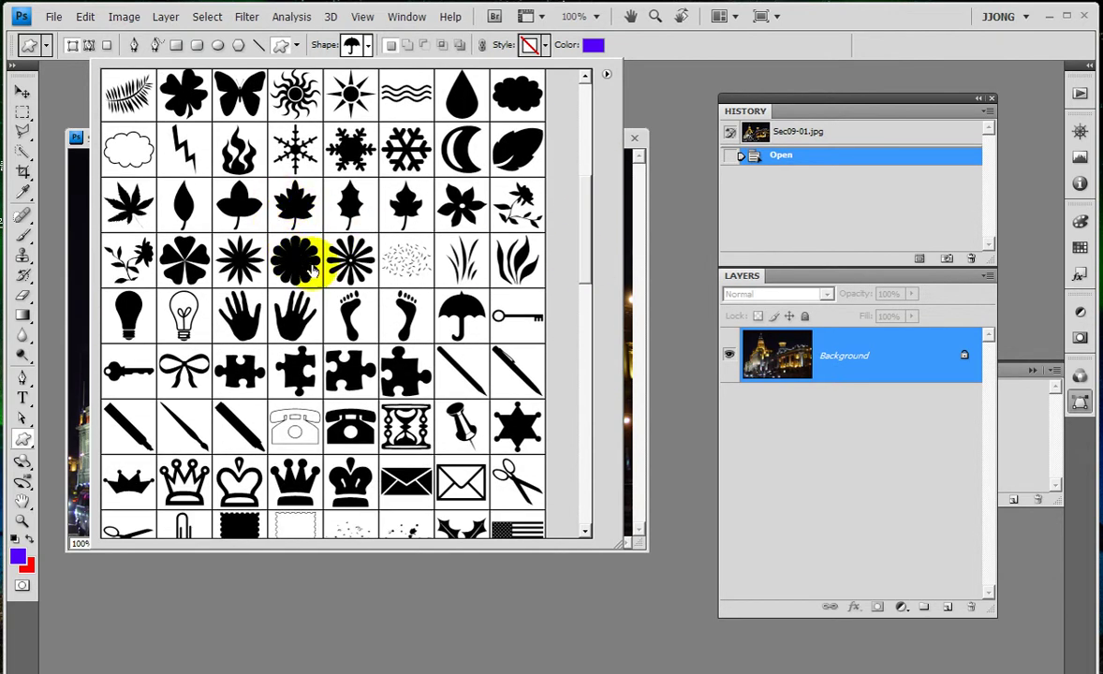
scroll(318, 261, "down", 1)
scroll(327, 309, "down", 1)
scroll(516, 325, "up", 1)
scroll(517, 323, "up", 1)
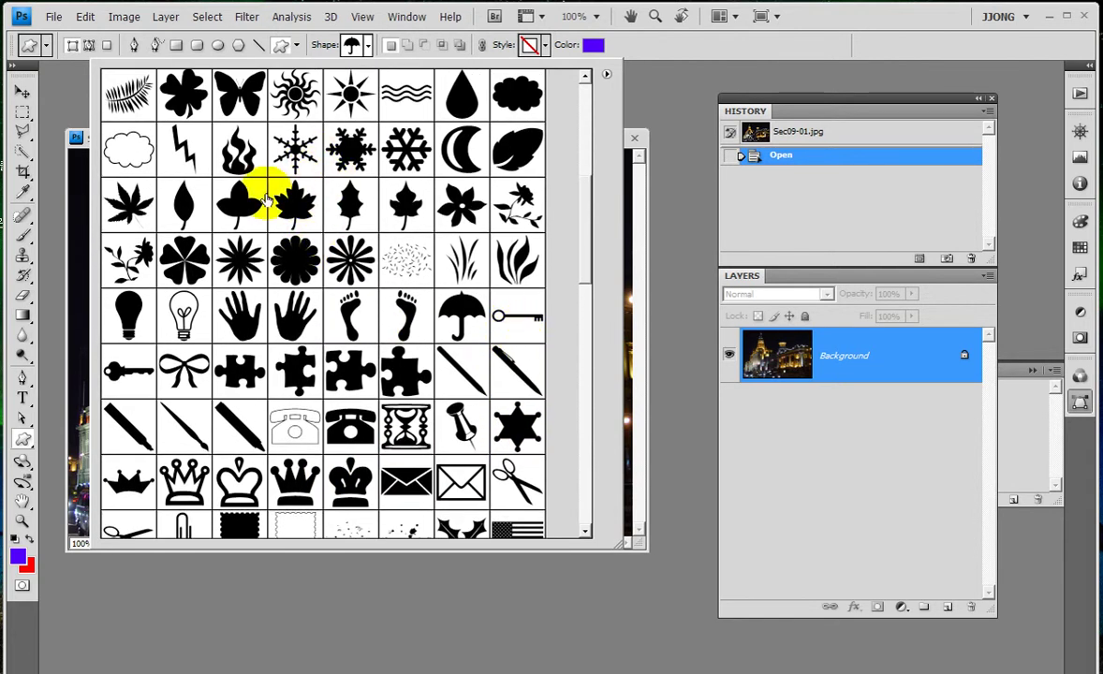
double_click(294, 204)
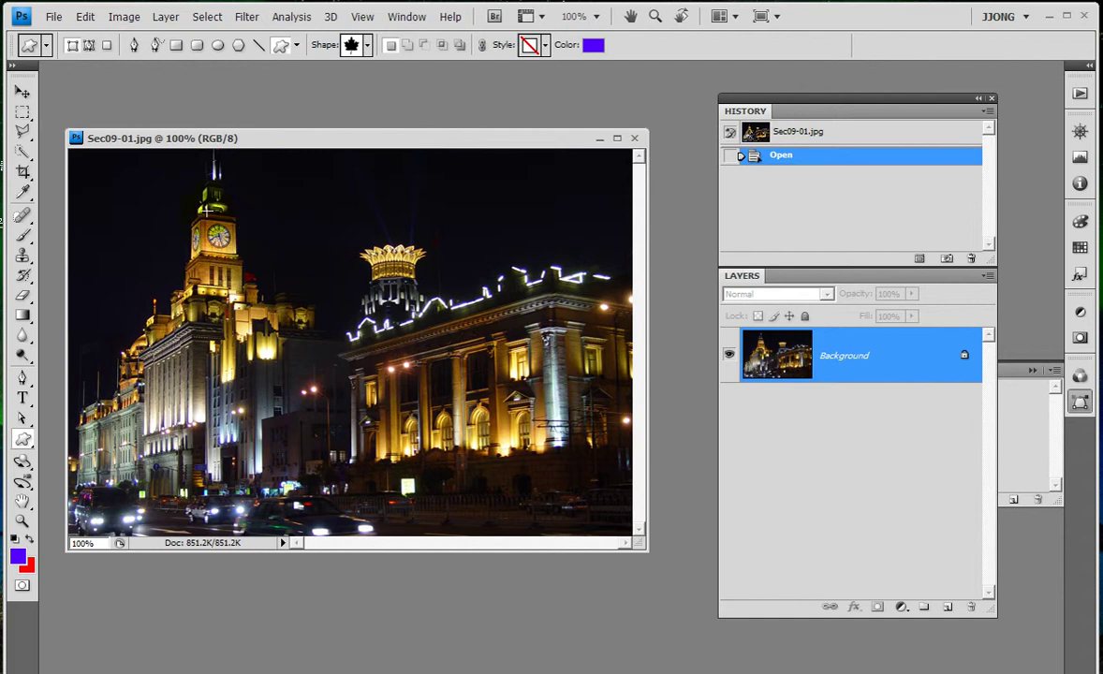
- Draw a large purple maple leaf over the photo and reposition the document window
left_click_drag(206, 210, 463, 510)
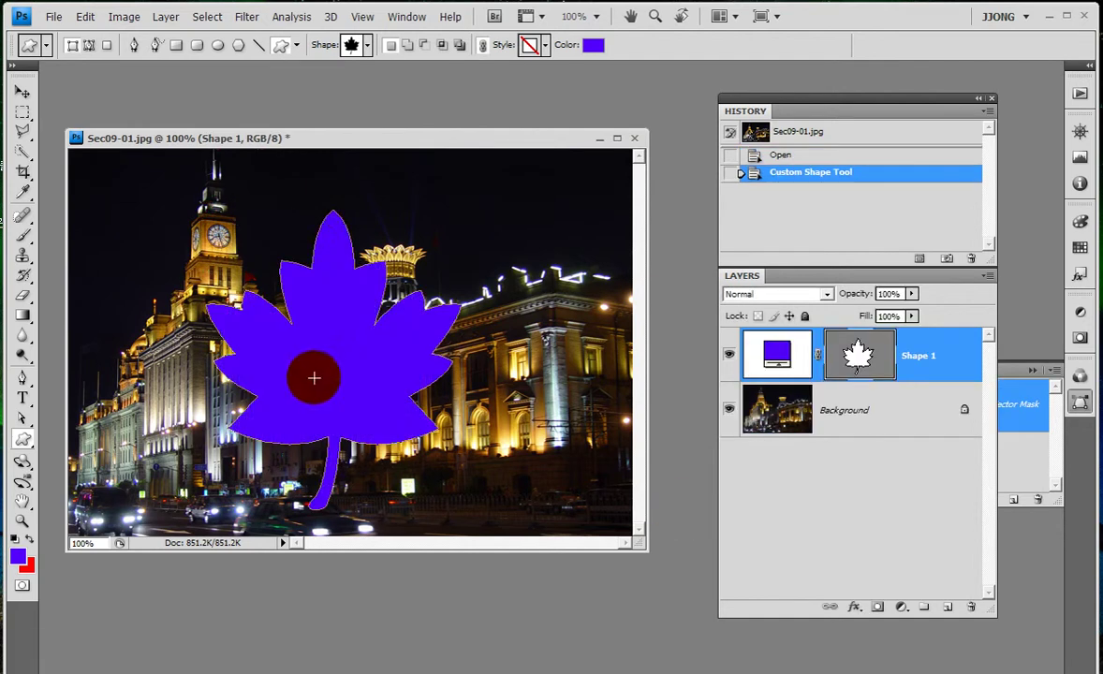
left_click_drag(389, 142, 455, 95)
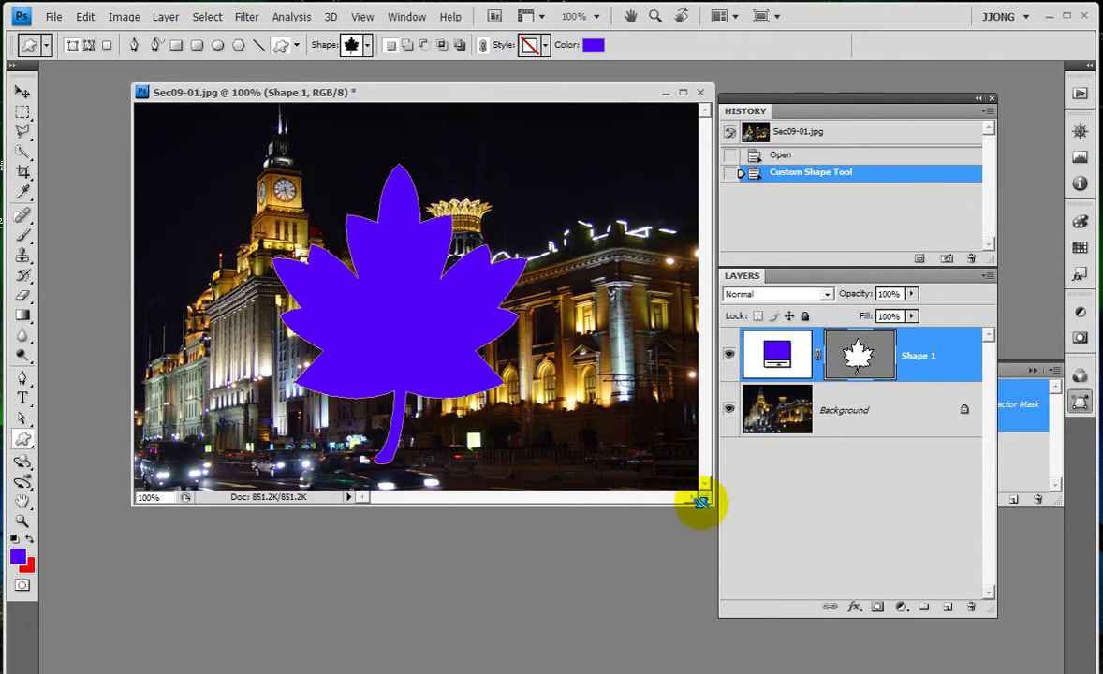
left_click_drag(710, 504, 712, 571)
left_click_drag(407, 365, 473, 374)
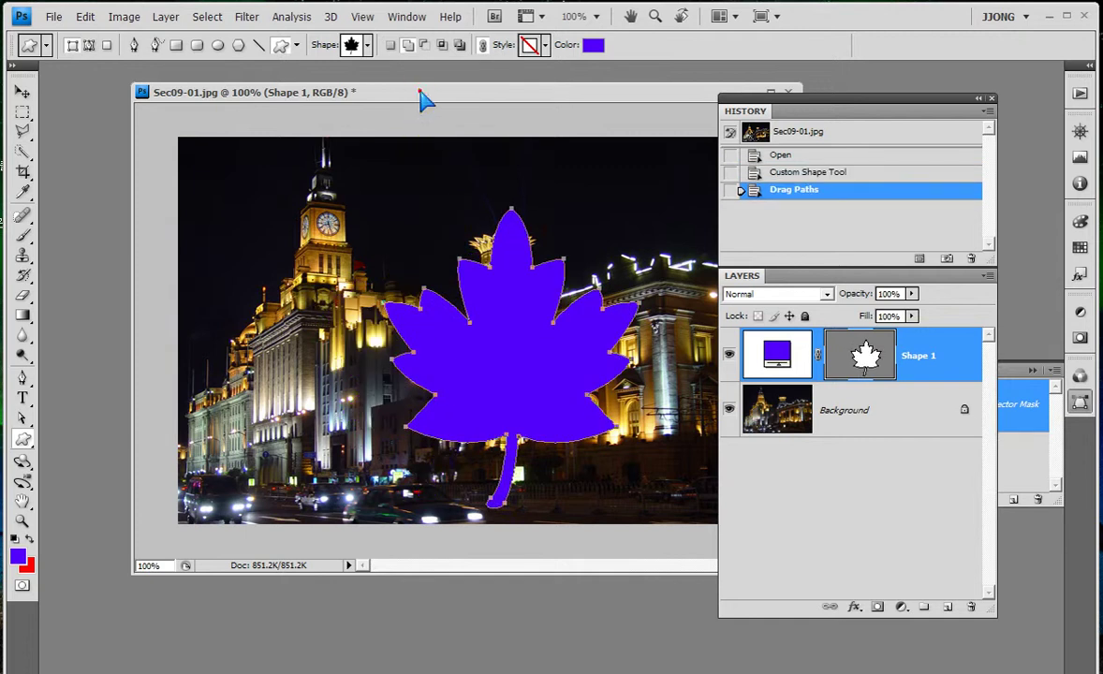
left_click_drag(423, 99, 297, 99)
- Free-transform the leaf to about -60° rotation, scaled 121.7% × 138.3%, shifted up-left
key("ctrl+t")
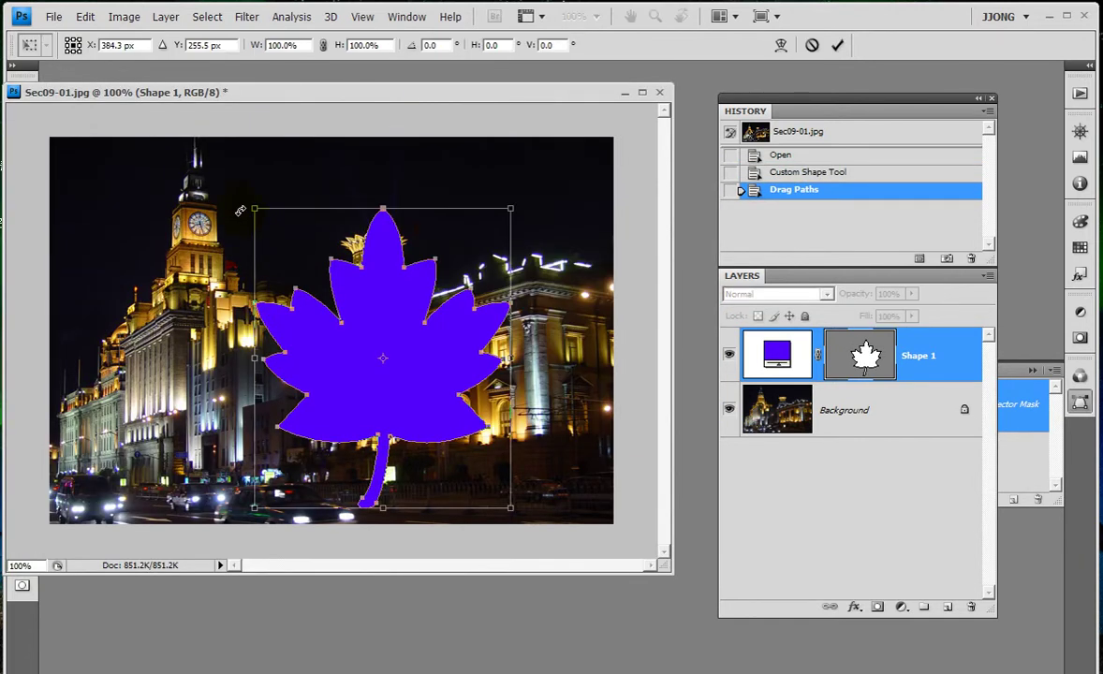
left_click_drag(241, 211, 192, 361)
left_click_drag(265, 261, 228, 236)
left_click_drag(284, 446, 249, 485)
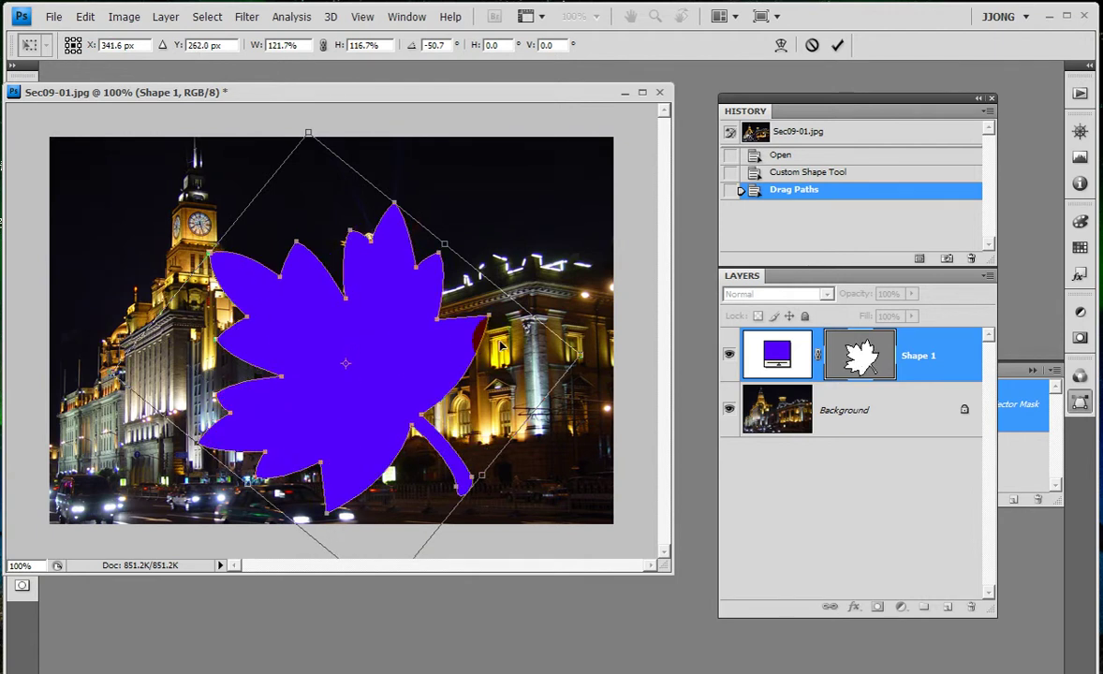
left_click_drag(579, 328, 571, 291)
mouse_move(226, 269)
left_mouse_down()
mouse_move(214, 240)
mouse_move(375, 357)
left_mouse_up()
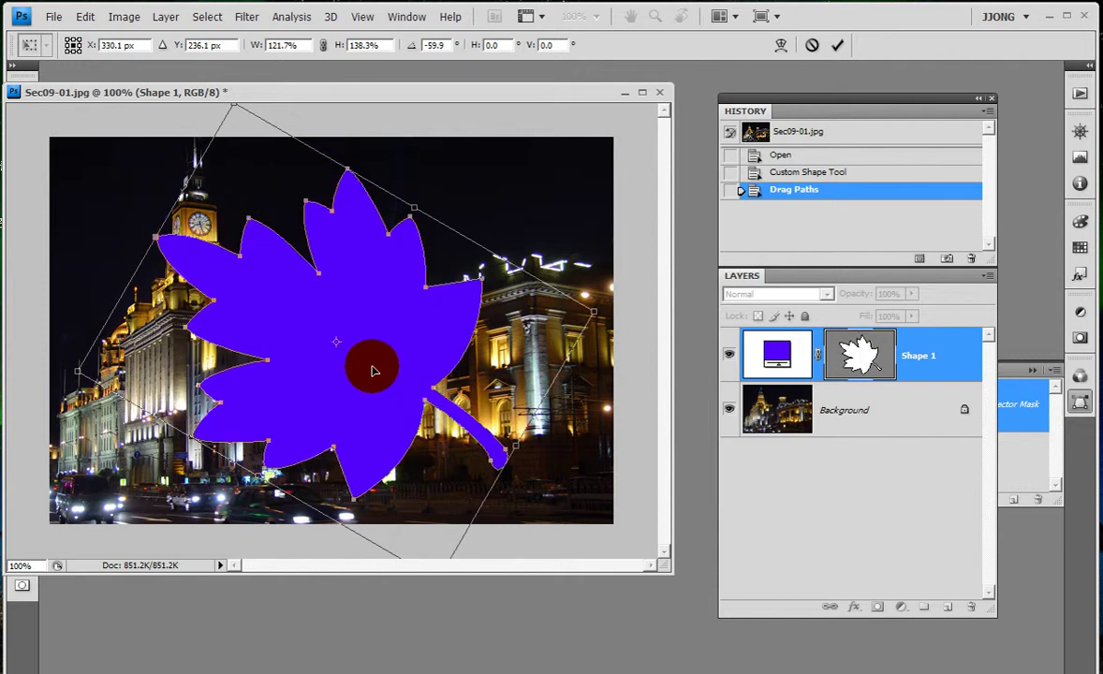
- Commit the leaf transform, convert Background to Layer 0, and stack it above Shape 1
double_click(370, 366)
double_click(860, 422)
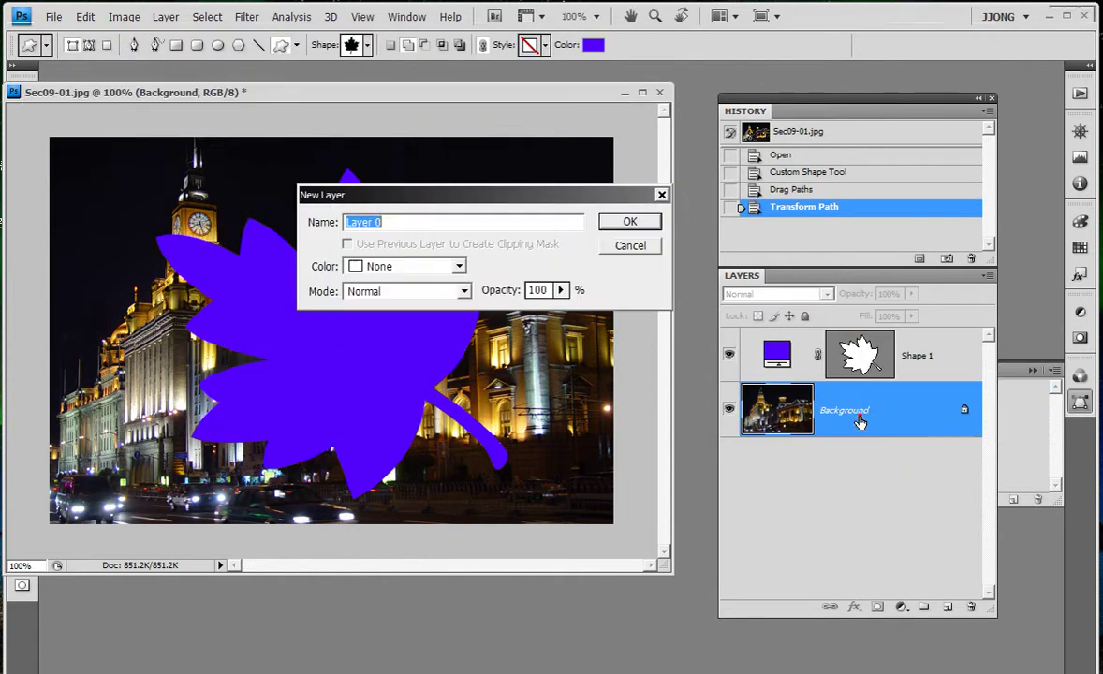
key("Return")
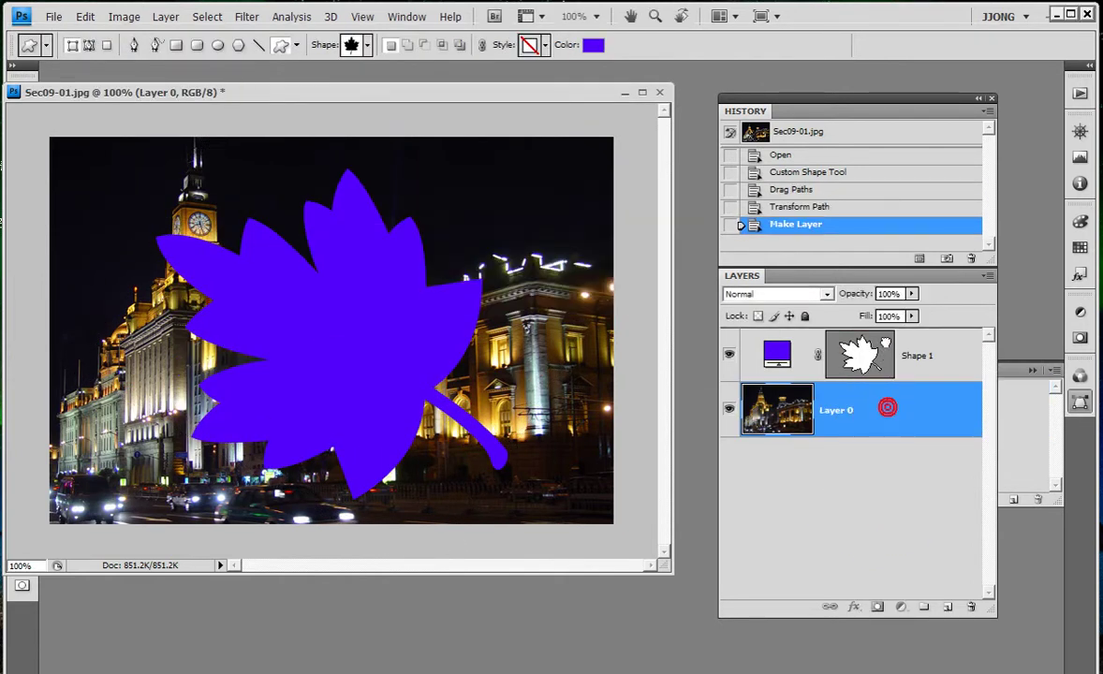
left_click_drag(887, 406, 740, 367)
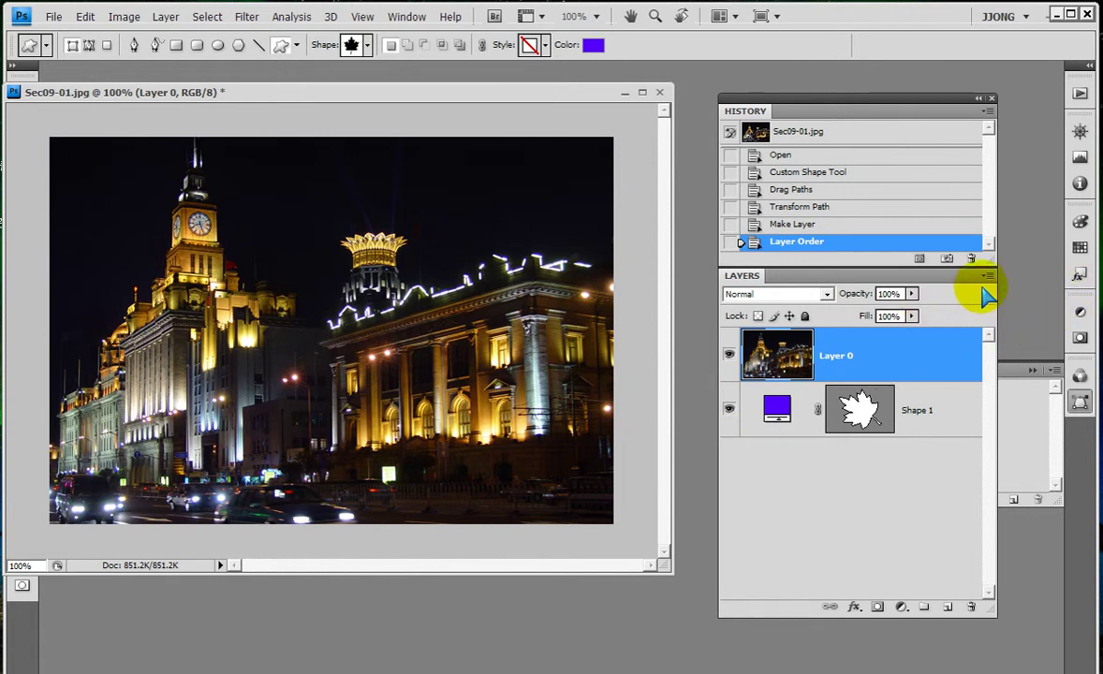
key("Tab")
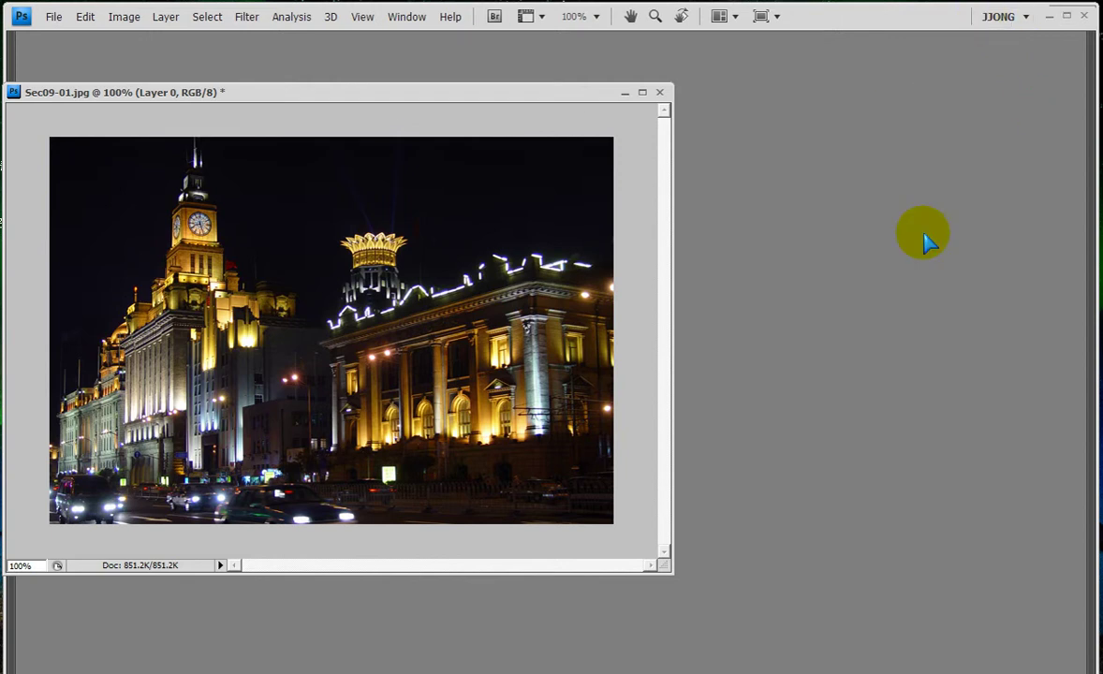
key("Tab")
- Use Create Clipping Mask from the Layers flyout to clip Layer 0 to the Shape 1 leaf
left_click(989, 277)
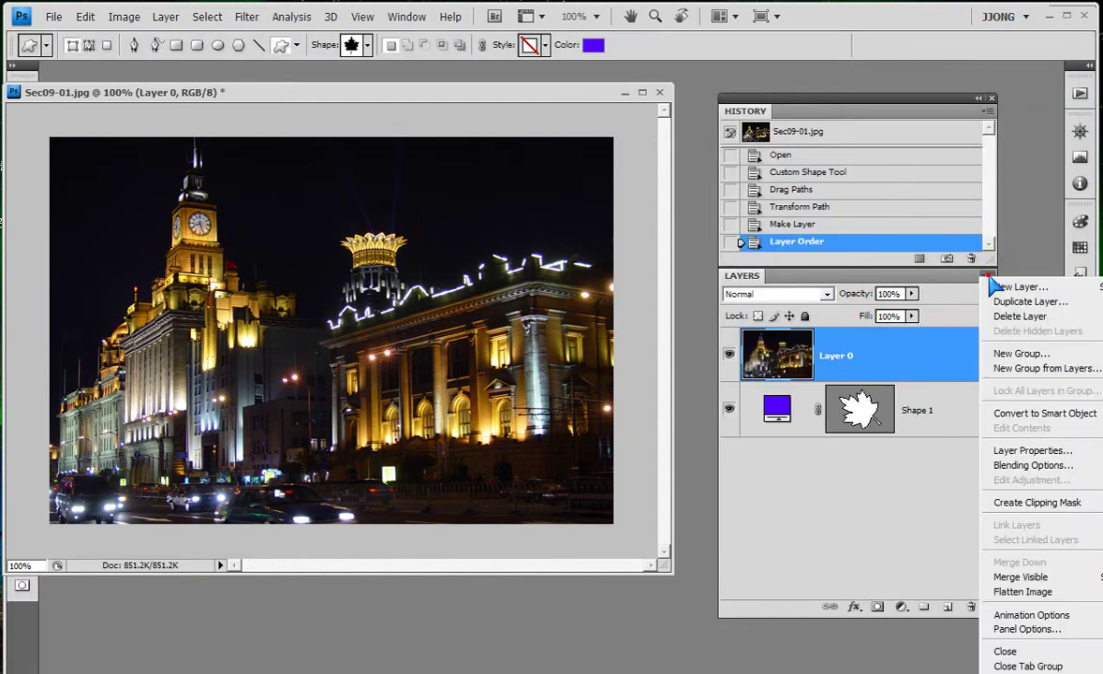
left_click(989, 277)
left_click(987, 278)
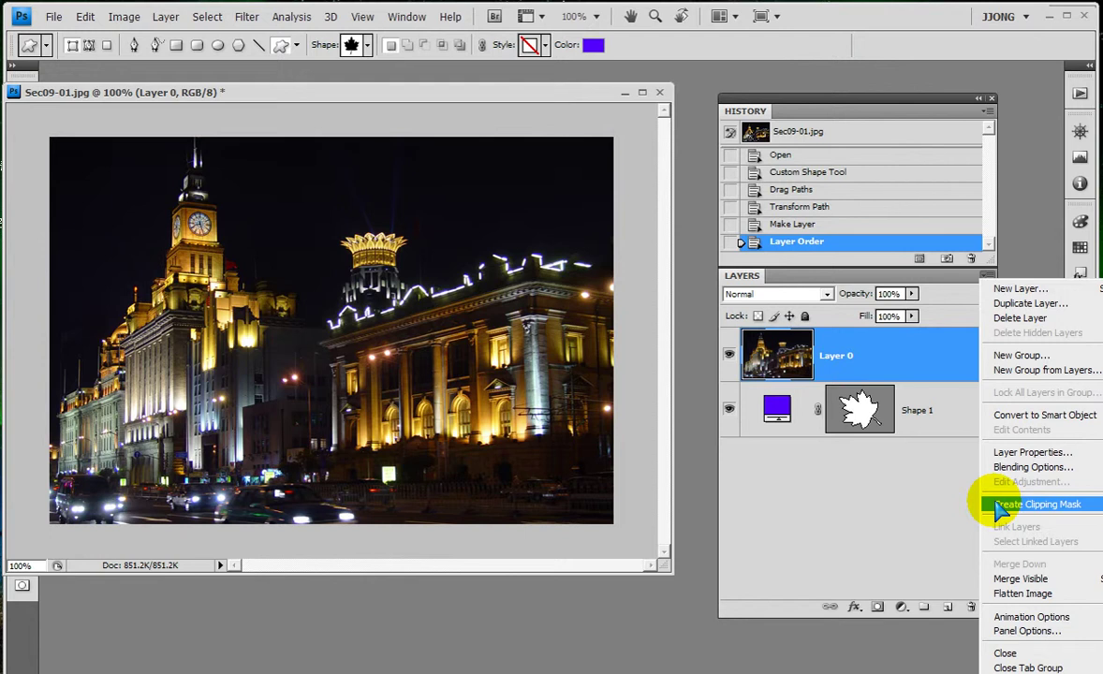
left_click(1000, 506)
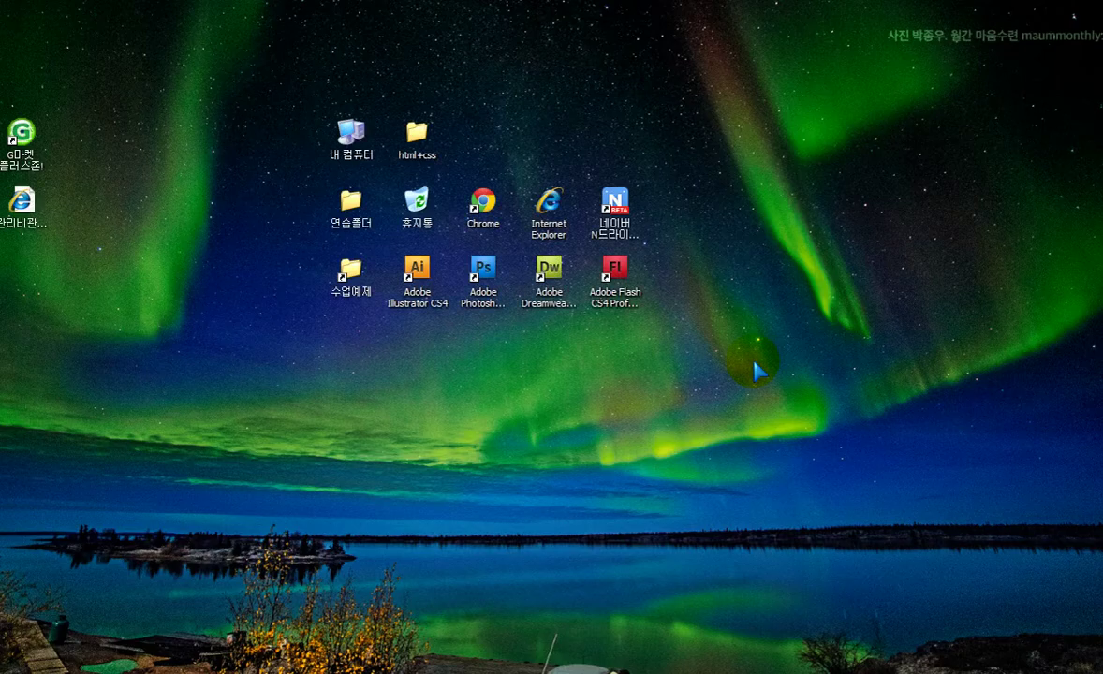
- Run kscreenpen.exe from the desktop 수업예제 folder past the security warning, then close the folder
left_click(352, 271)
left_click(393, 379)
double_click(354, 298)
left_click(347, 278)
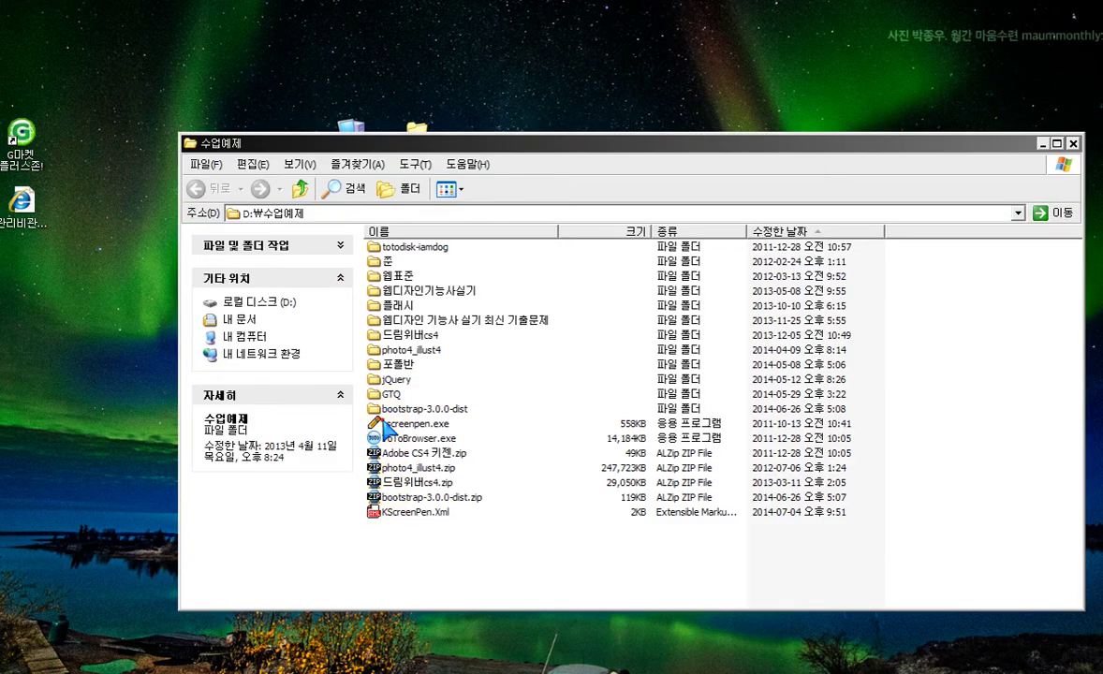
double_click(384, 422)
left_click(543, 379)
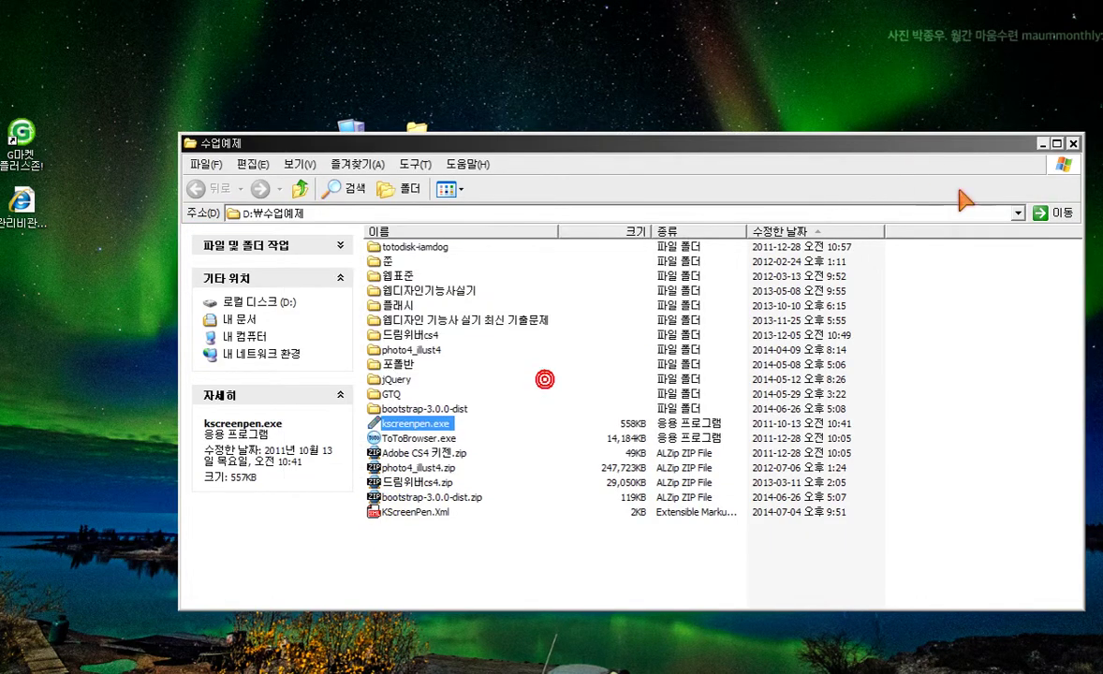
left_click(1073, 143)
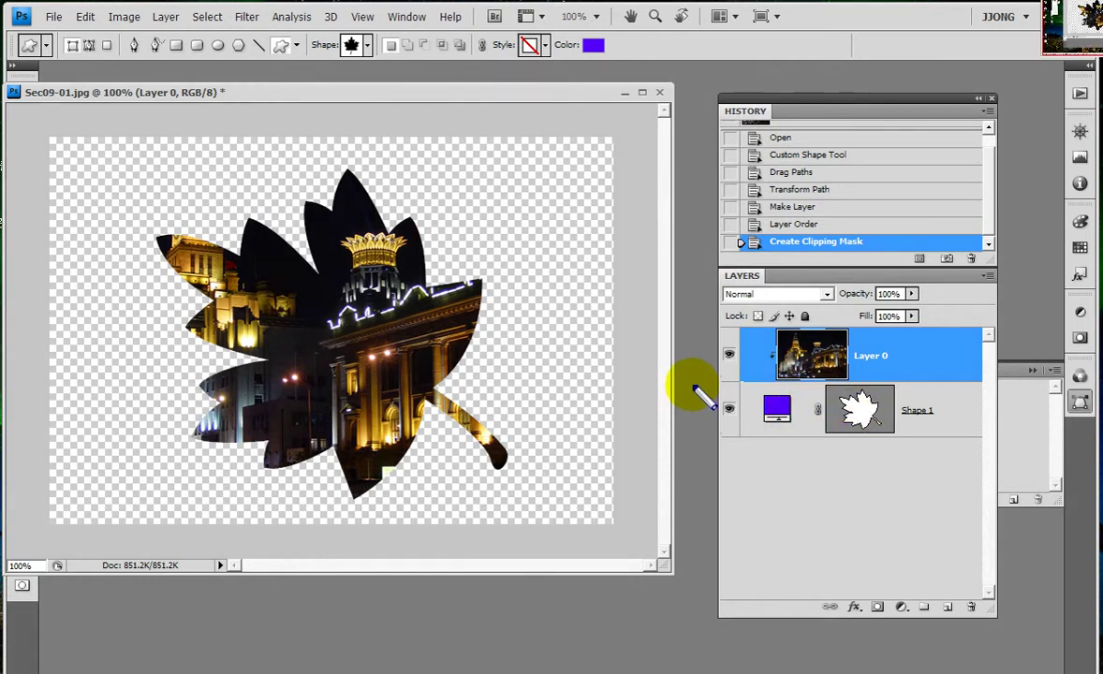
- Draw annotation arrows pointing at Layer 0's thumbnail and emphasis strokes above the leaf
left_click_drag(672, 371, 768, 372)
left_click_drag(738, 332, 778, 356)
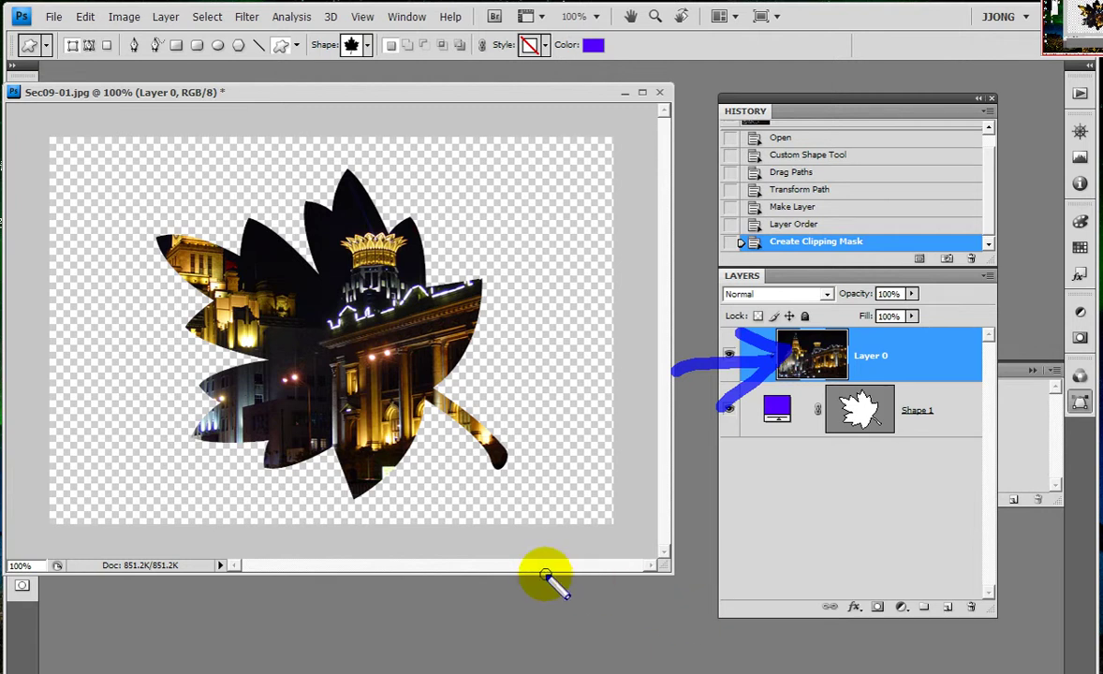
left_click_drag(309, 143, 309, 176)
left_click_drag(377, 150, 356, 184)
left_click_drag(479, 184, 454, 205)
- Draw more emphasis strokes around the leaf and by the Layers panel, then exit the pen
left_click_drag(237, 195, 188, 162)
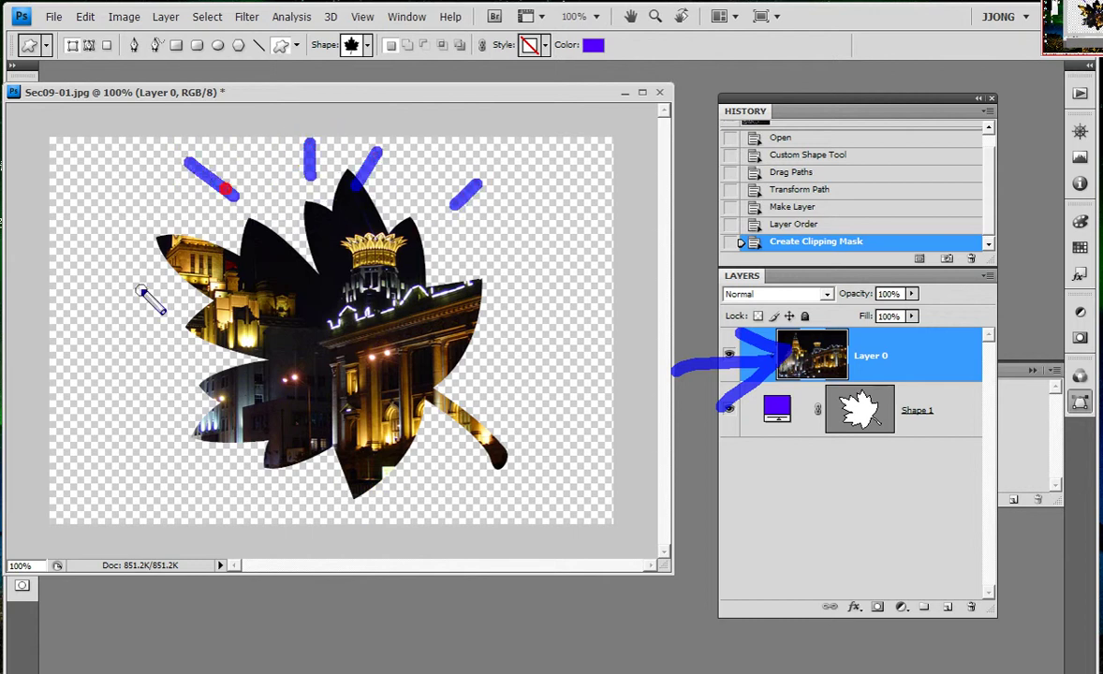
left_click_drag(146, 290, 109, 286)
left_click_drag(165, 347, 126, 368)
left_click_drag(157, 429, 182, 412)
left_click_drag(234, 447, 224, 483)
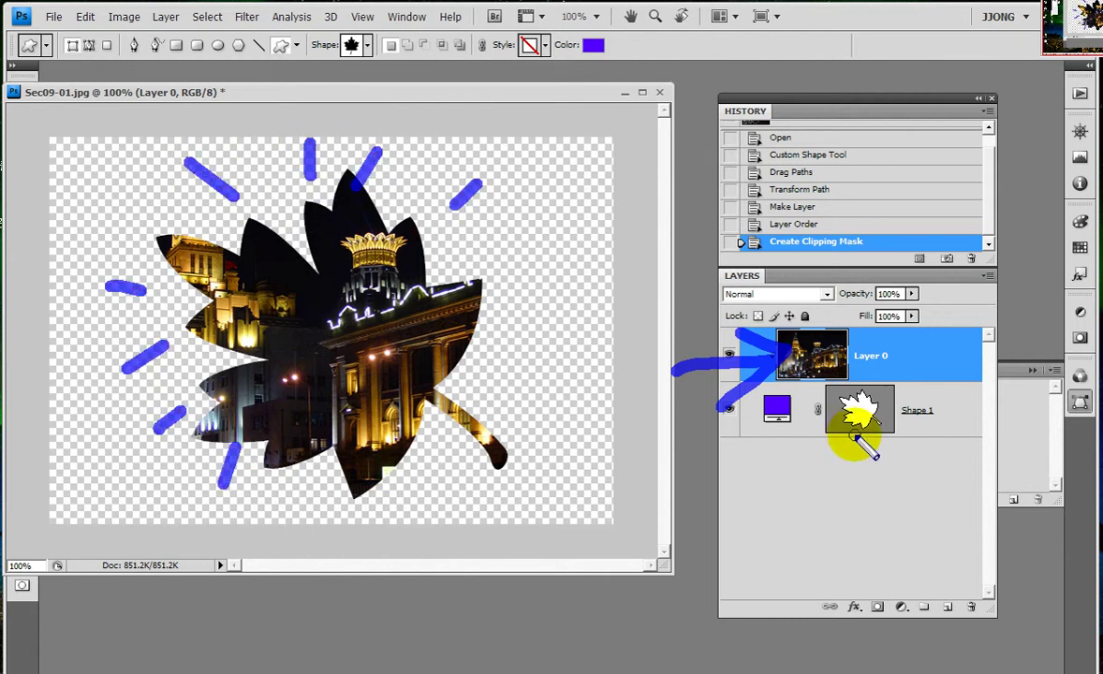
left_click_drag(898, 364, 843, 370)
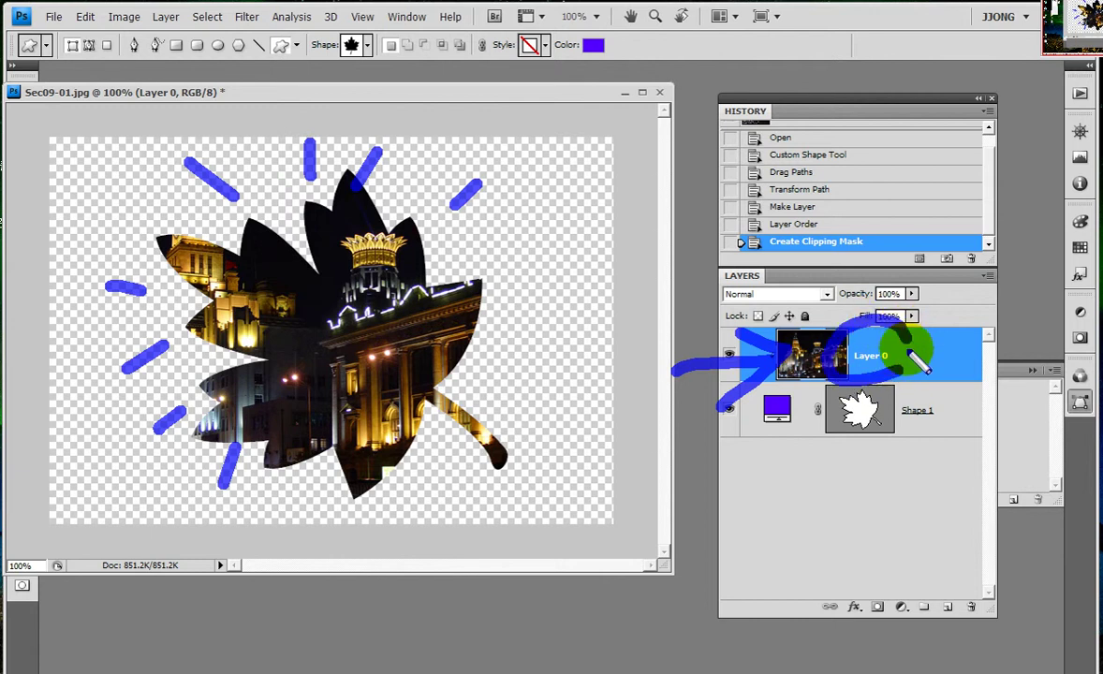
mouse_move(901, 404)
left_mouse_down()
mouse_move(948, 431)
mouse_move(880, 409)
left_mouse_up()
key("Escape")
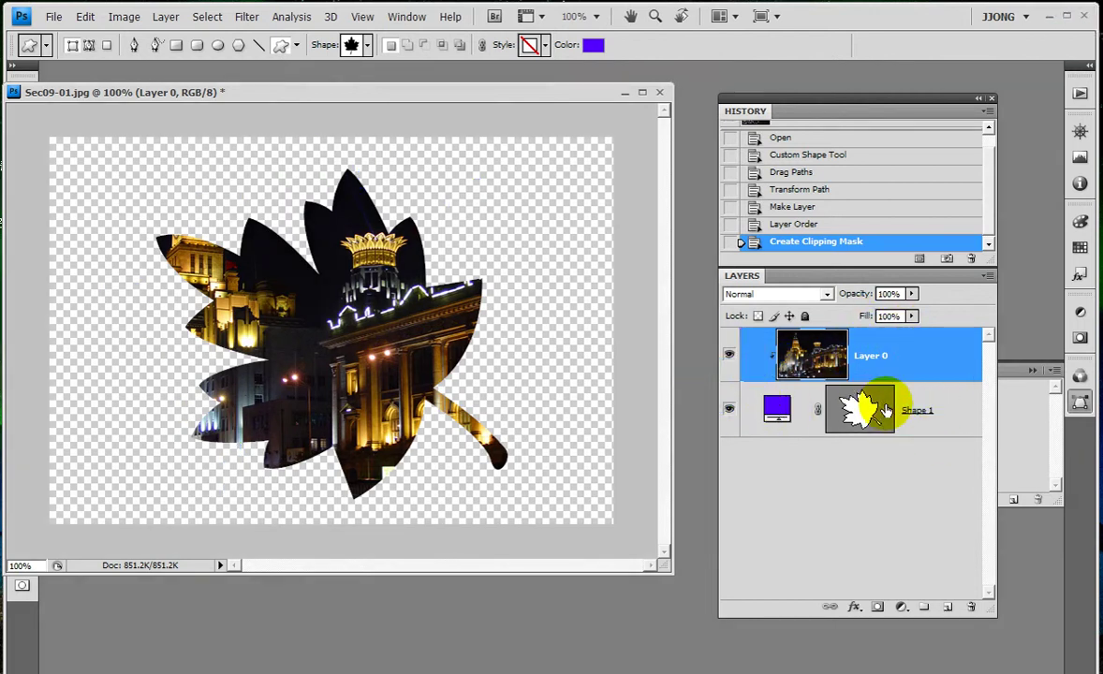
- Add an Outer Glow to the Shape 1 leaf with a fully saturated purple colour
left_click(946, 412)
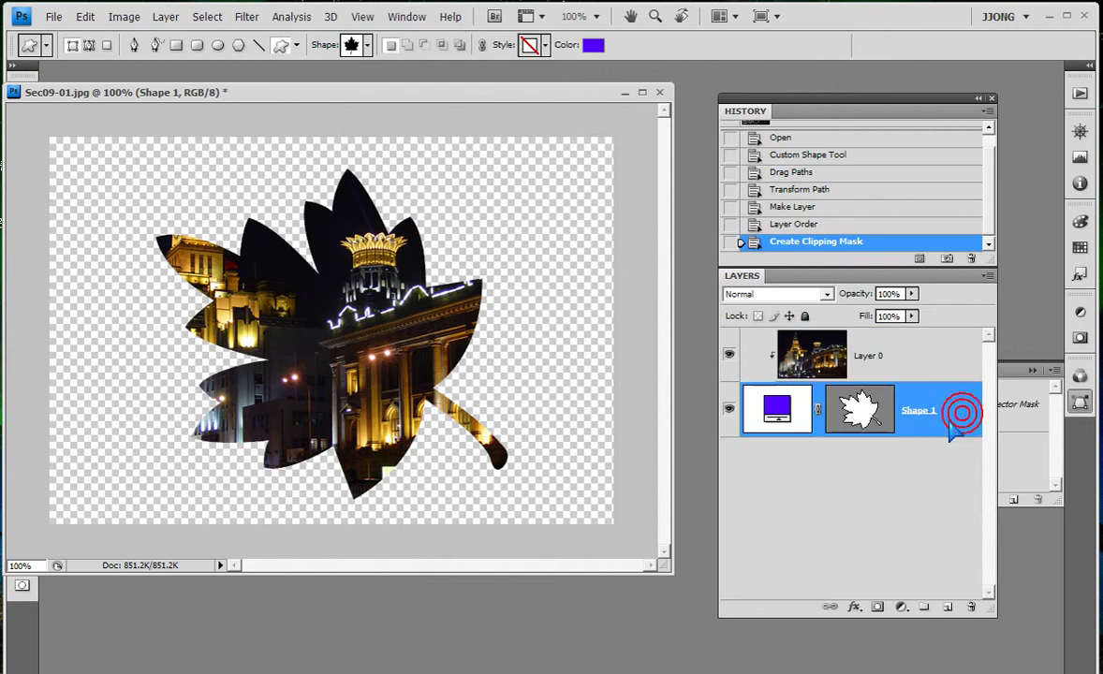
left_click(847, 607)
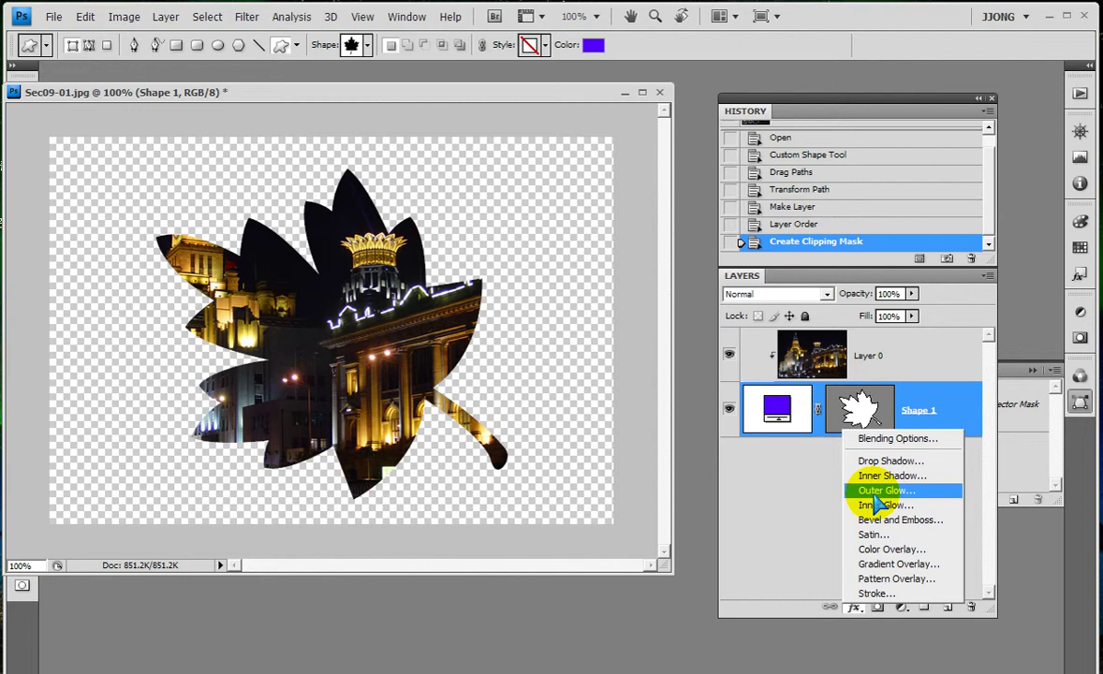
left_click(876, 492)
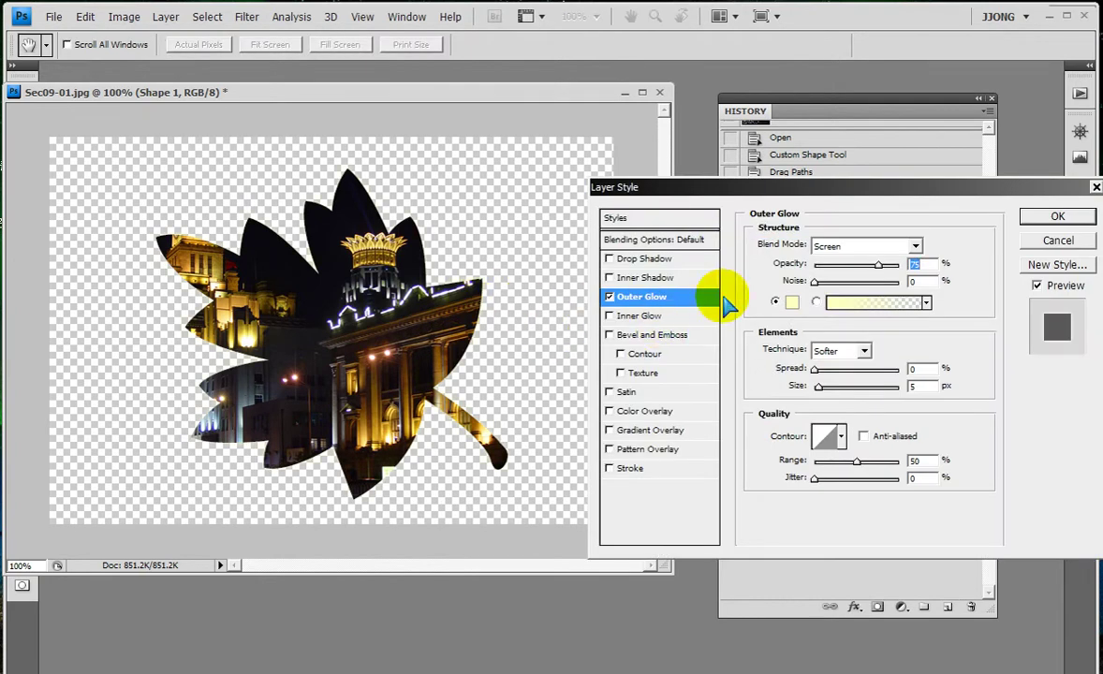
left_click(792, 304)
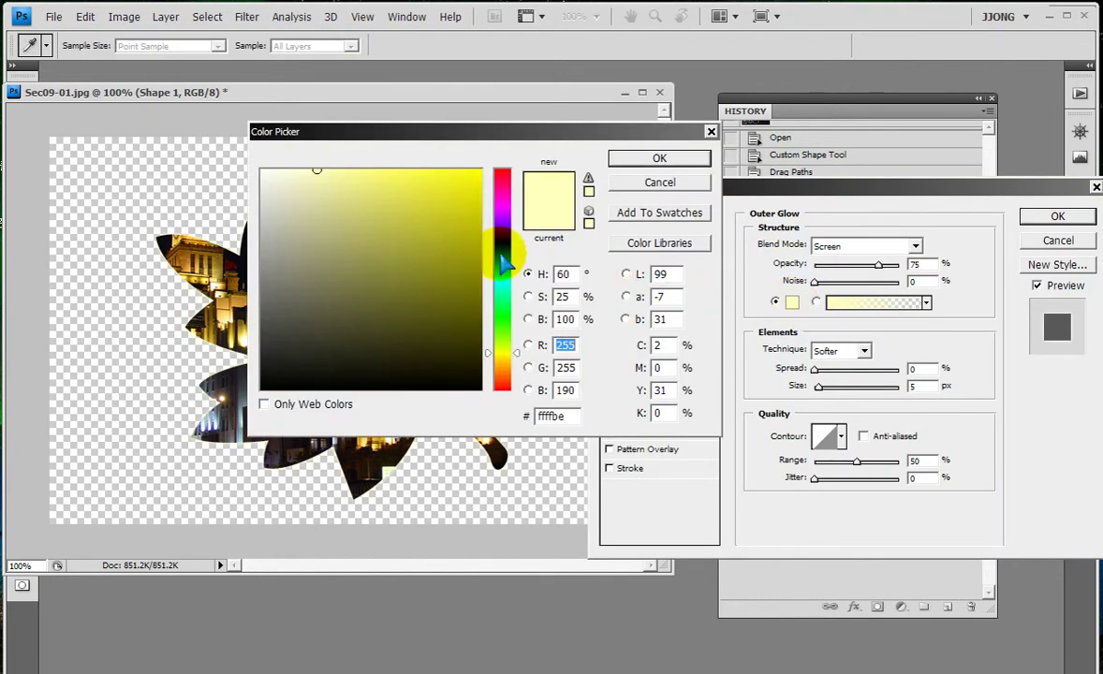
left_click(503, 221)
left_click_drag(442, 187, 547, 177)
- Widen the glow's size and spread, apply it, then close Sec09-01.jpg without saving
left_click(653, 161)
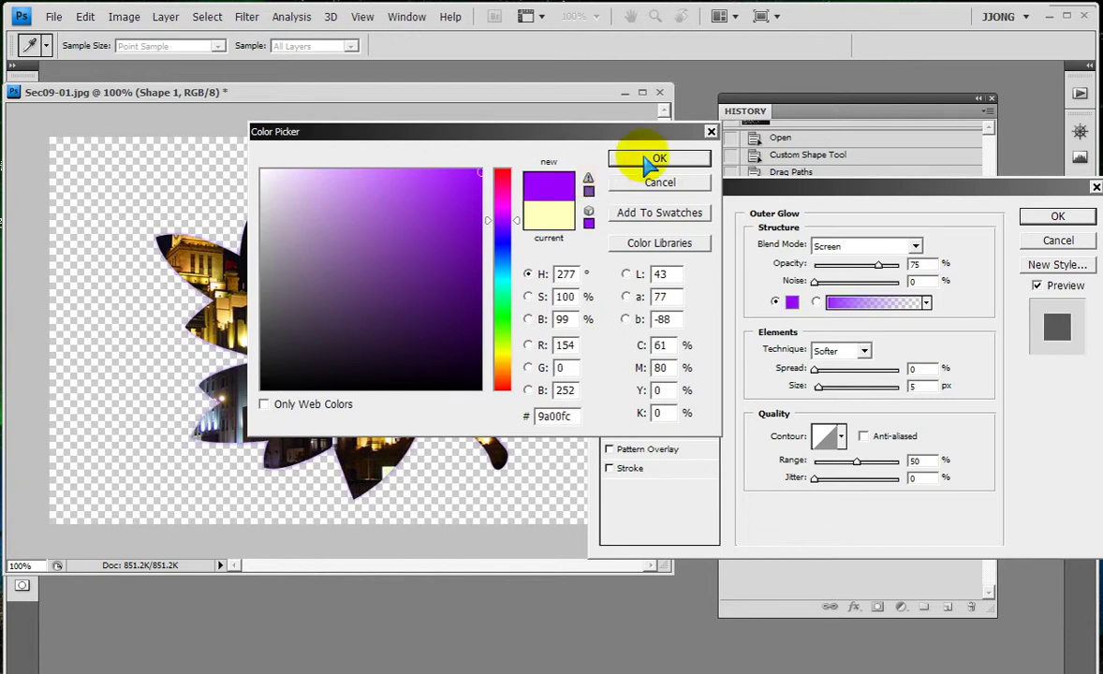
mouse_move(819, 386)
left_mouse_down()
mouse_move(839, 386)
mouse_move(824, 369)
mouse_move(844, 386)
left_mouse_up()
left_click(812, 369)
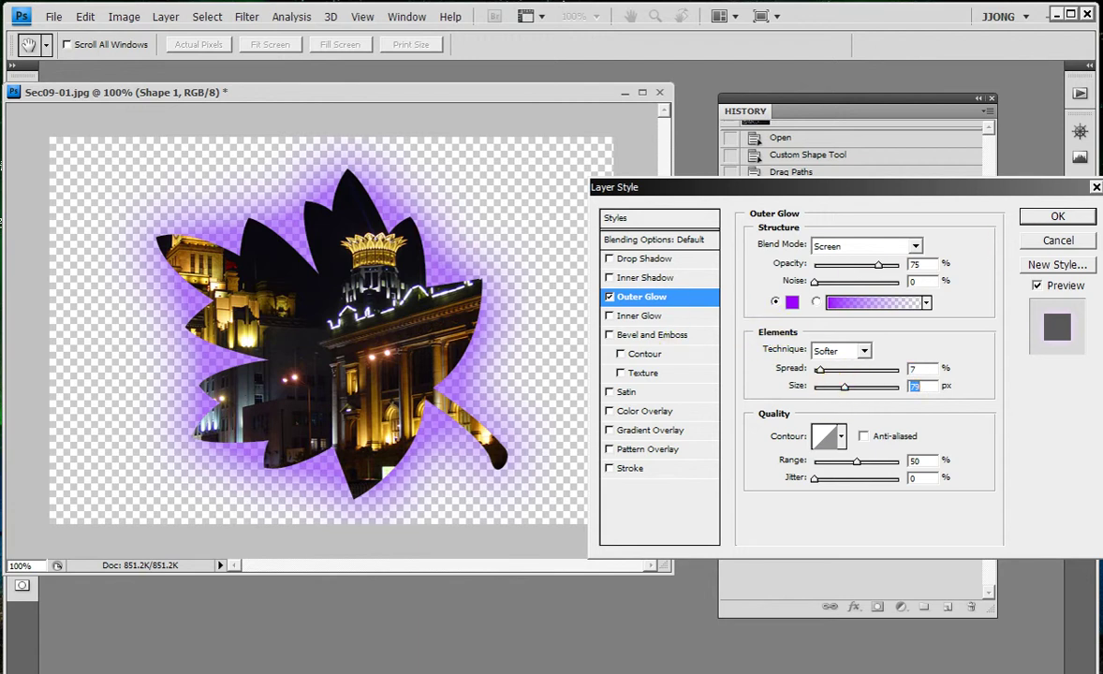
left_click(1057, 216)
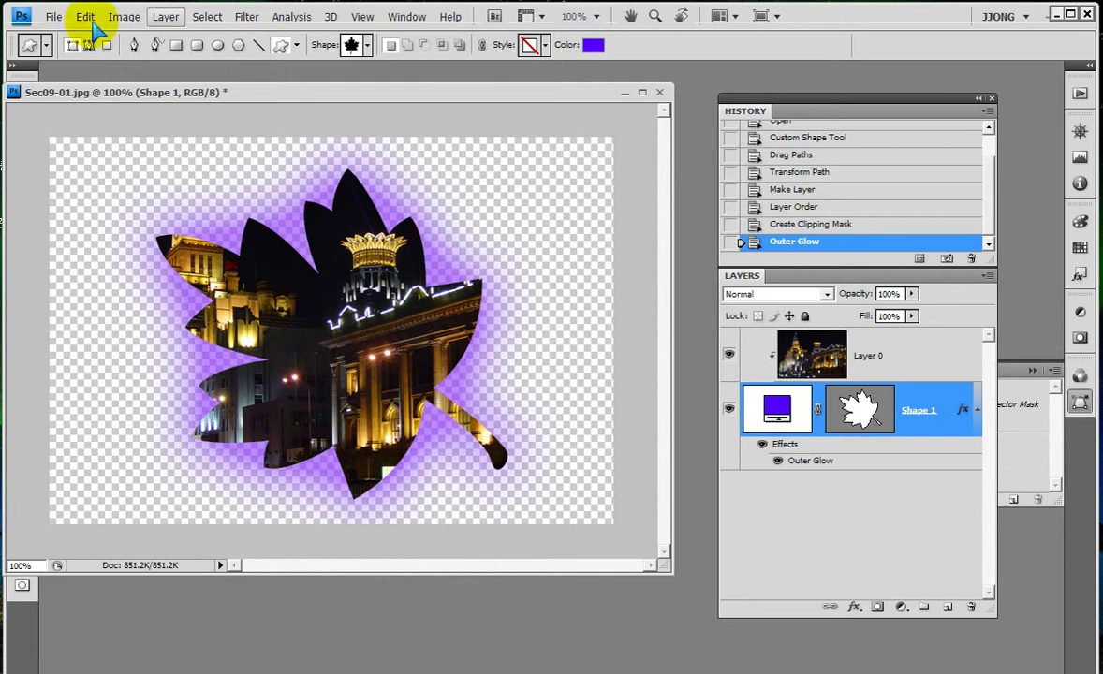
left_click(659, 92)
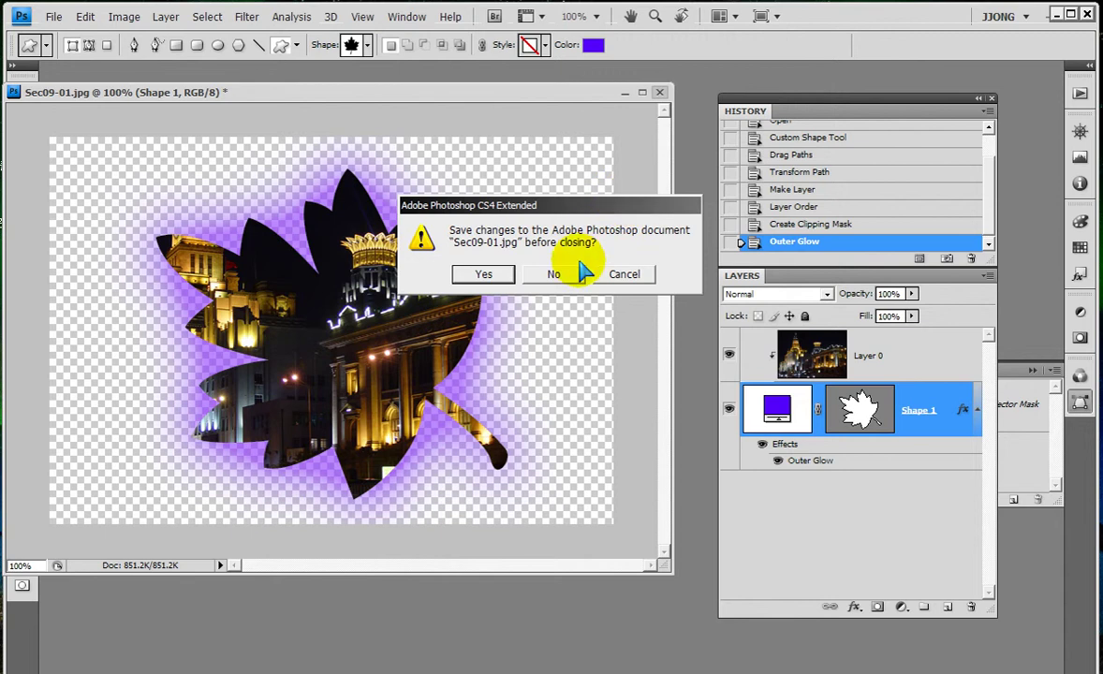
left_click(555, 273)
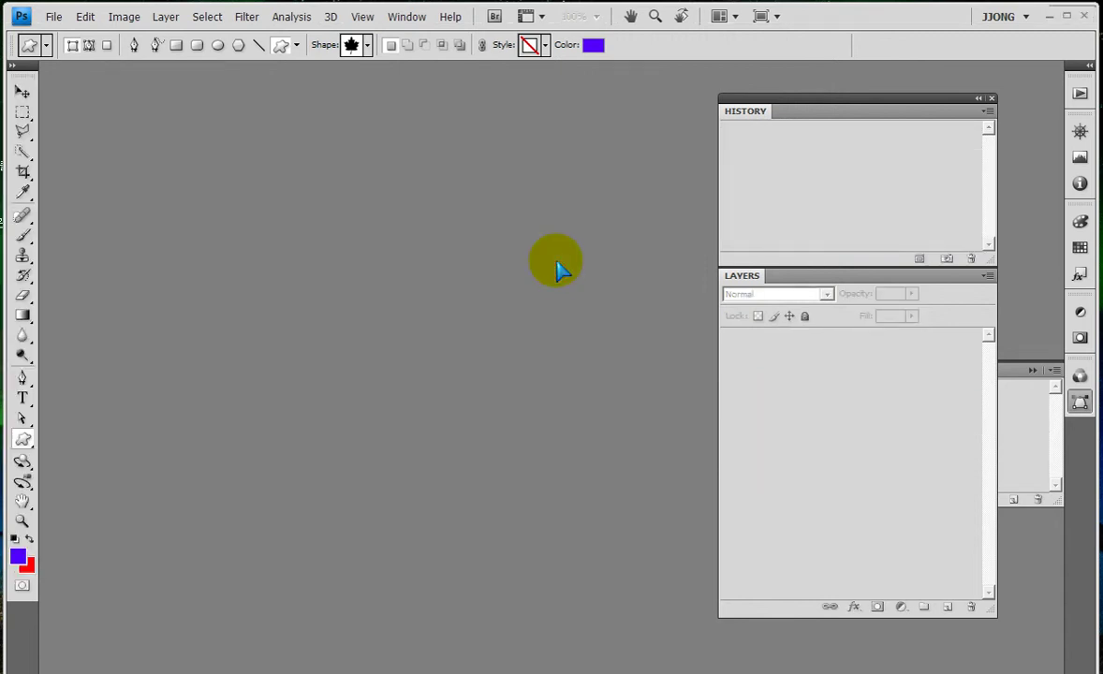
- Open the drum photo Sec09-02.jpg
double_click(558, 271)
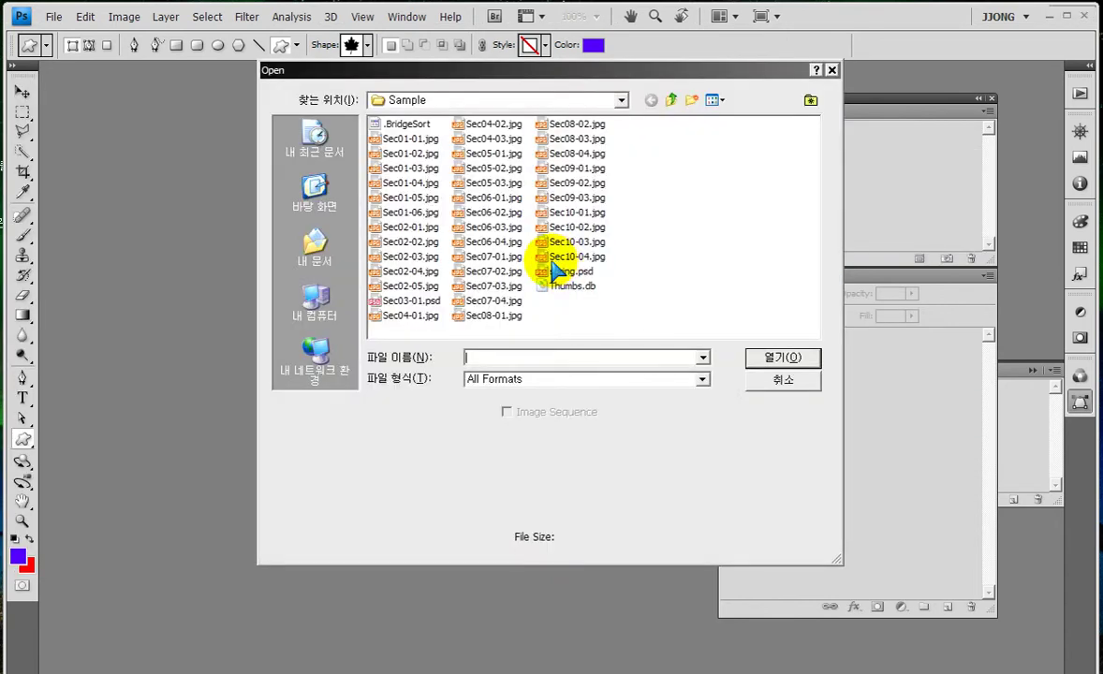
left_click(568, 183)
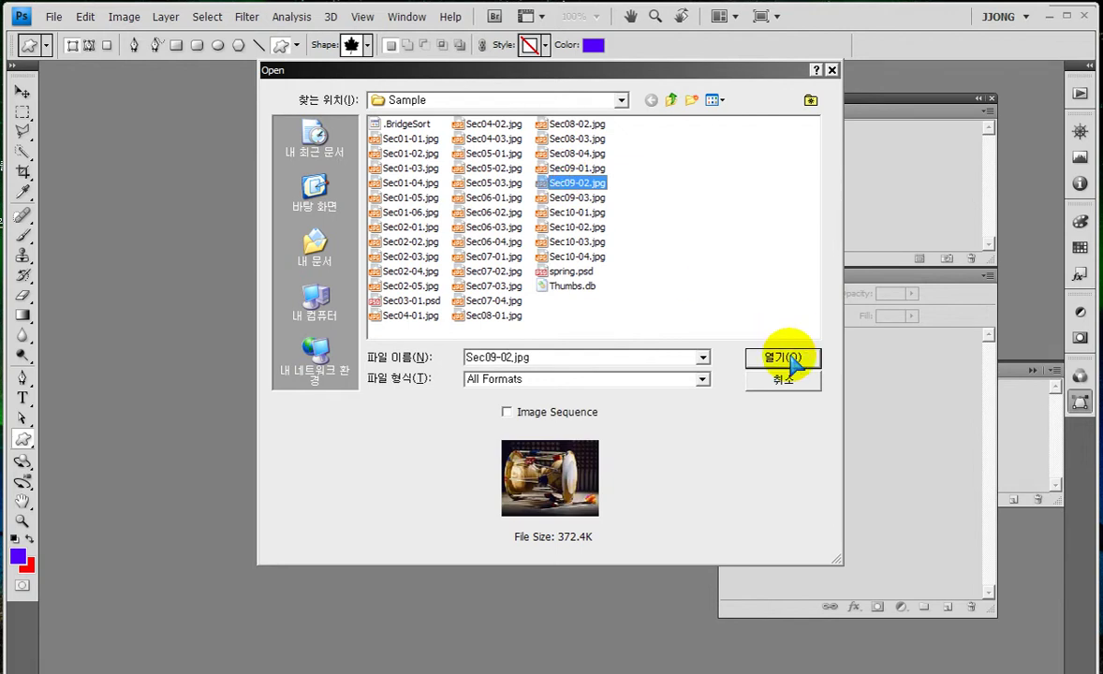
left_click(790, 360)
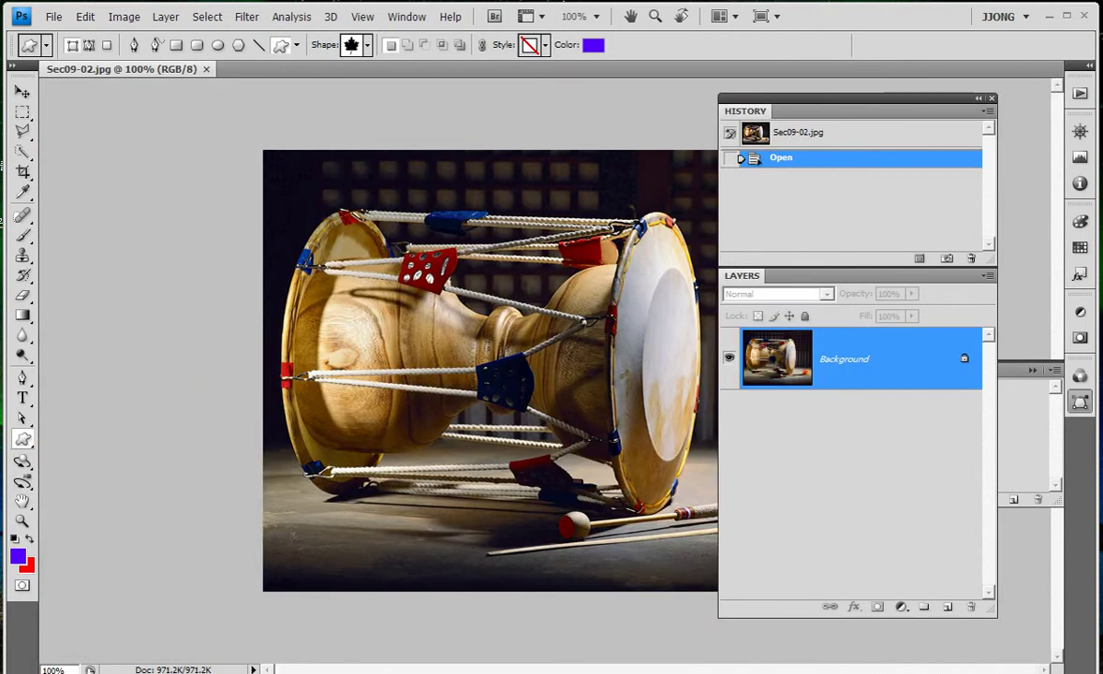
- Choose the postage-stamp frame (Stamp 1) in the Custom Shape picker
left_click(363, 45)
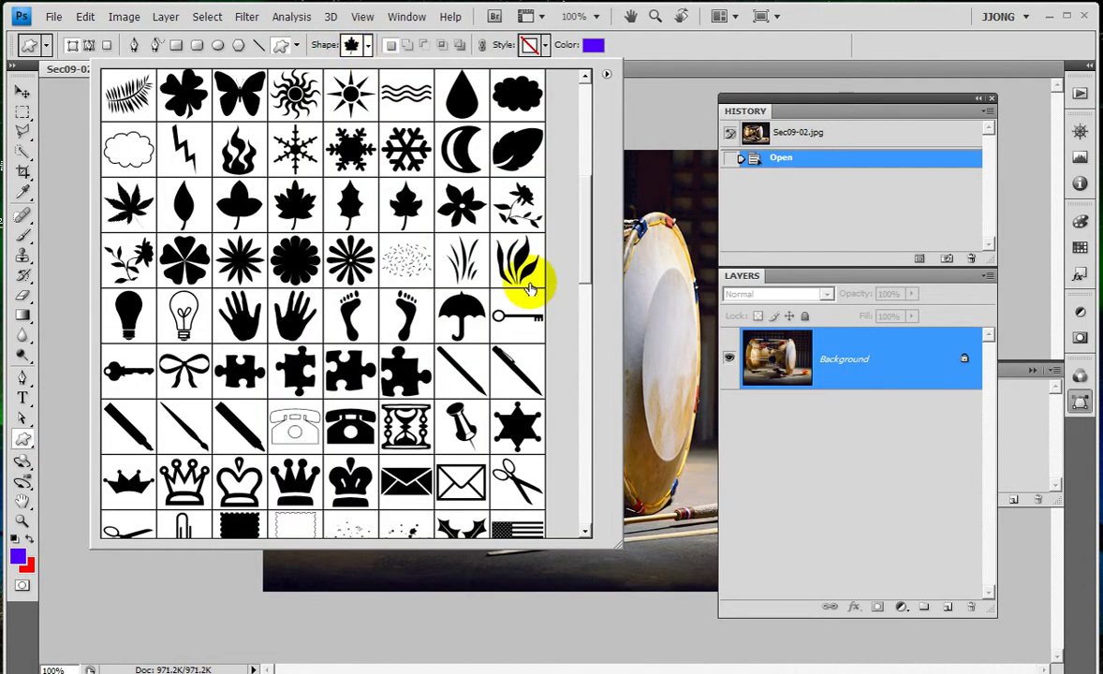
scroll(506, 290, "down", 1)
scroll(485, 276, "down", 2)
scroll(473, 281, "down", 1)
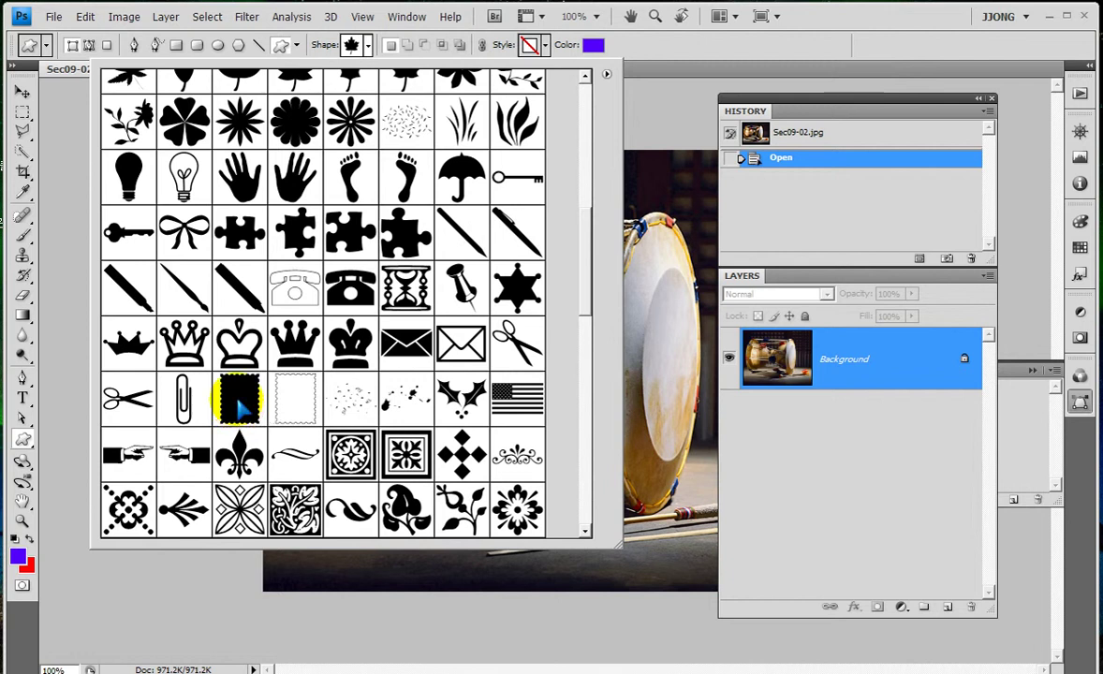
double_click(237, 404)
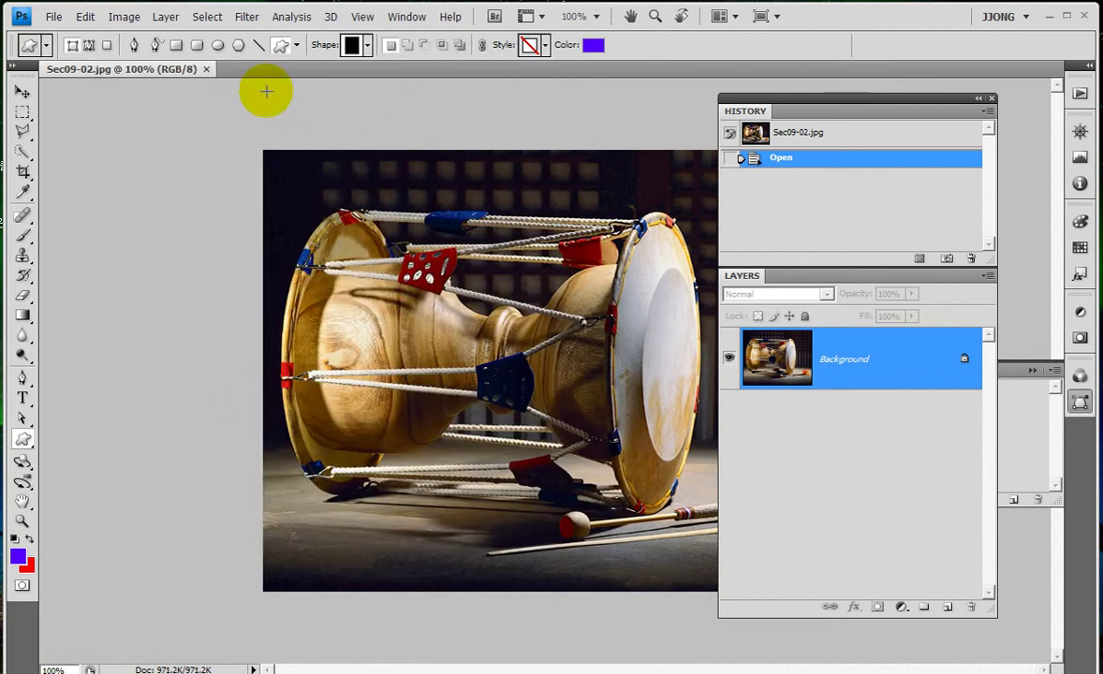
- Float and enlarge the drum photo window, then draw the stamp shape over the photo
left_click_drag(142, 67, 139, 169)
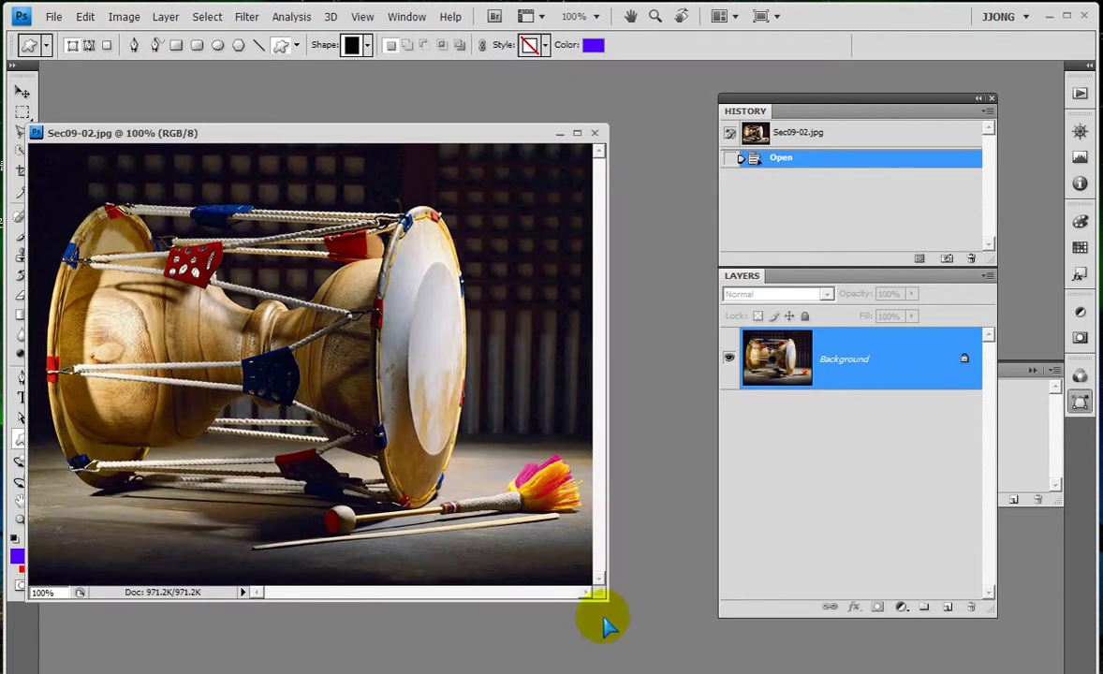
left_click_drag(601, 592, 791, 643)
left_click_drag(164, 216, 622, 585)
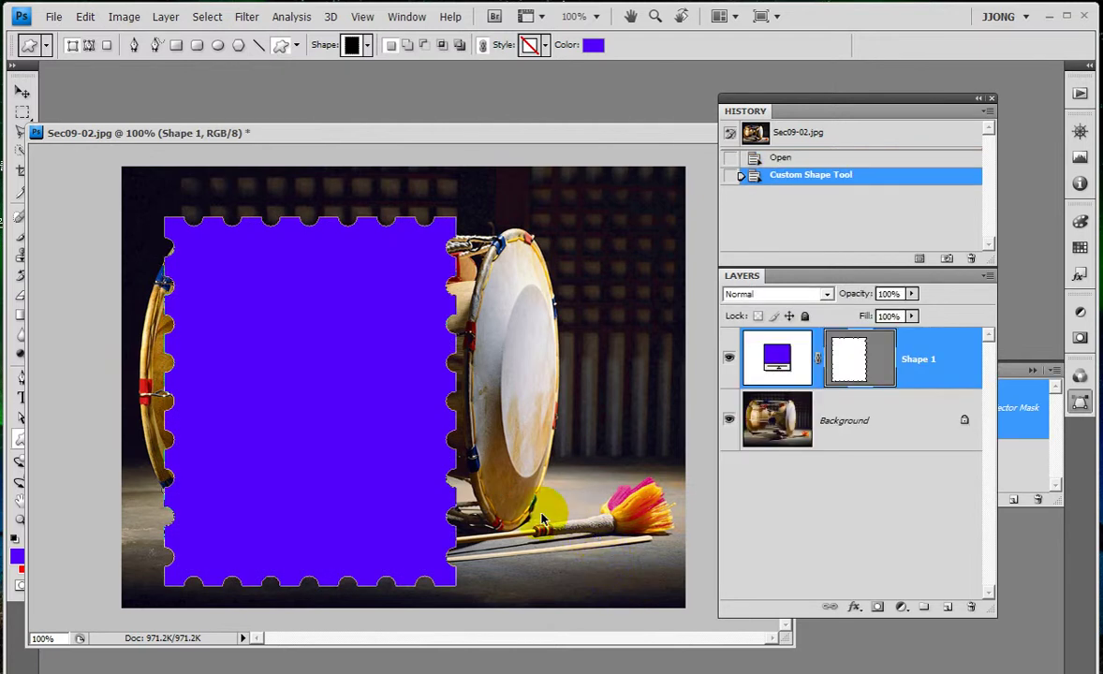
- Transform the stamp shape: rotate -90°, move it up-right, scale to 125.5%, and commit
key("ctrl+t")
mouse_move(478, 225)
left_mouse_down()
mouse_move(470, 205)
mouse_move(167, 286)
left_mouse_up()
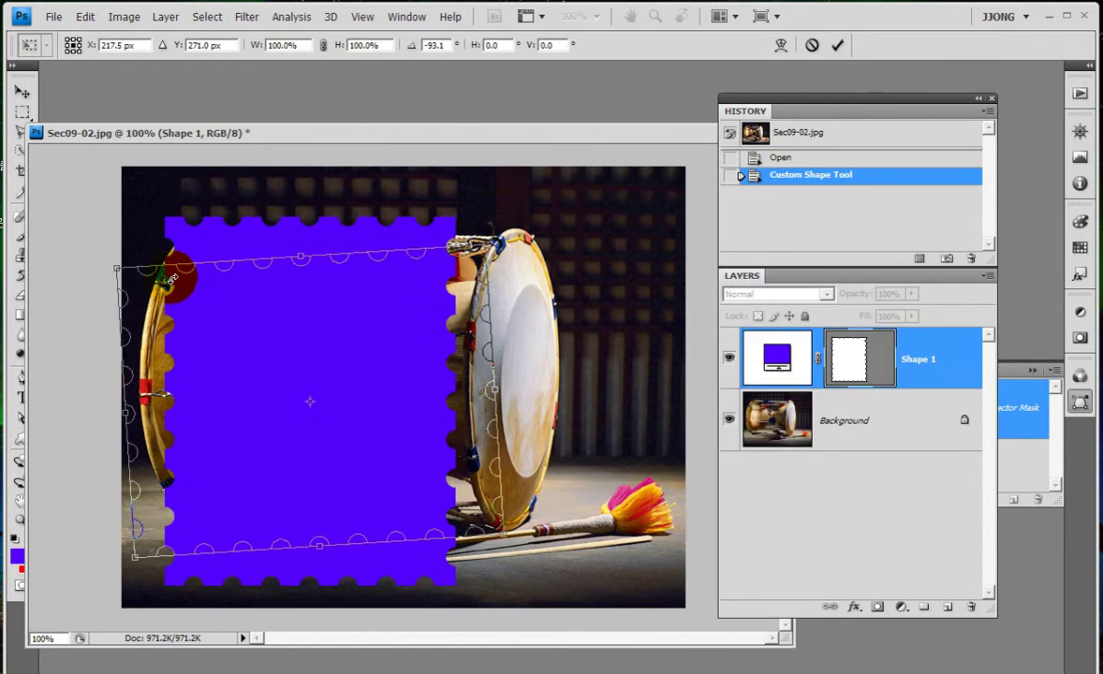
left_click_drag(369, 314, 413, 266)
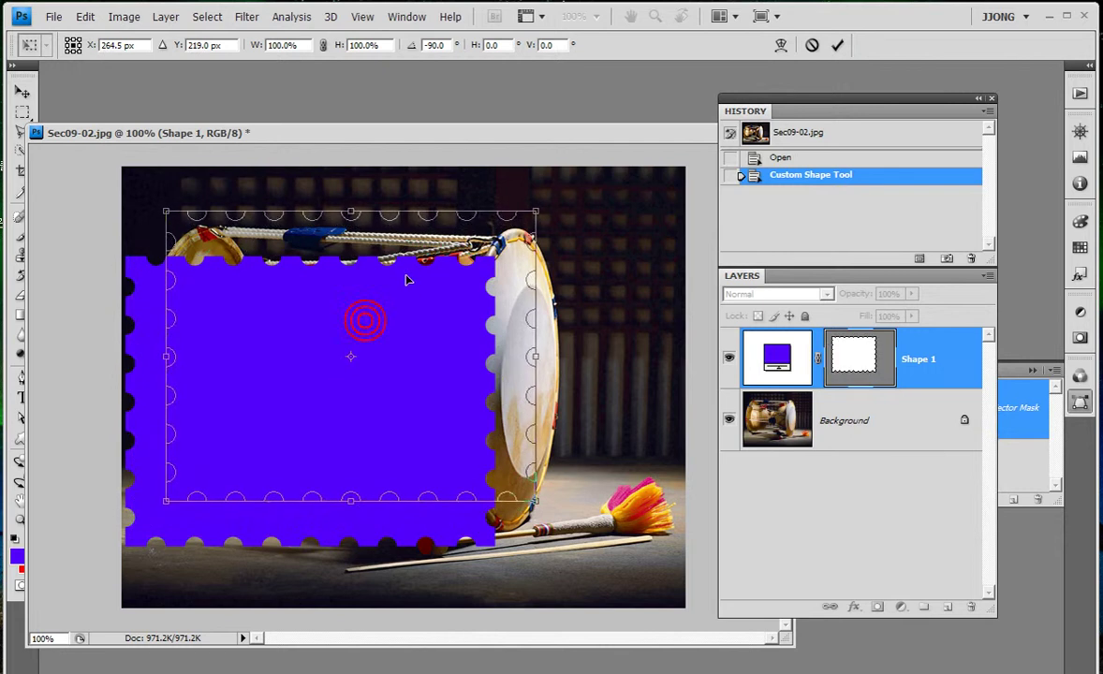
left_click_drag(535, 502, 630, 575)
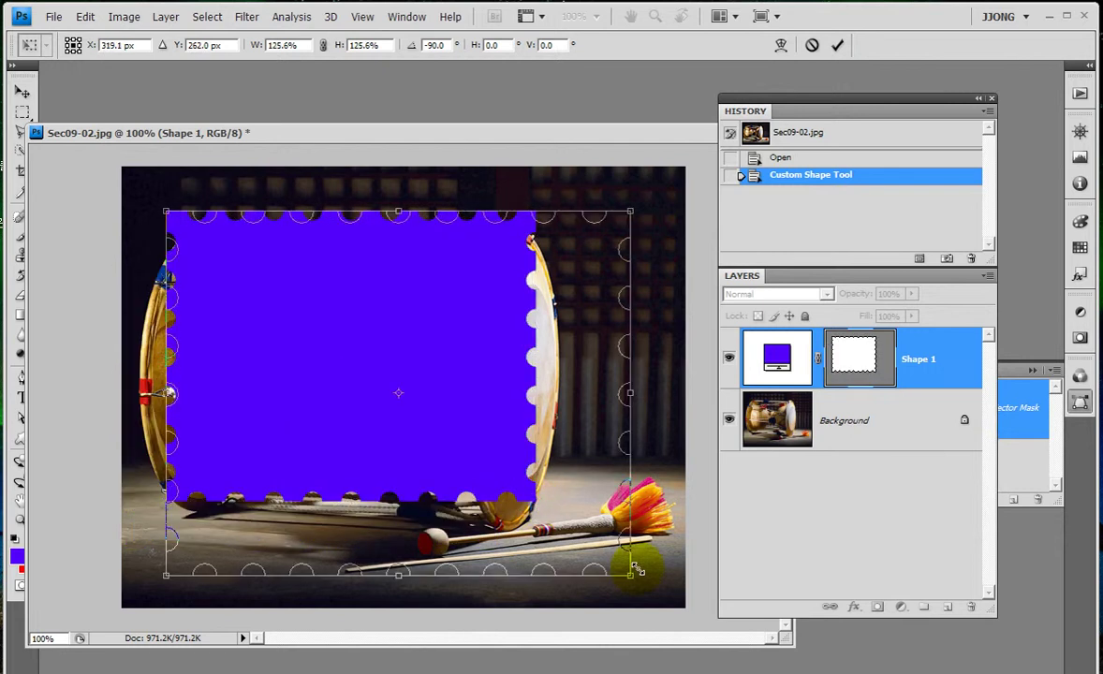
double_click(574, 501)
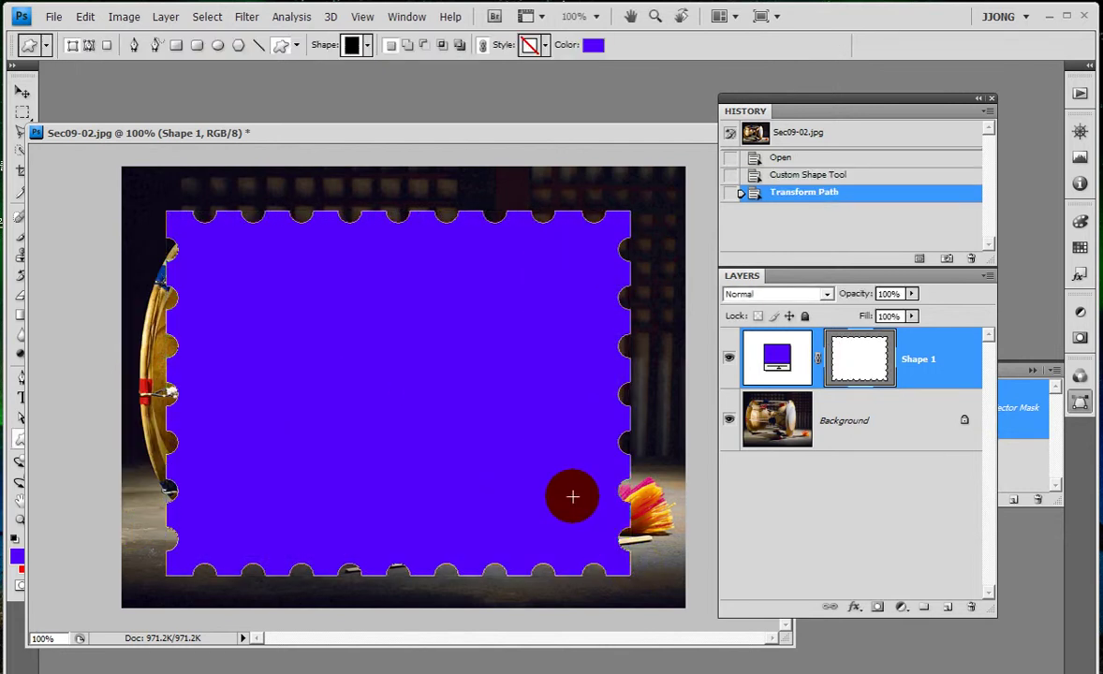
- Convert the drum Background into Layer 0 and stack it above the stamp shape
left_click_drag(547, 470, 536, 455)
double_click(854, 426)
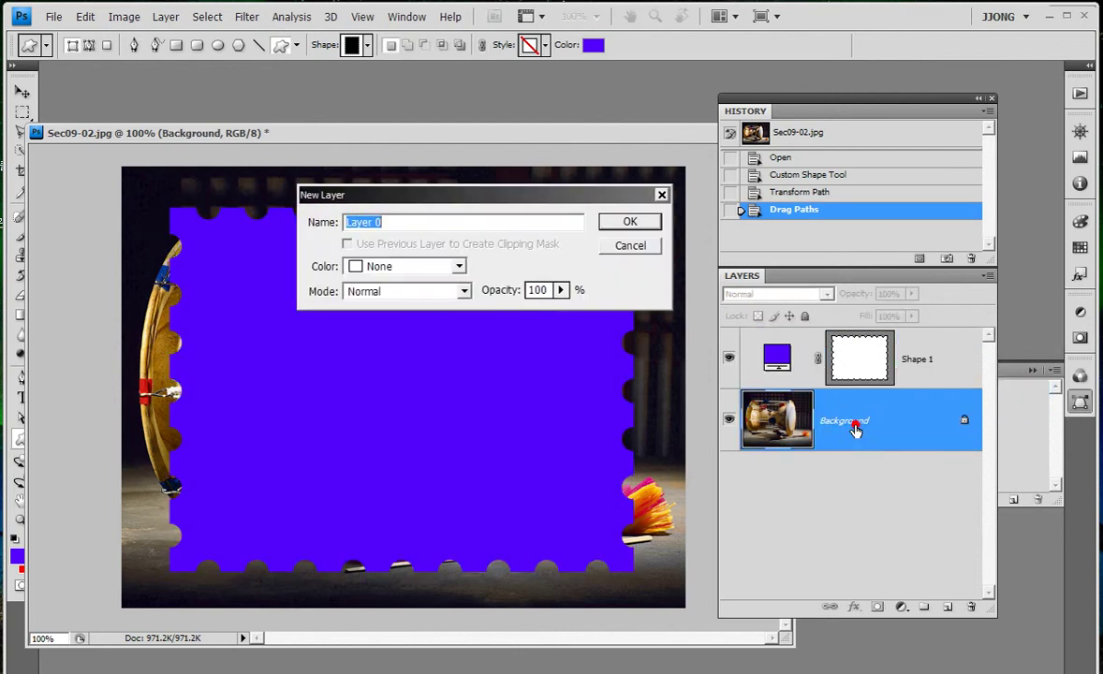
left_click(636, 221)
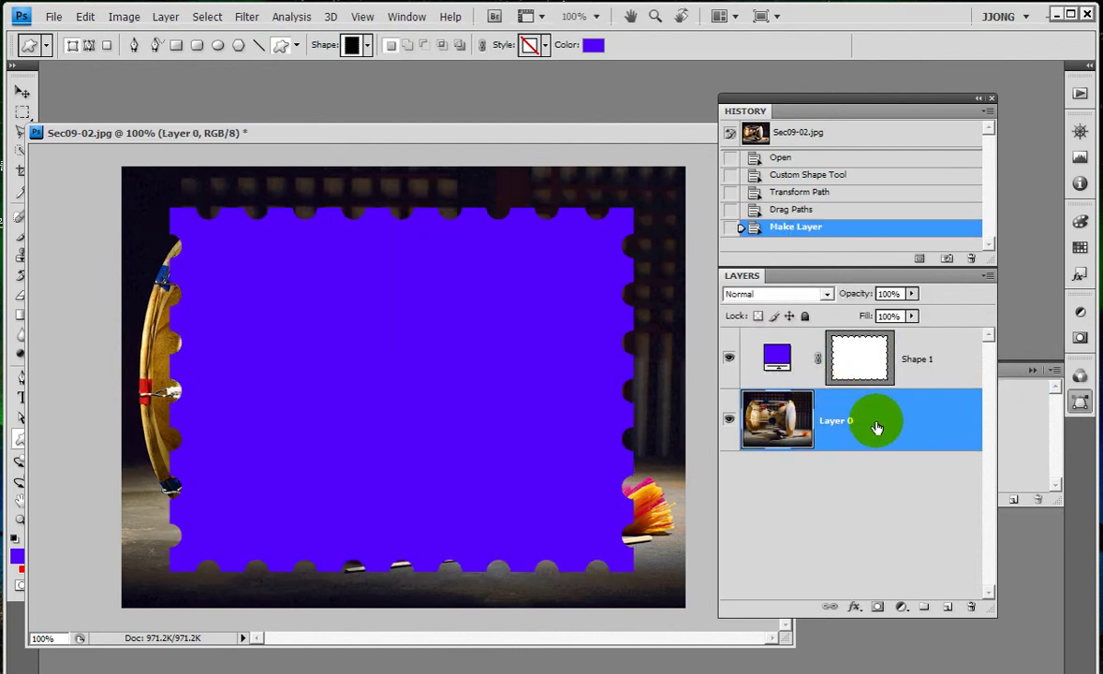
left_click_drag(884, 422, 895, 337)
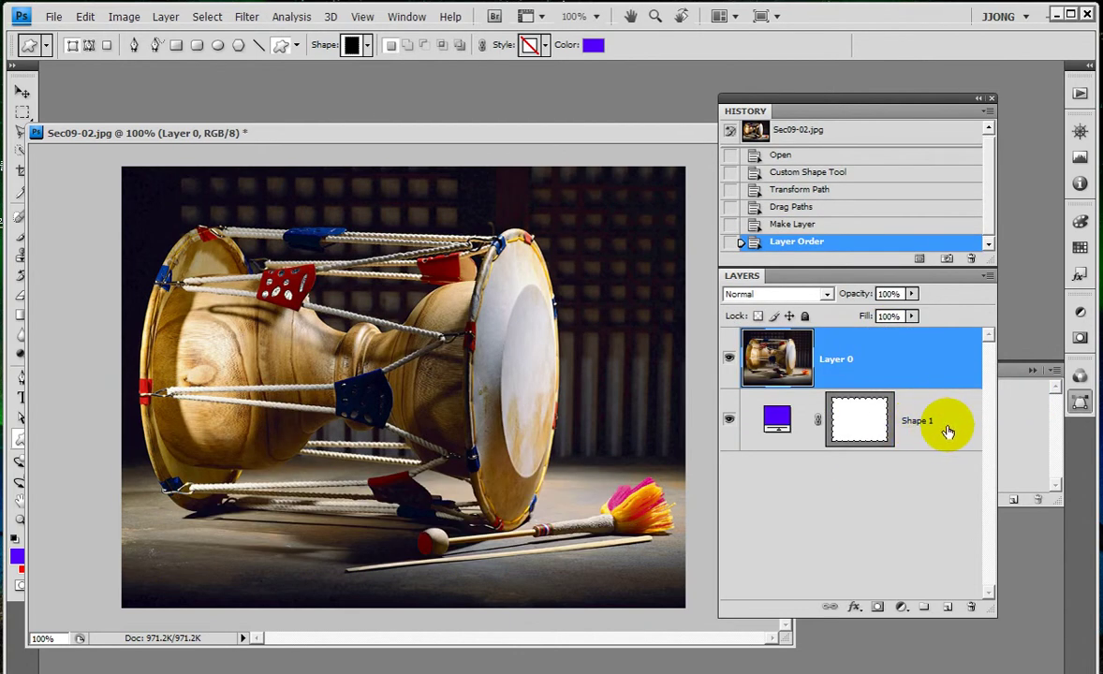
- Clip Layer 0 to the Shape 1 stamp, then make Shape 1 the active layer
left_click(948, 381)
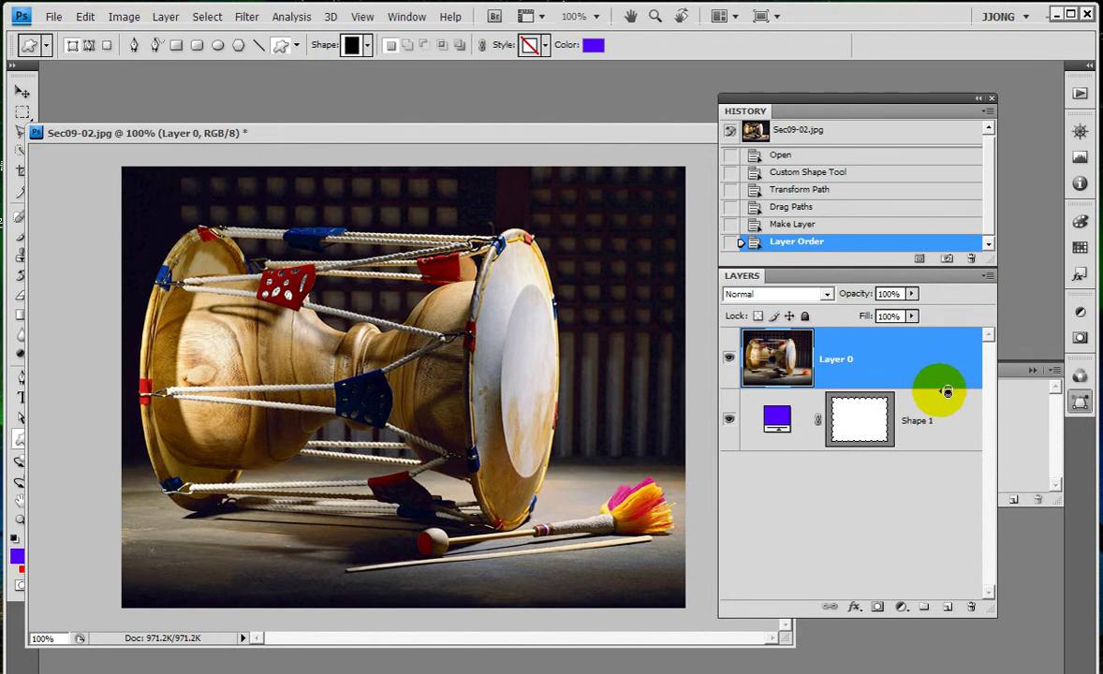
left_click(941, 389, "alt")
left_click_drag(953, 357, 915, 367)
left_click_drag(723, 515, 738, 561)
left_click_drag(754, 510, 755, 562)
mouse_move(779, 501)
left_mouse_down()
mouse_move(780, 560)
mouse_move(807, 536)
mouse_move(960, 538)
mouse_move(964, 405)
mouse_move(915, 382)
left_mouse_up()
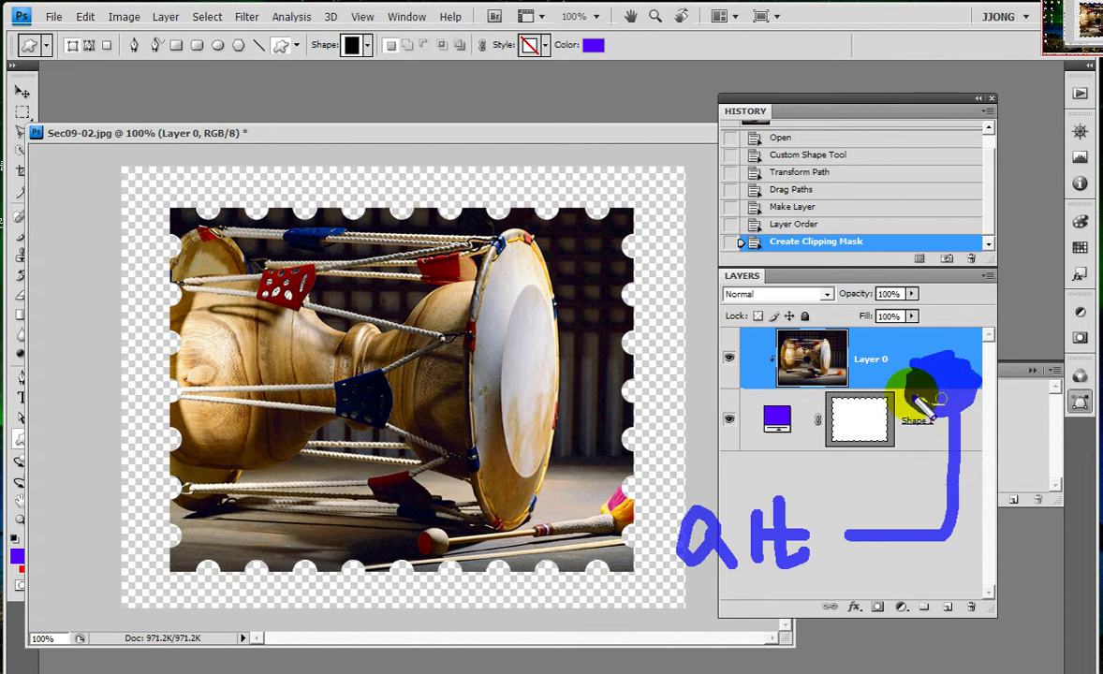
mouse_move(931, 448)
left_mouse_down()
mouse_move(965, 426)
mouse_move(939, 457)
left_mouse_up()
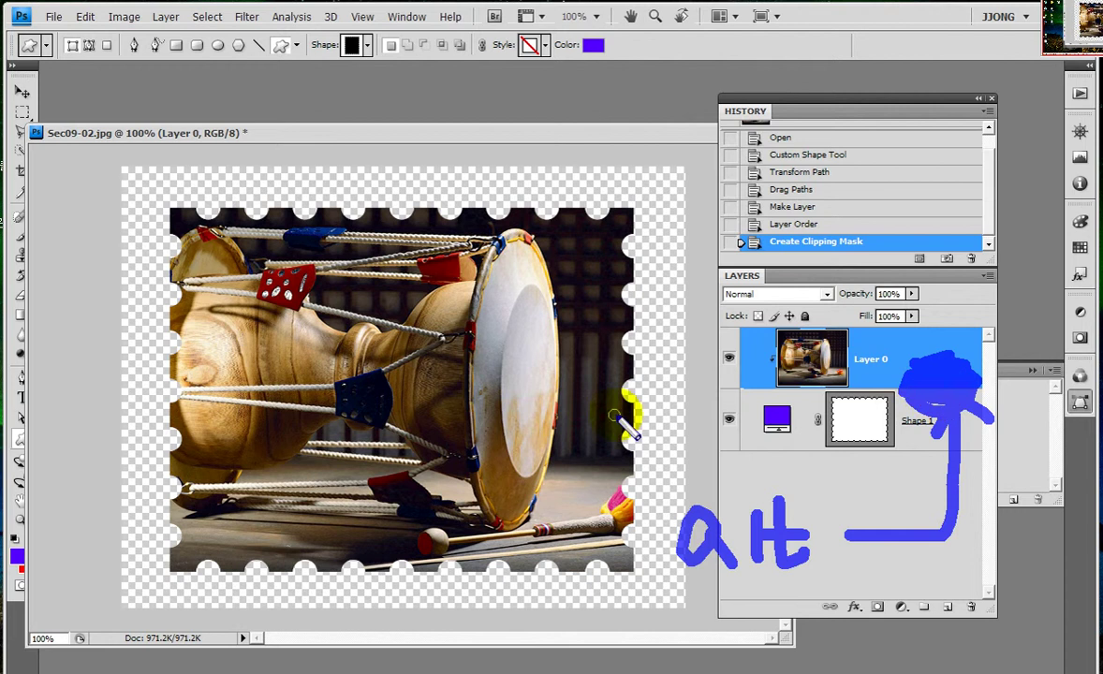
key("Escape")
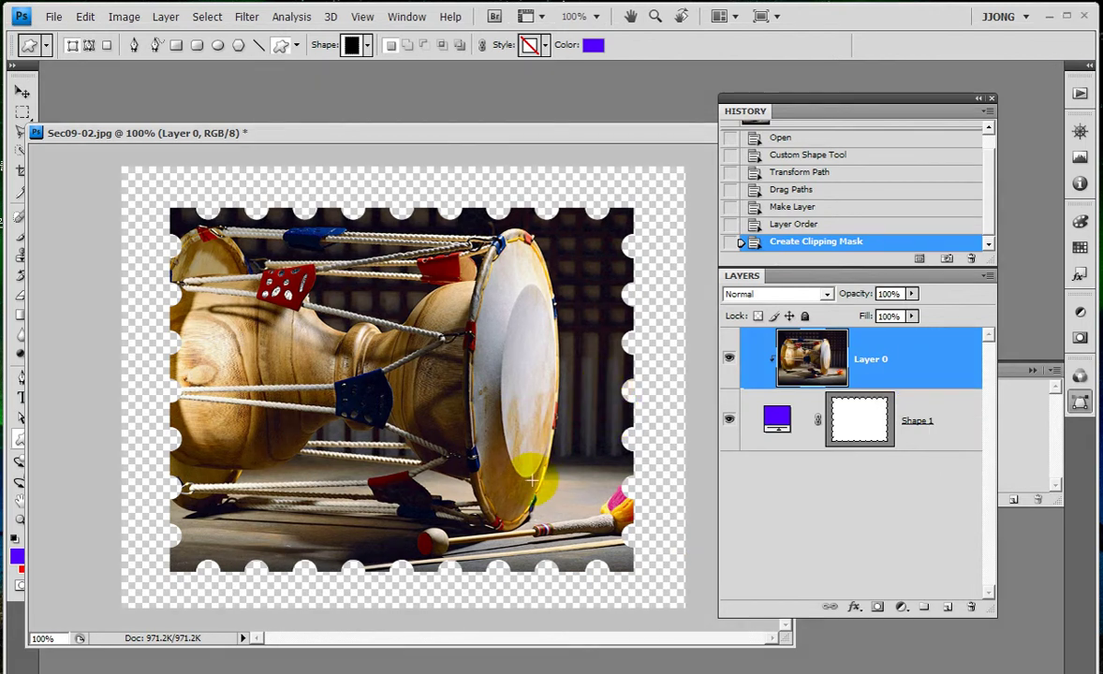
left_click(915, 429)
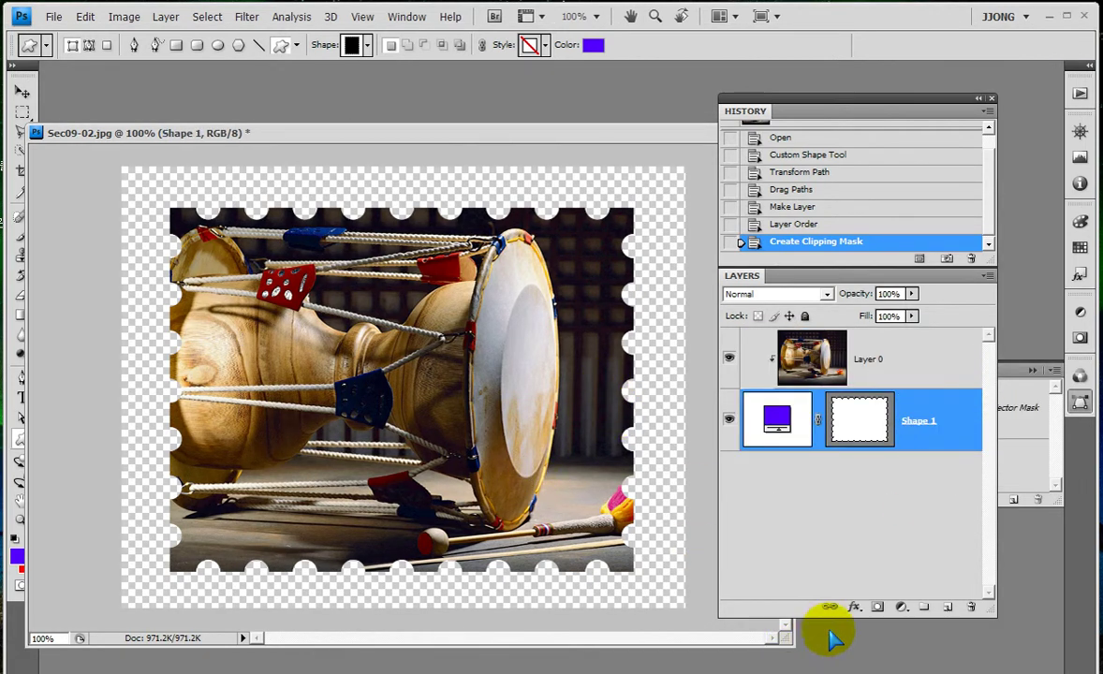
- Add a Stroke effect to the stamp with the Orange, Yellow, Orange gradient fill
left_click(853, 607)
left_click(877, 598)
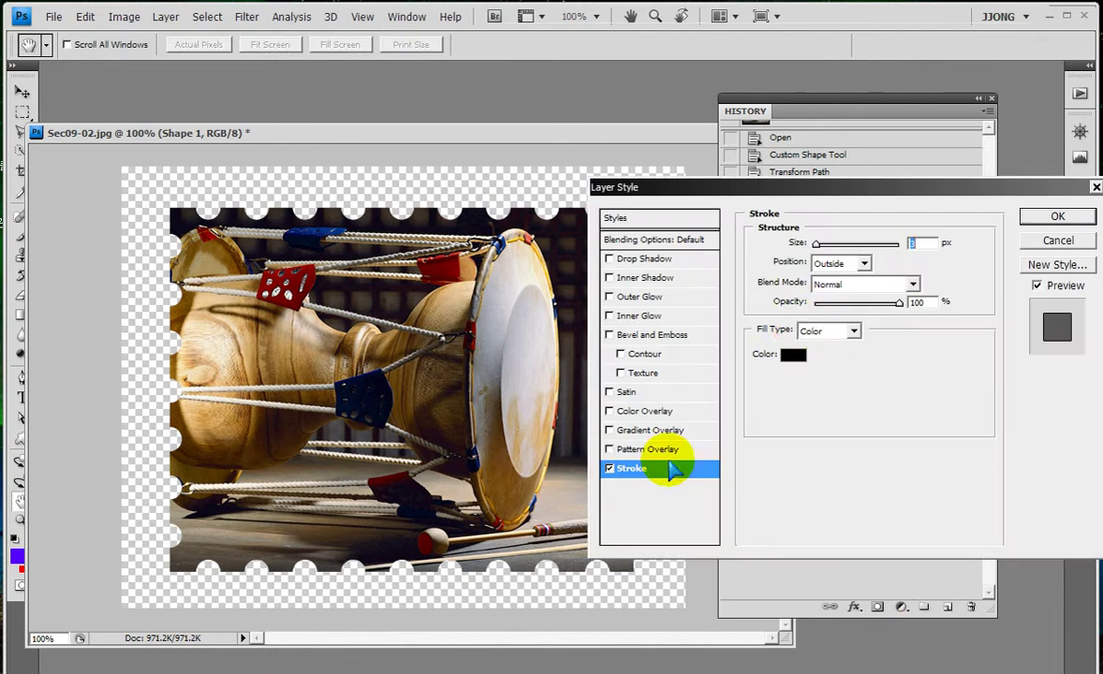
type("10")
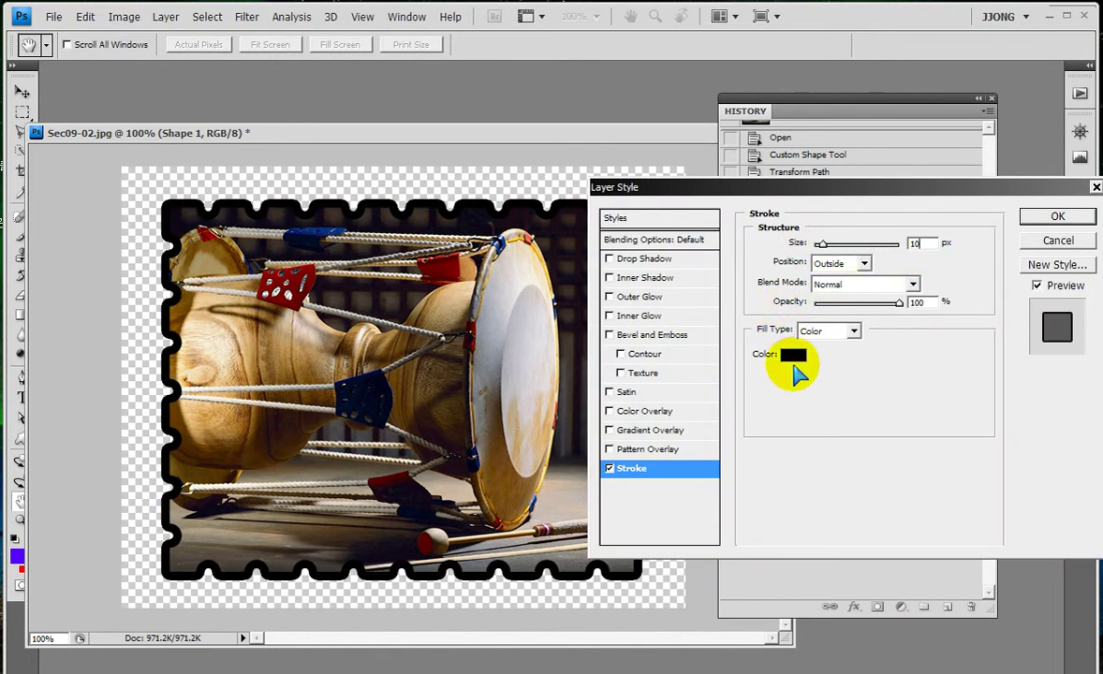
left_click(793, 354)
left_click(680, 183)
left_click(842, 331)
left_click(836, 368)
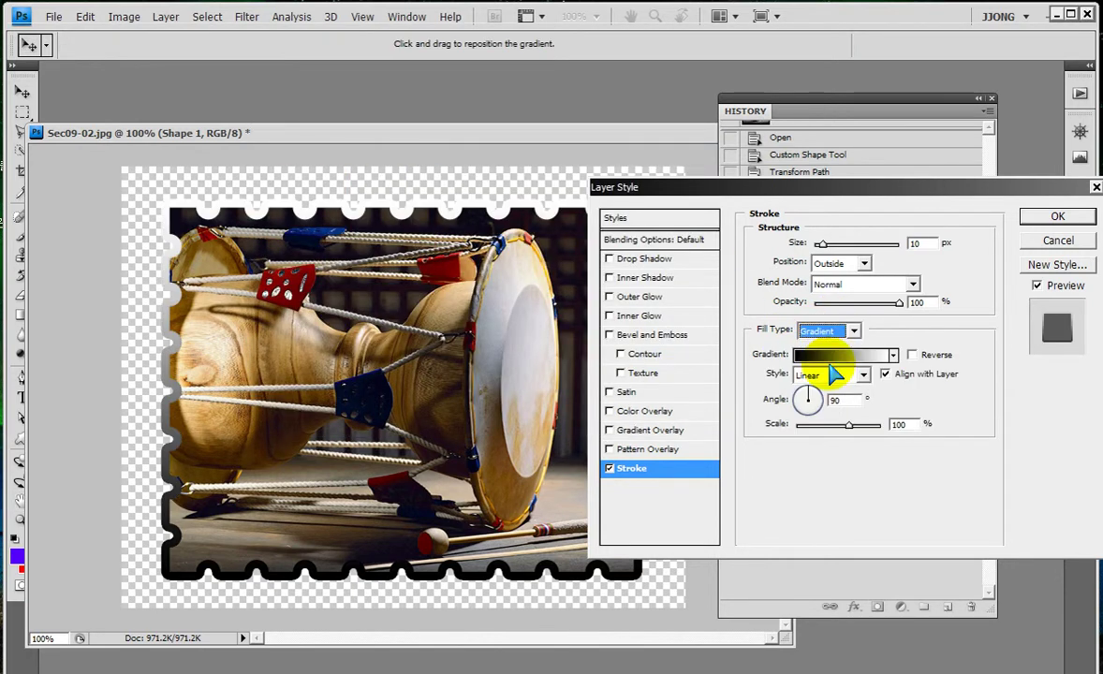
left_click(760, 354)
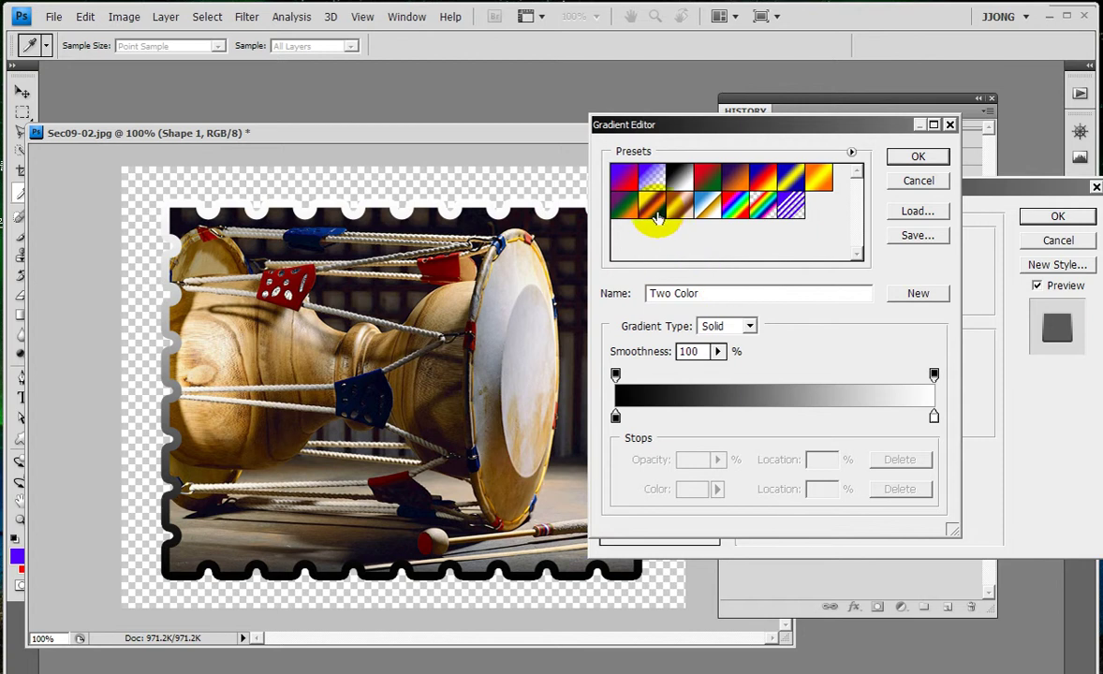
left_click(652, 205)
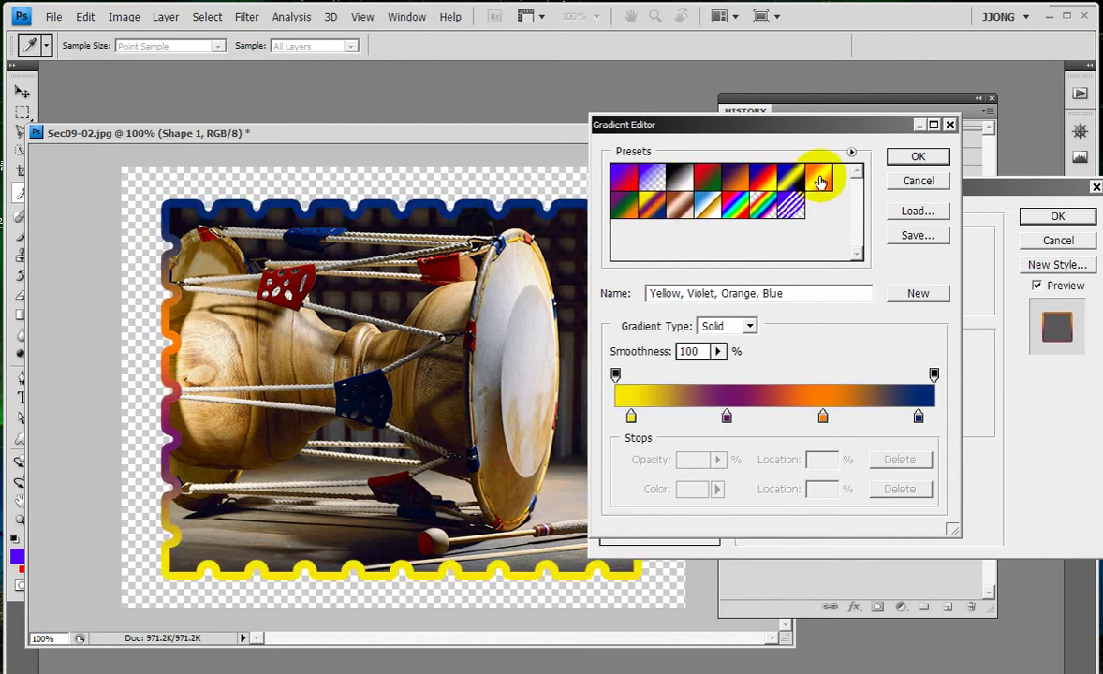
left_click(819, 177)
left_click(919, 157)
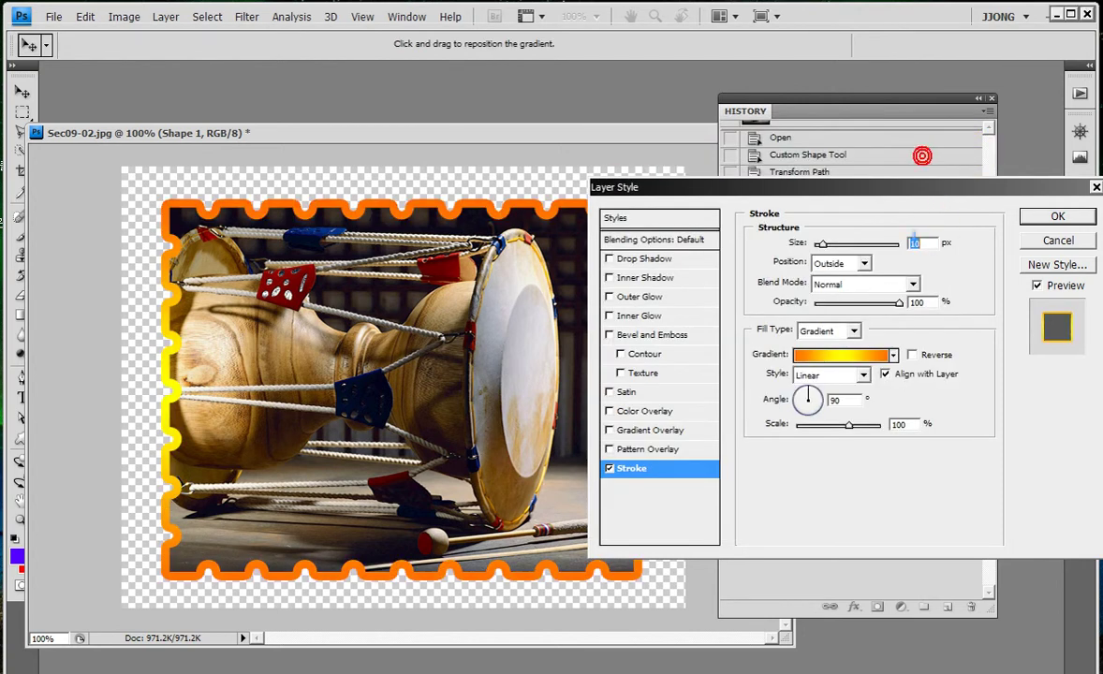
- Set the gradient stroke angle to 135° and its size to 13 px
left_click_drag(897, 244, 824, 251)
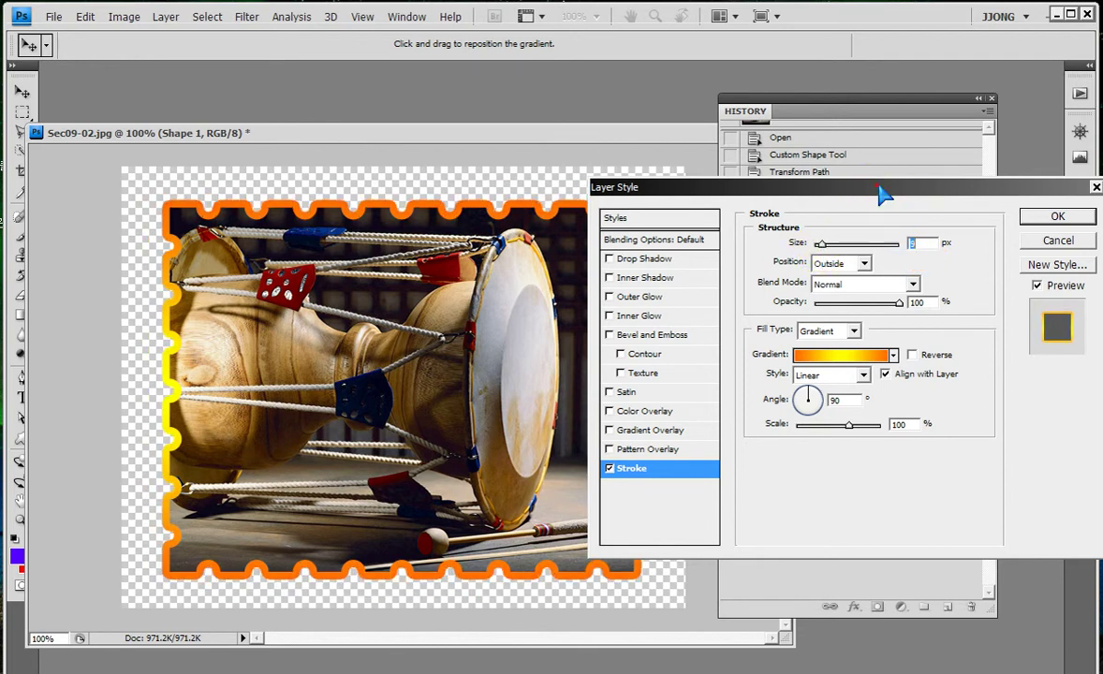
left_click_drag(877, 189, 1016, 142)
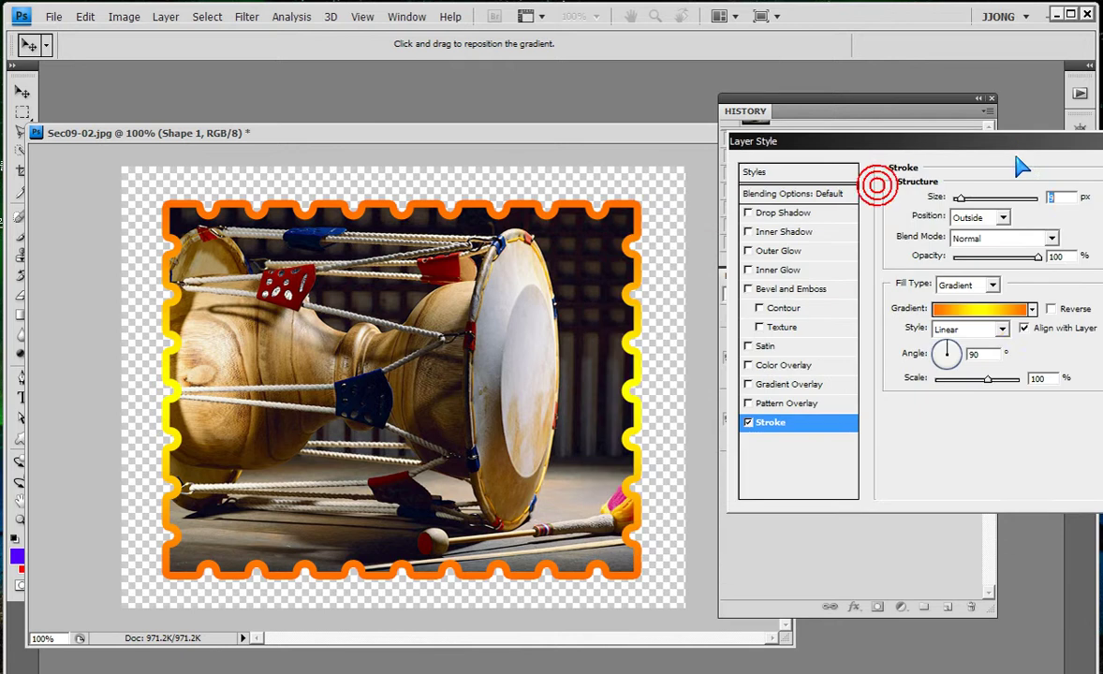
left_click(943, 349)
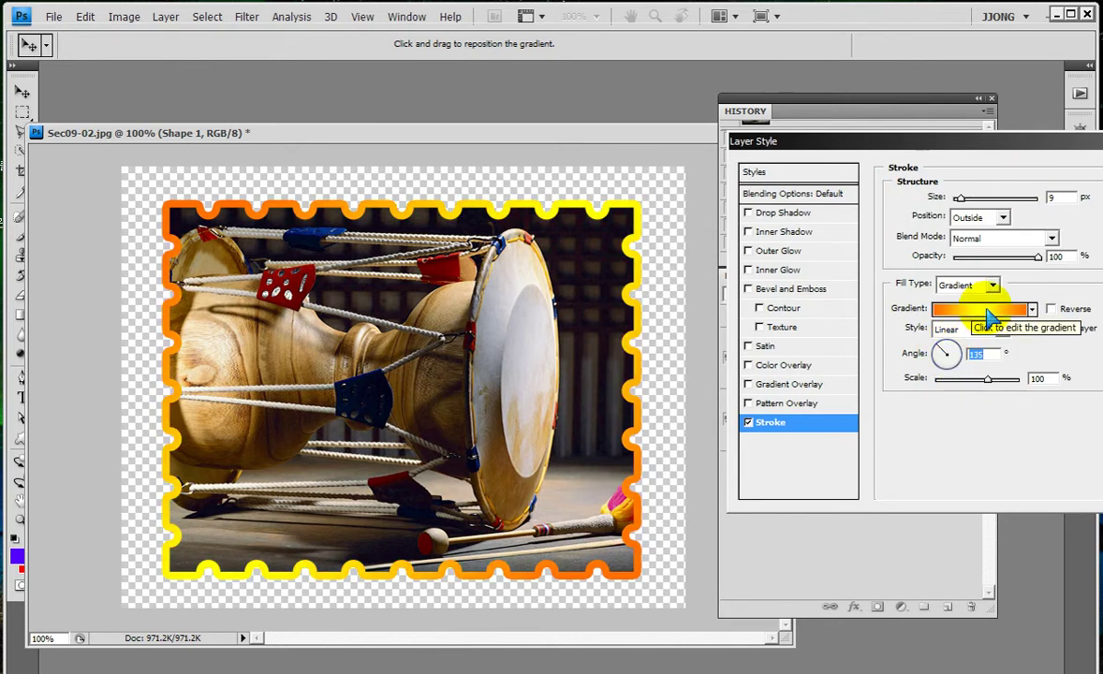
left_click_drag(961, 197, 964, 197)
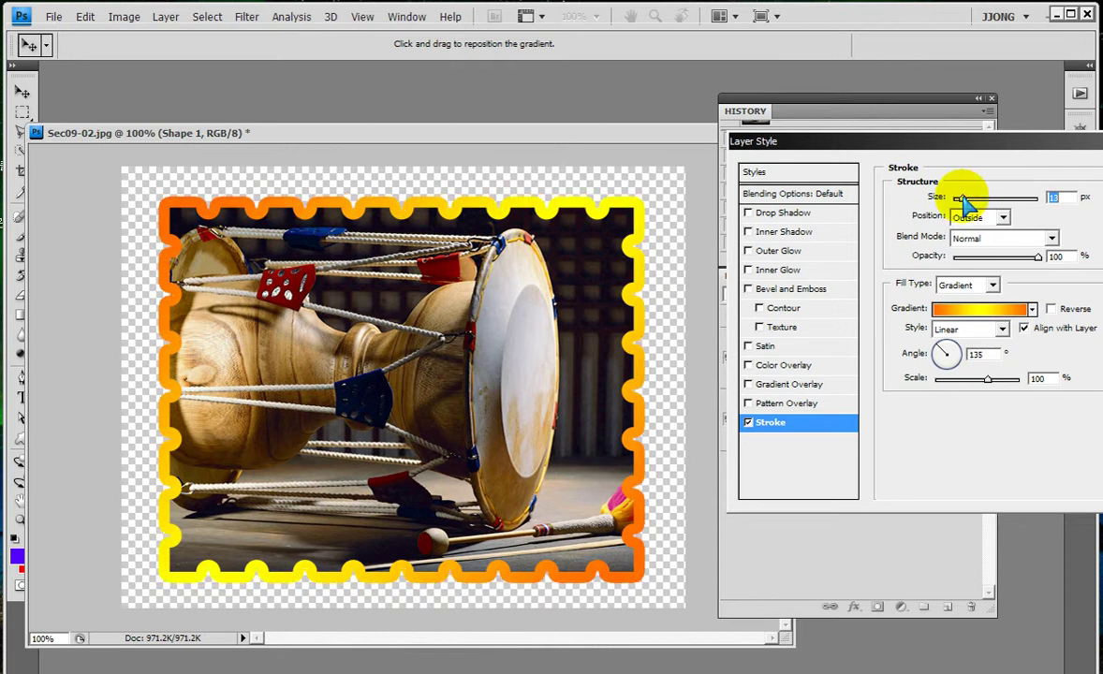
left_click_drag(964, 201, 961, 199)
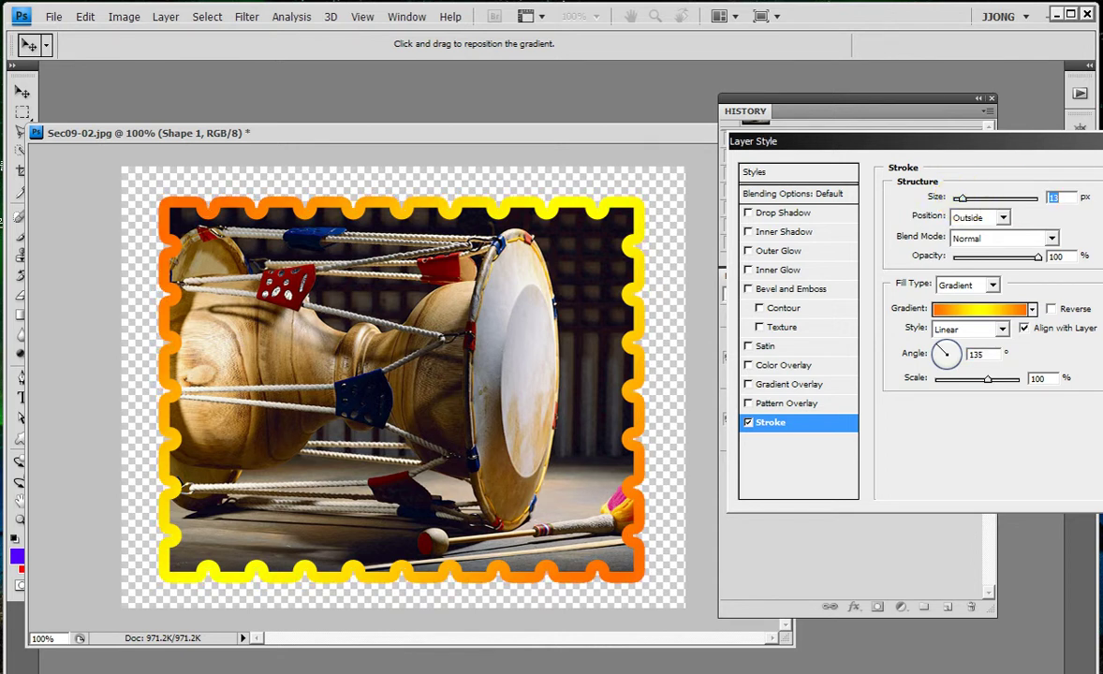
left_click_drag(1039, 140, 946, 33)
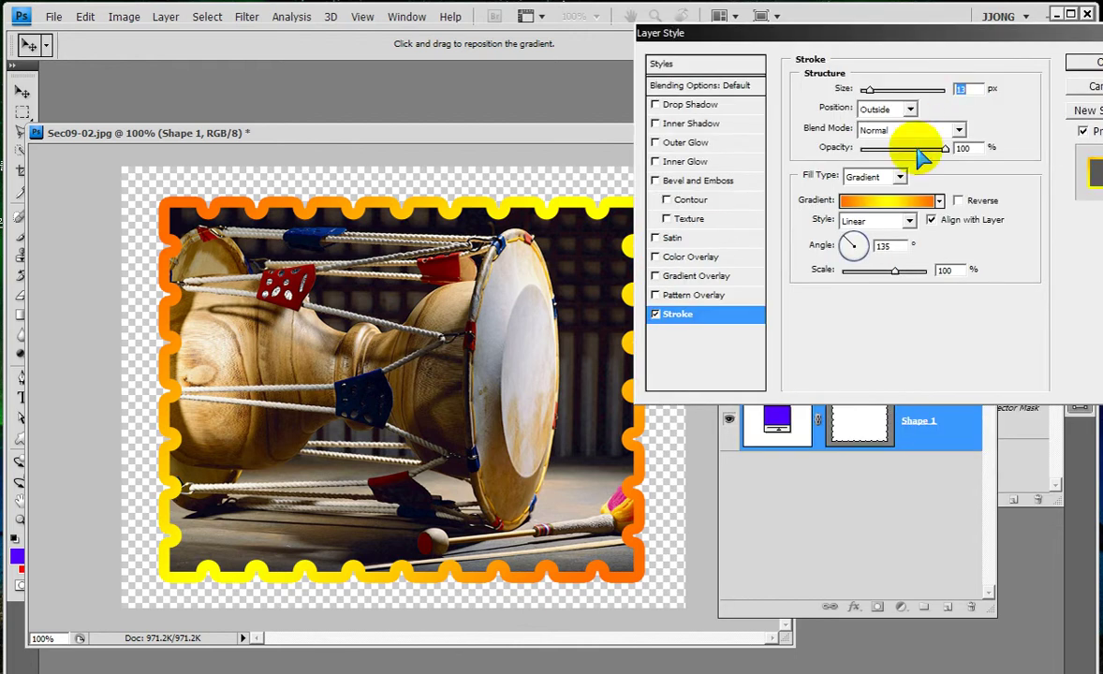
left_click_drag(667, 298, 732, 314)
key("Escape")
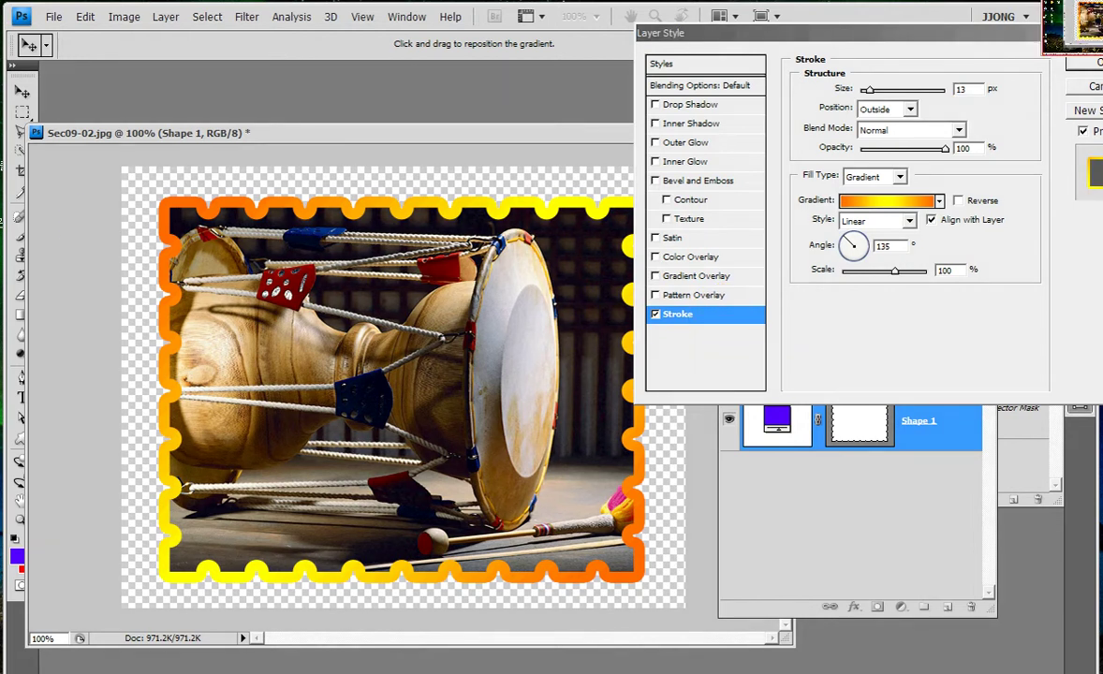
left_click_drag(616, 286, 753, 344)
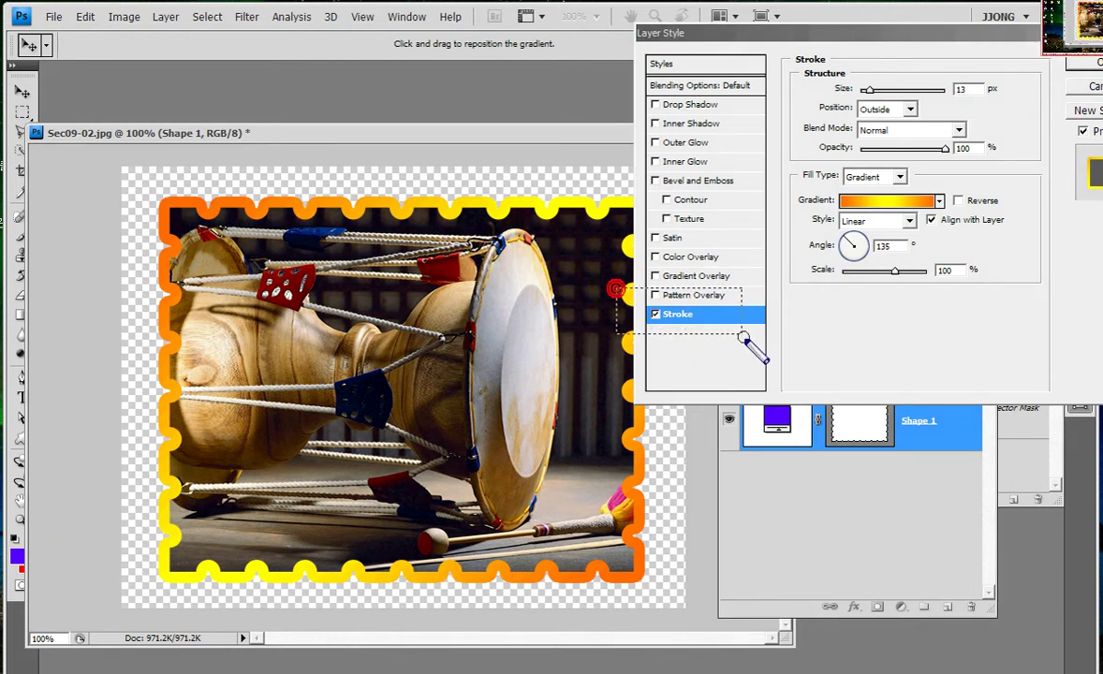
left_click_drag(785, 162, 938, 189)
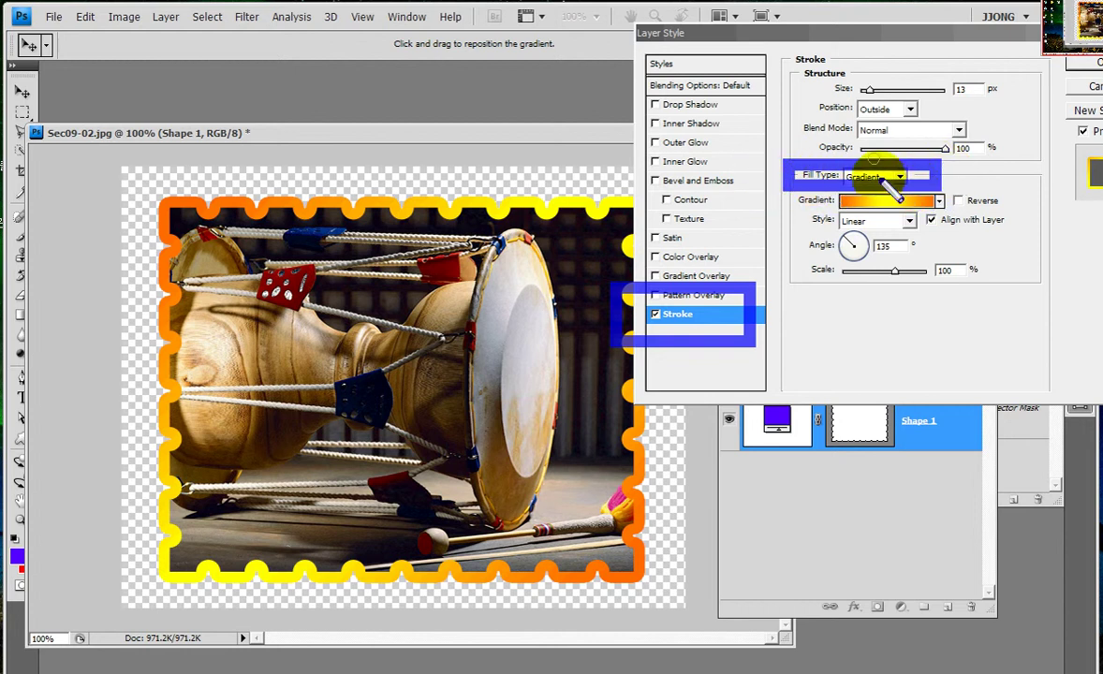
left_click_drag(921, 75, 995, 96)
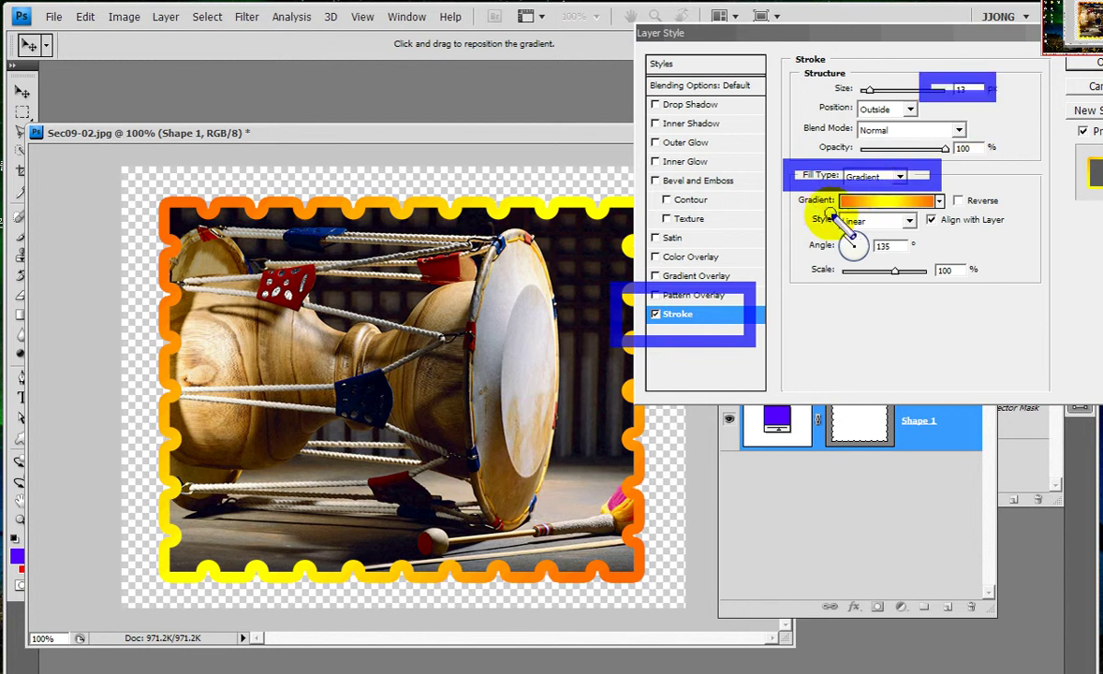
left_click_drag(807, 192, 974, 206)
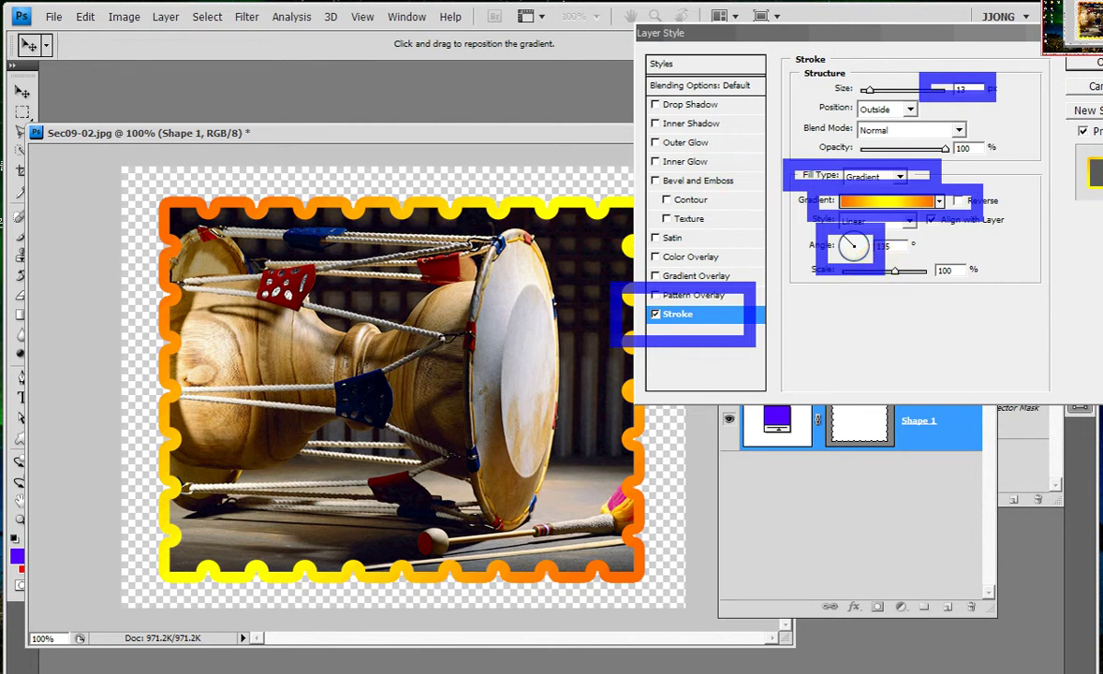
- Apply the gradient Stroke and close the Sec09-02.jpg document
key("Return")
left_click_drag(714, 138, 575, 139)
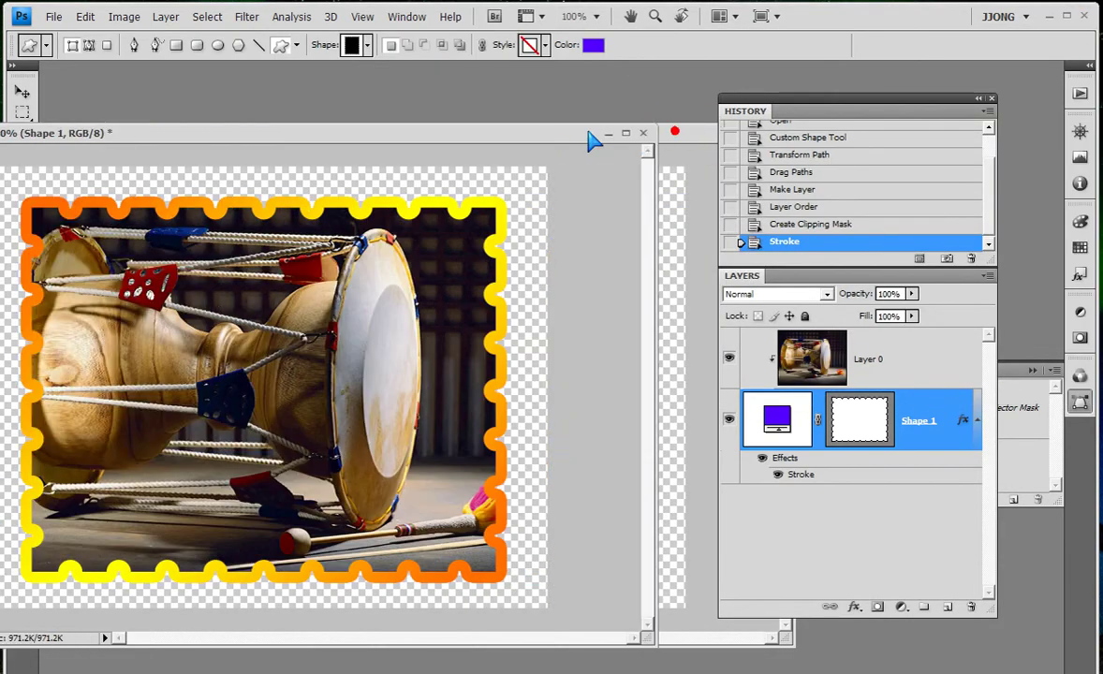
left_click(644, 133)
left_click(510, 271)
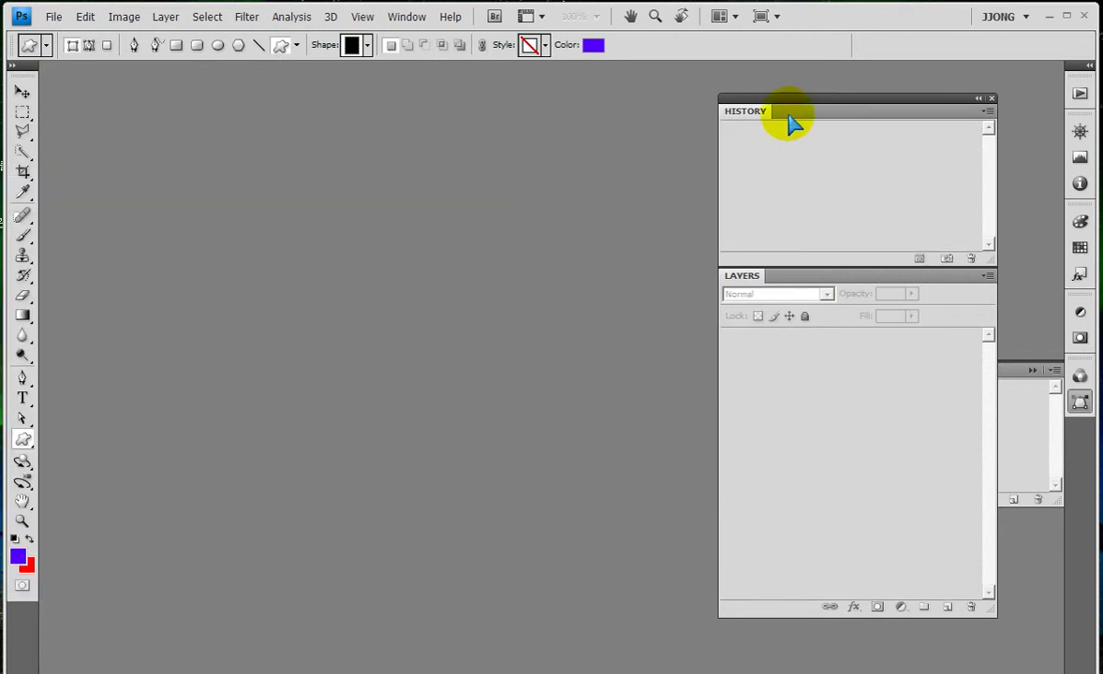
- Open Sec09-03.jpg from the Sample folder in a floating, enlarged window
double_click(384, 429)
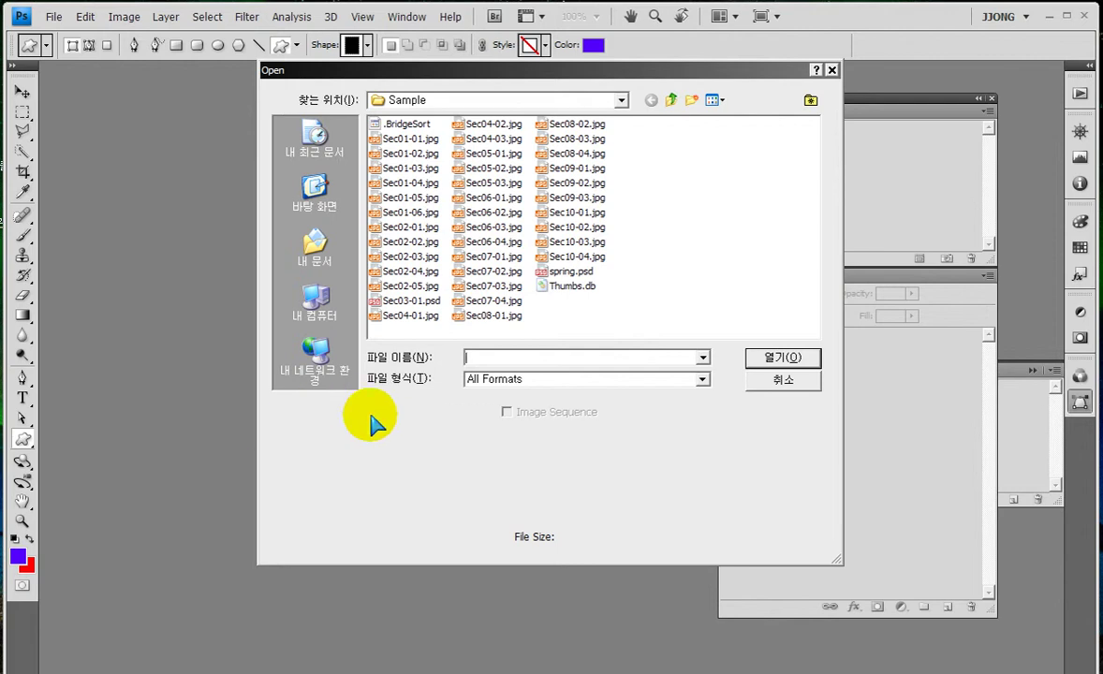
double_click(564, 198)
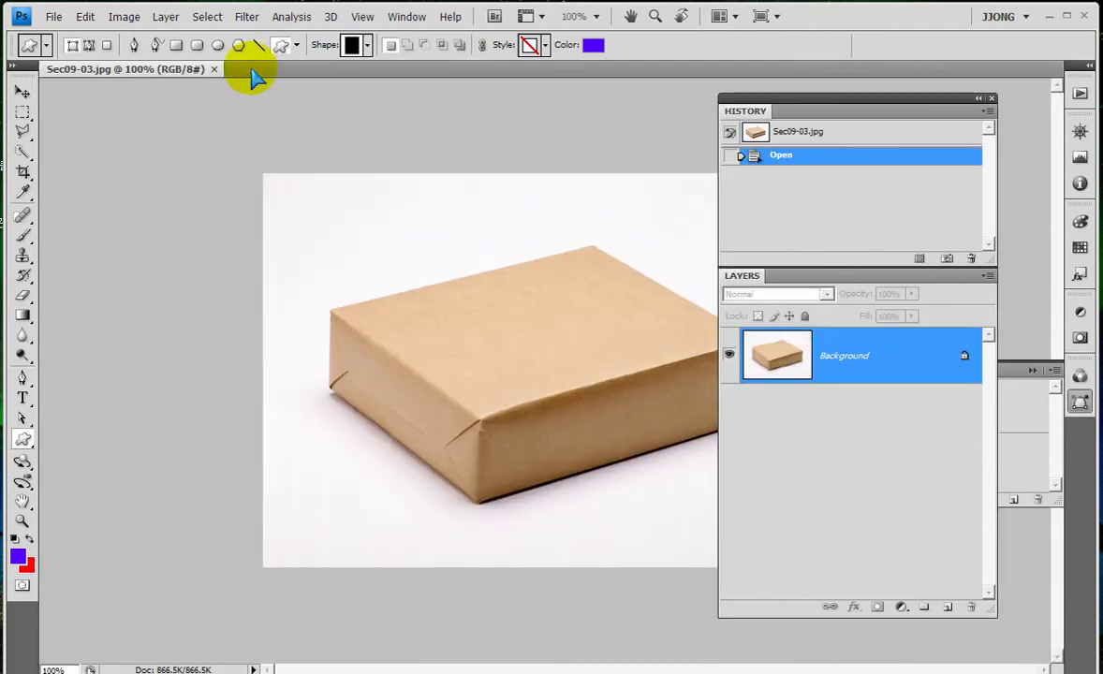
left_click_drag(141, 69, 148, 82)
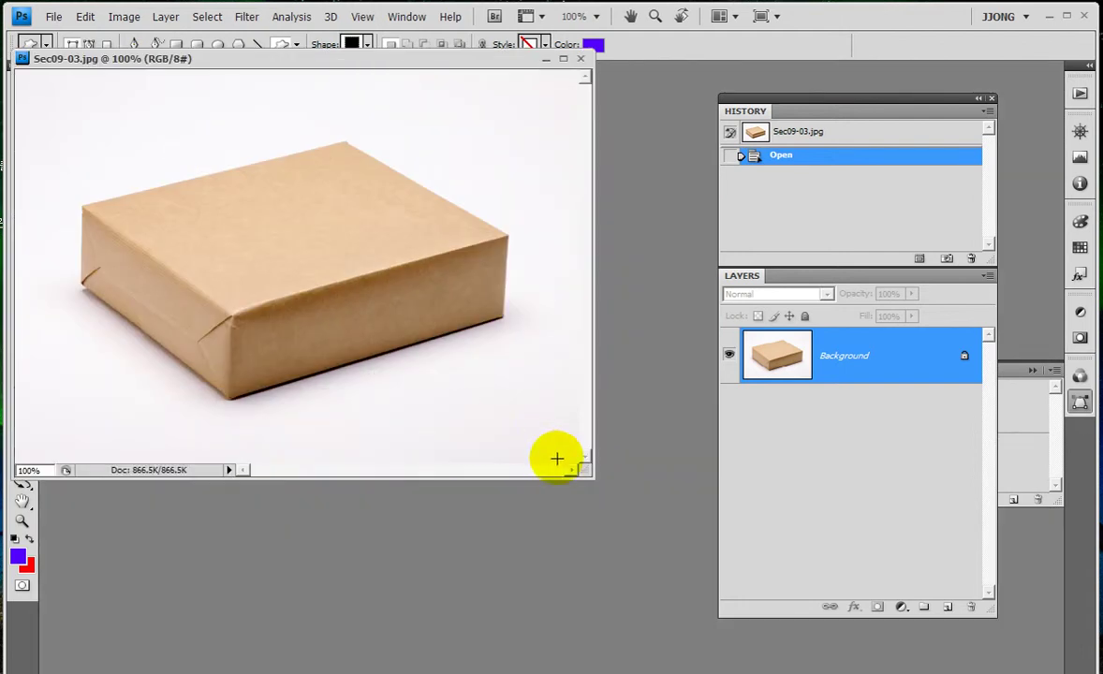
left_click_drag(589, 475, 700, 531)
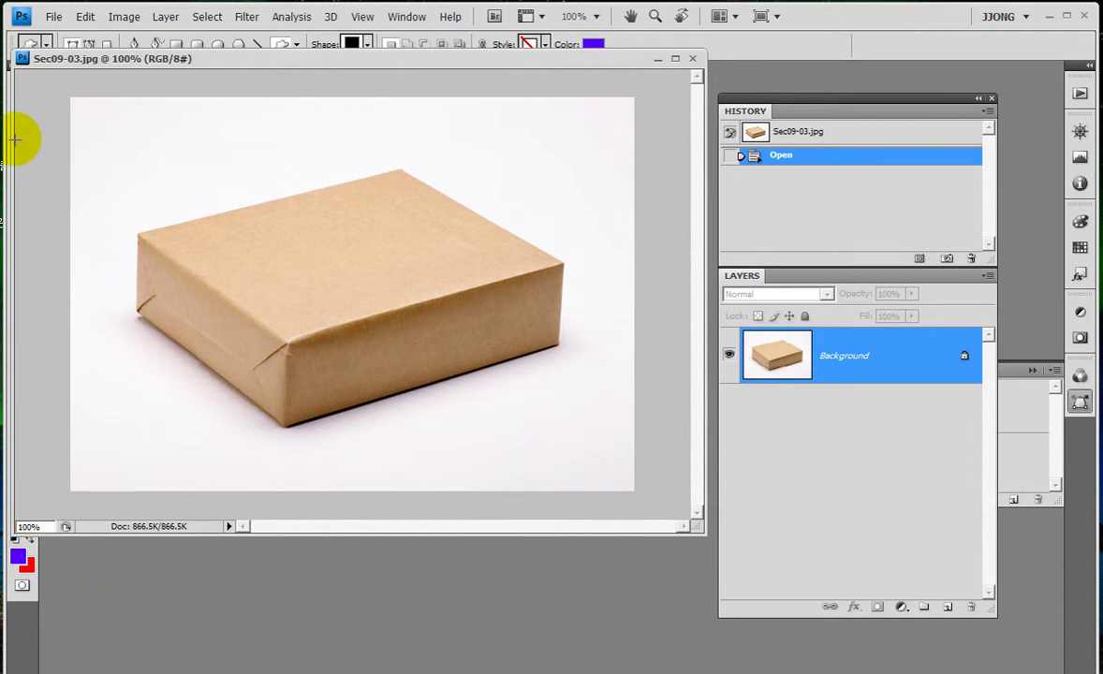
- Set the foreground colour to a brown sampled from the box
left_click(13, 135)
left_click(17, 556)
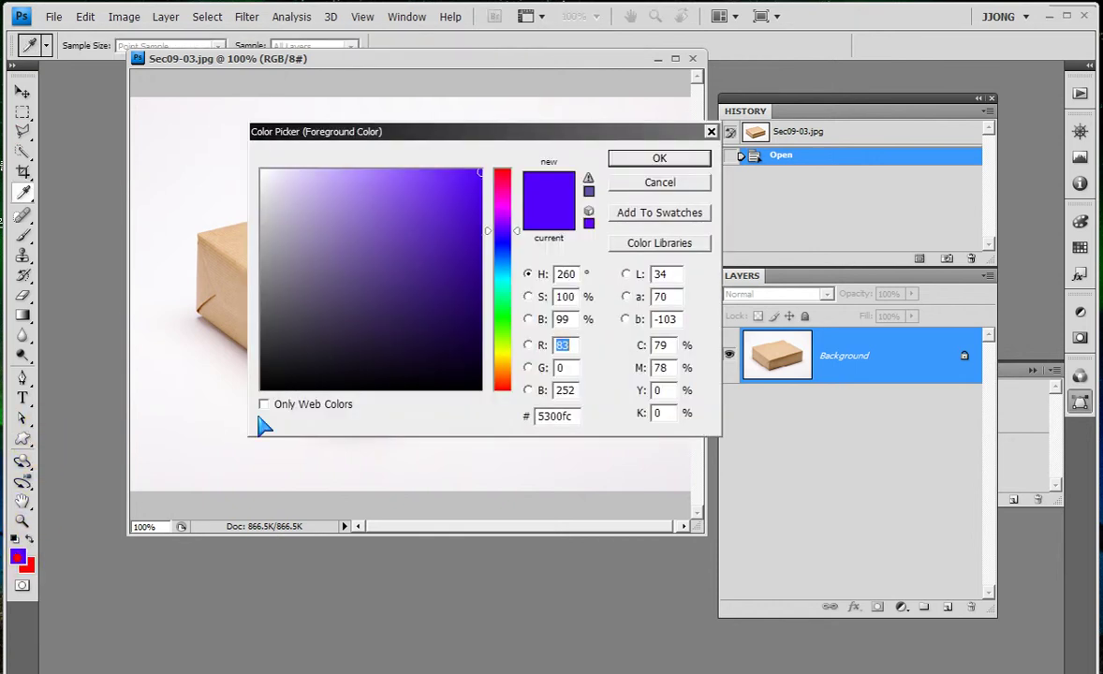
left_click_drag(427, 131, 501, 387)
left_click(466, 316)
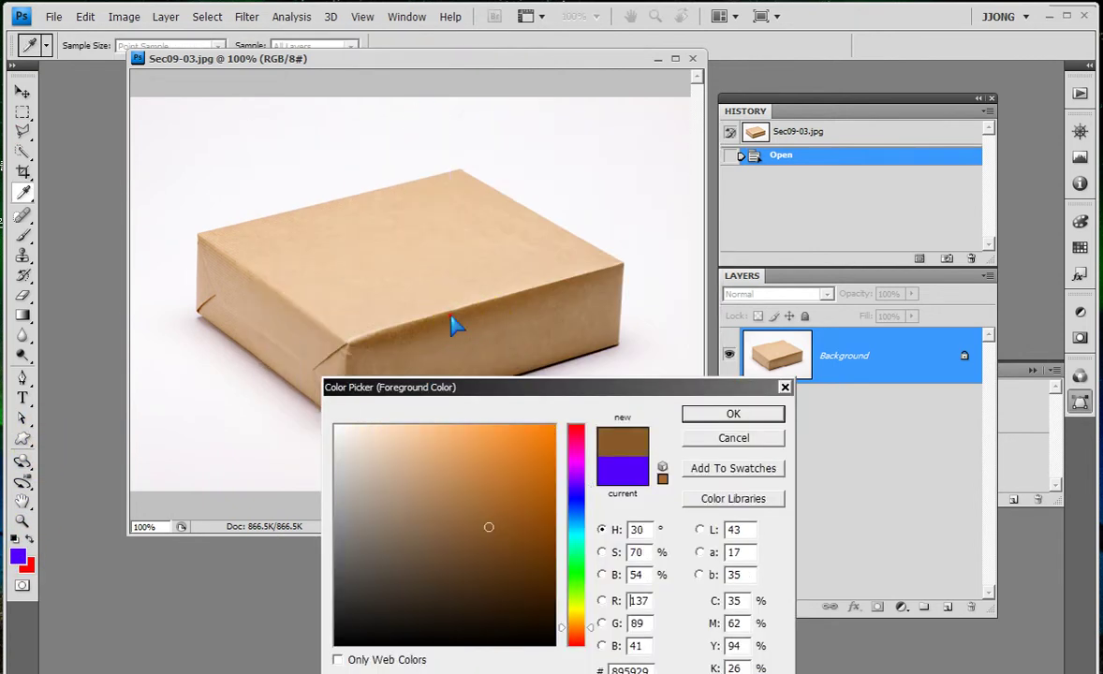
left_click(451, 309)
left_click(452, 316)
left_click(455, 314)
left_click(468, 310)
left_click(733, 413)
- Type 'POST BOX' on the box's top face
left_click(22, 398)
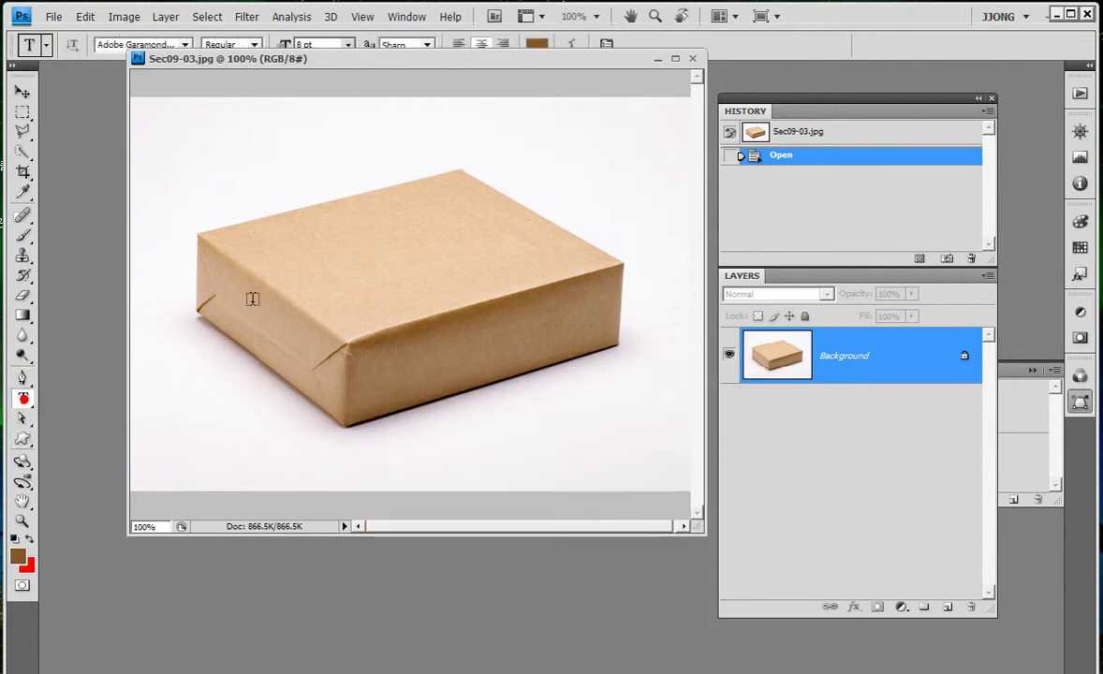
left_click(302, 257)
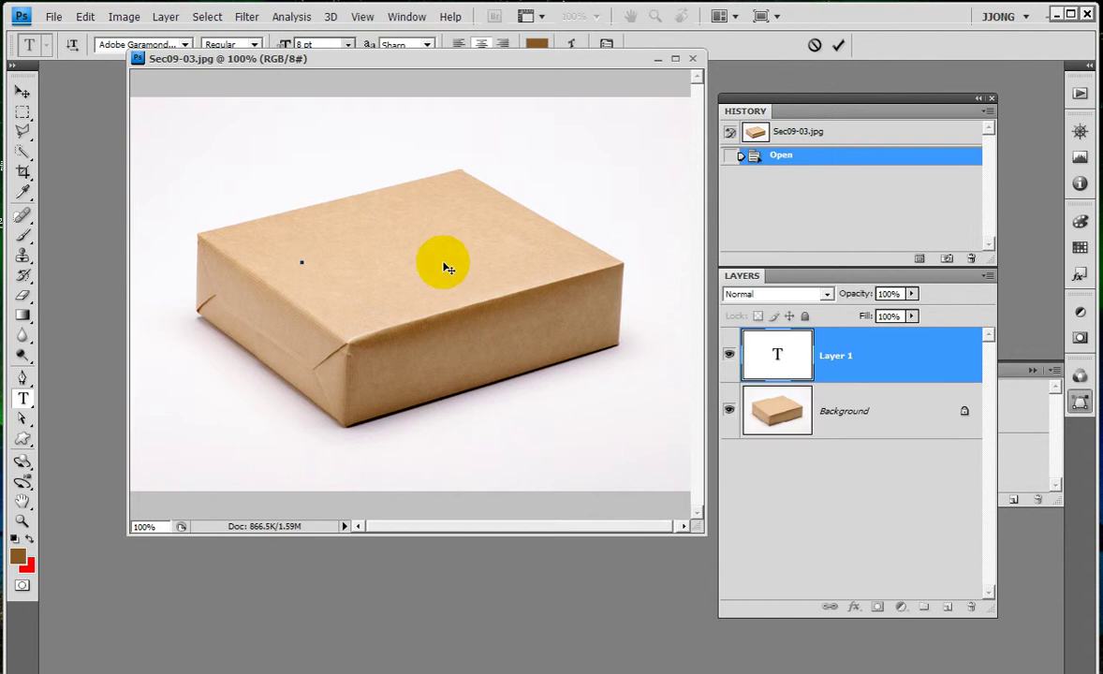
type("POST BOX")
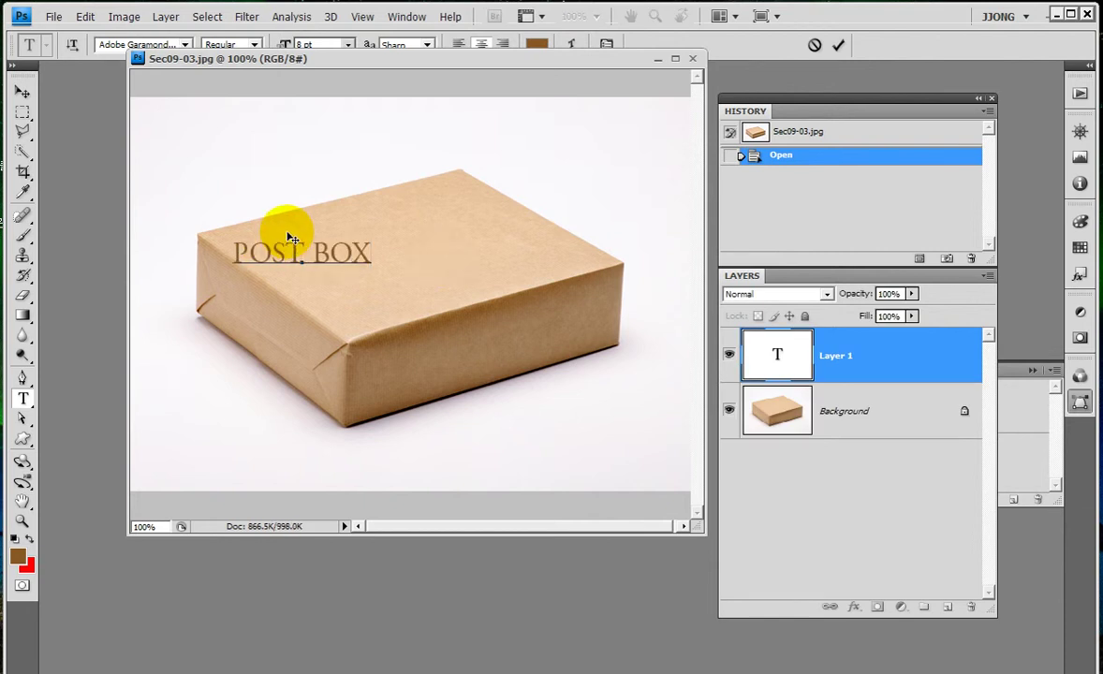
left_click(22, 91)
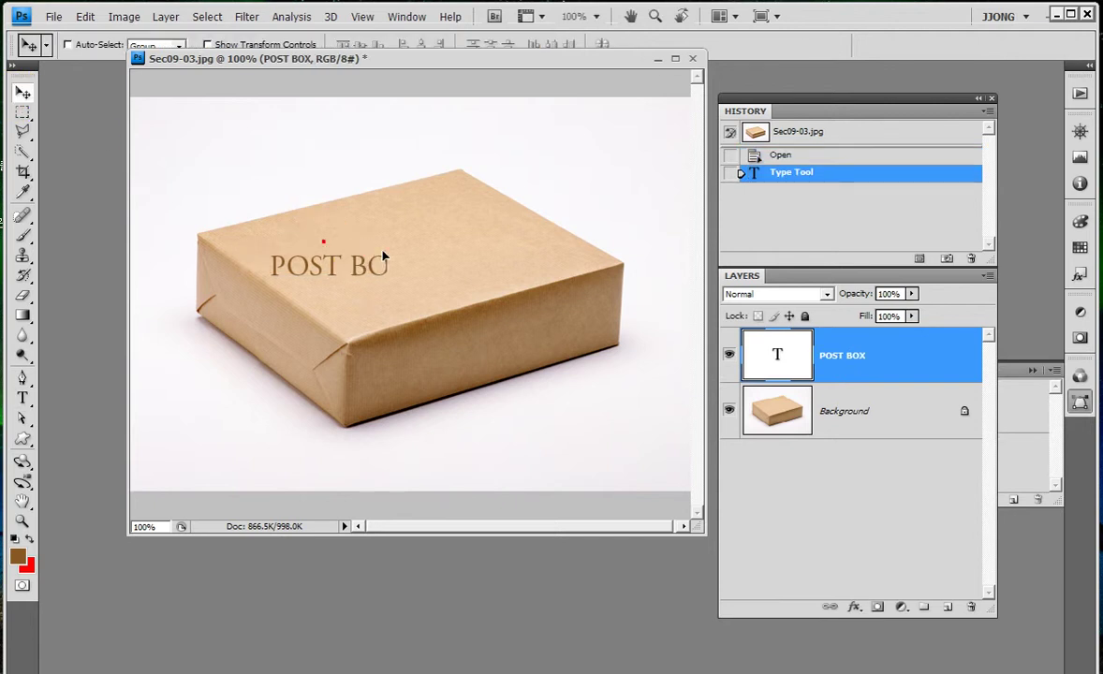
- Centre the POST BOX title on the box top
left_click_drag(344, 251, 466, 253)
left_click(23, 398)
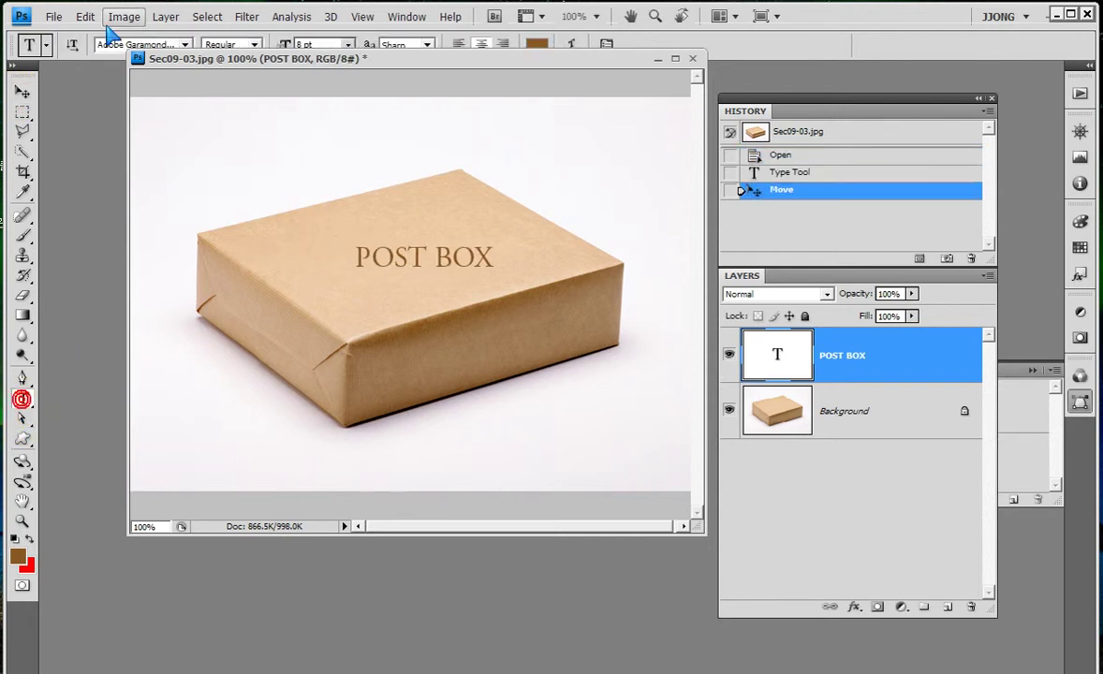
left_click_drag(176, 52, 170, 104)
- Browse the font list and try YDIYGO130-KSCPC-EUC-H on the title
left_click(185, 45)
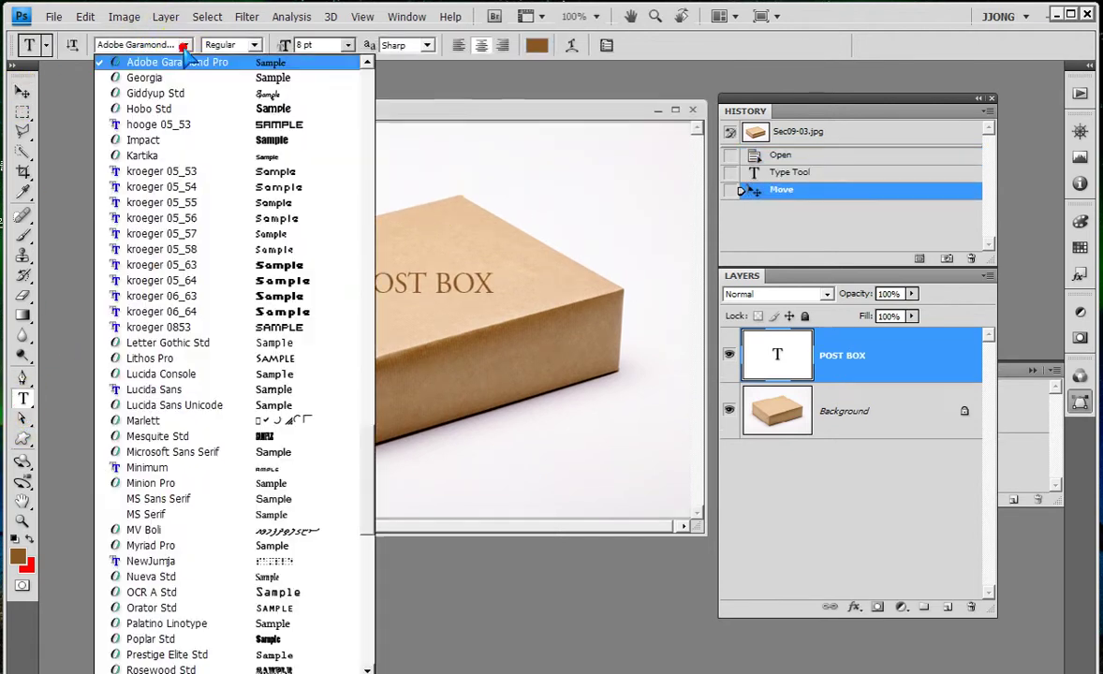
left_click(365, 503)
scroll(280, 135, "up", 2)
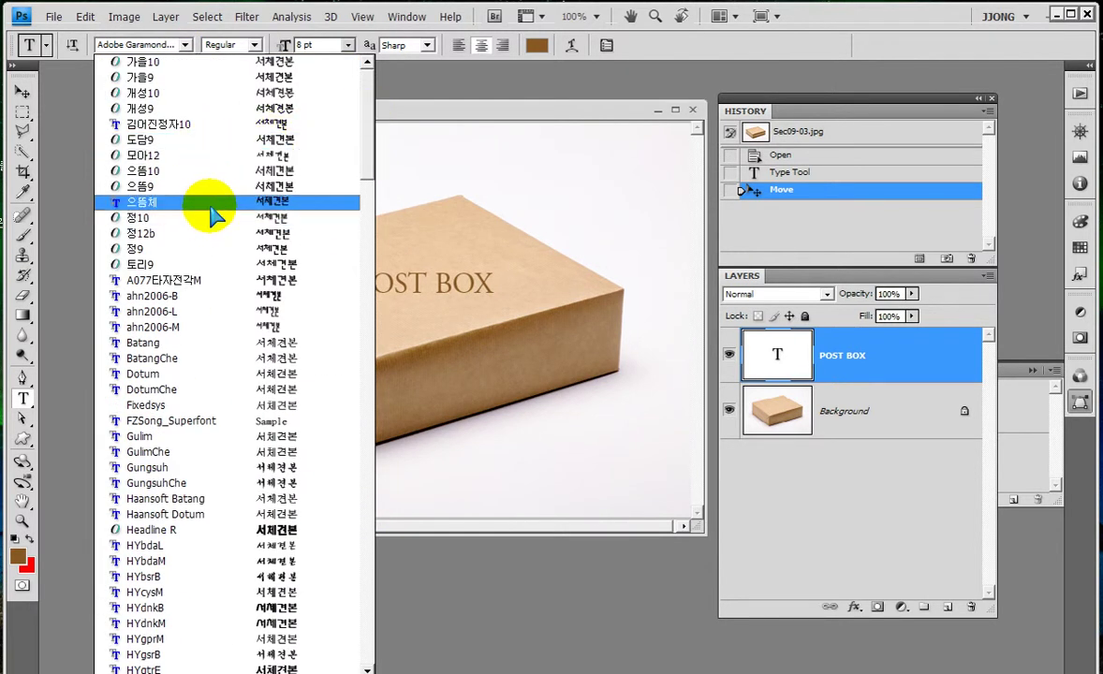
scroll(212, 217, "down", 3)
scroll(211, 217, "down", 4)
scroll(211, 217, "down", 6)
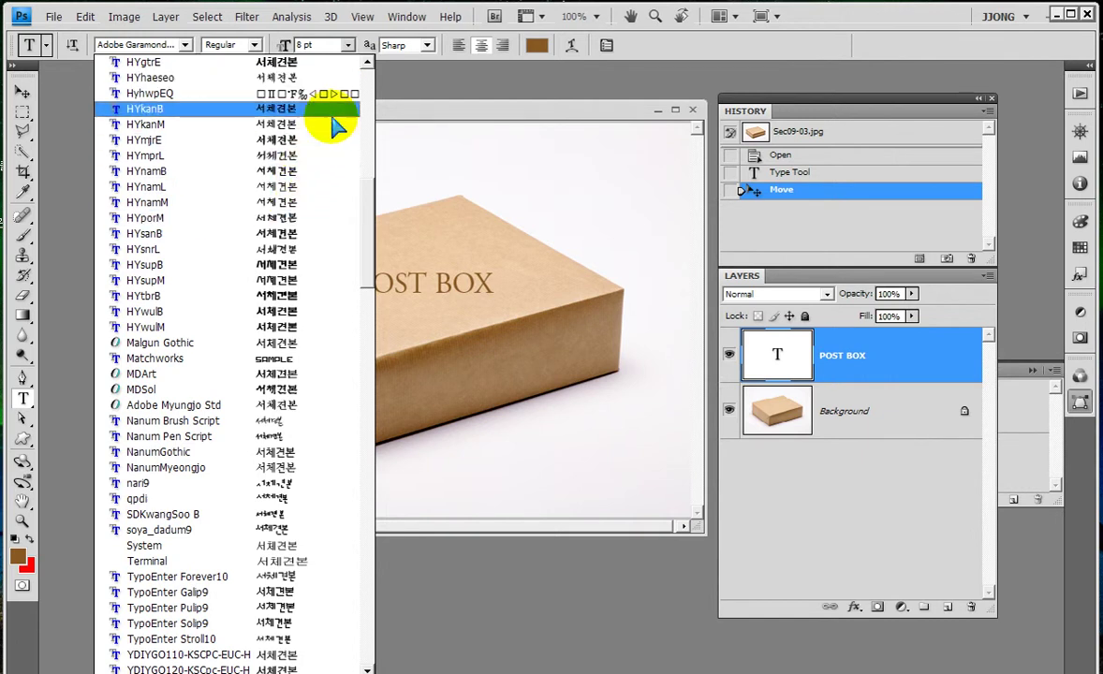
mouse_move(371, 225)
left_mouse_down()
mouse_move(370, 286)
mouse_move(369, 258)
left_mouse_up()
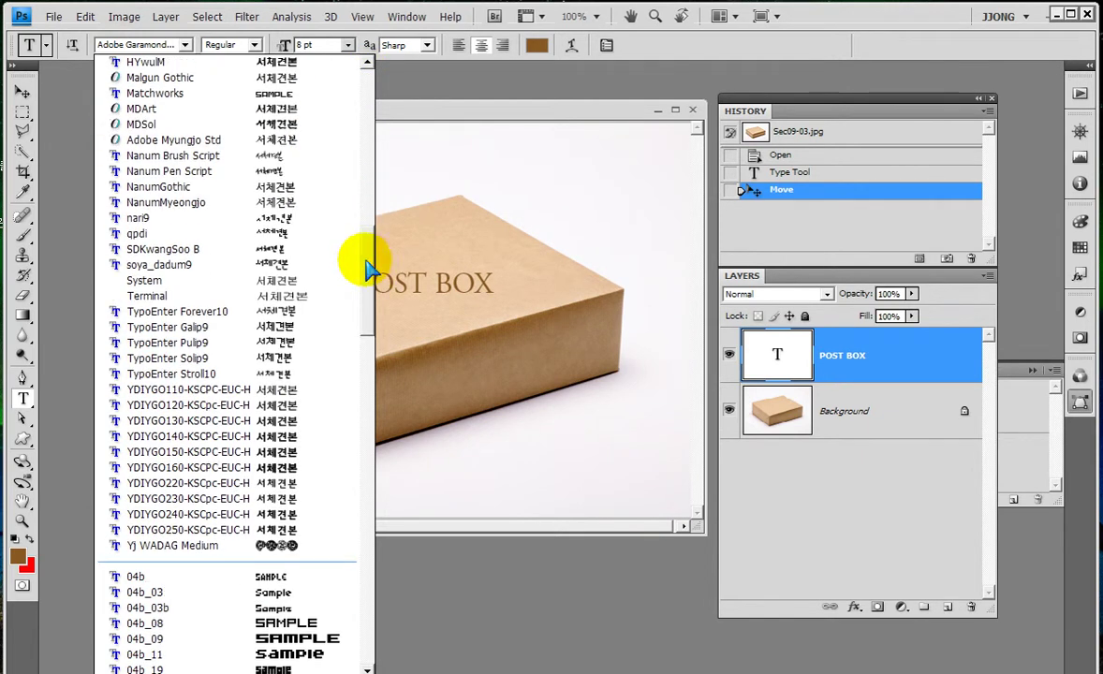
left_click(282, 421)
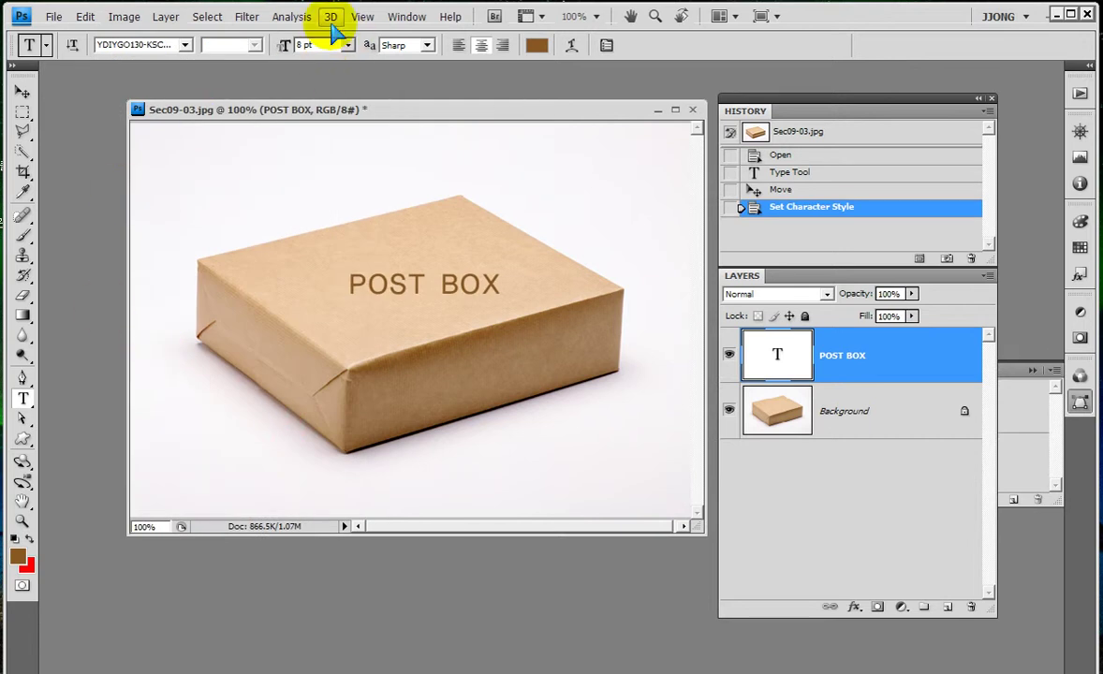
- Set the POST BOX title font to Arial Black
left_click(185, 44)
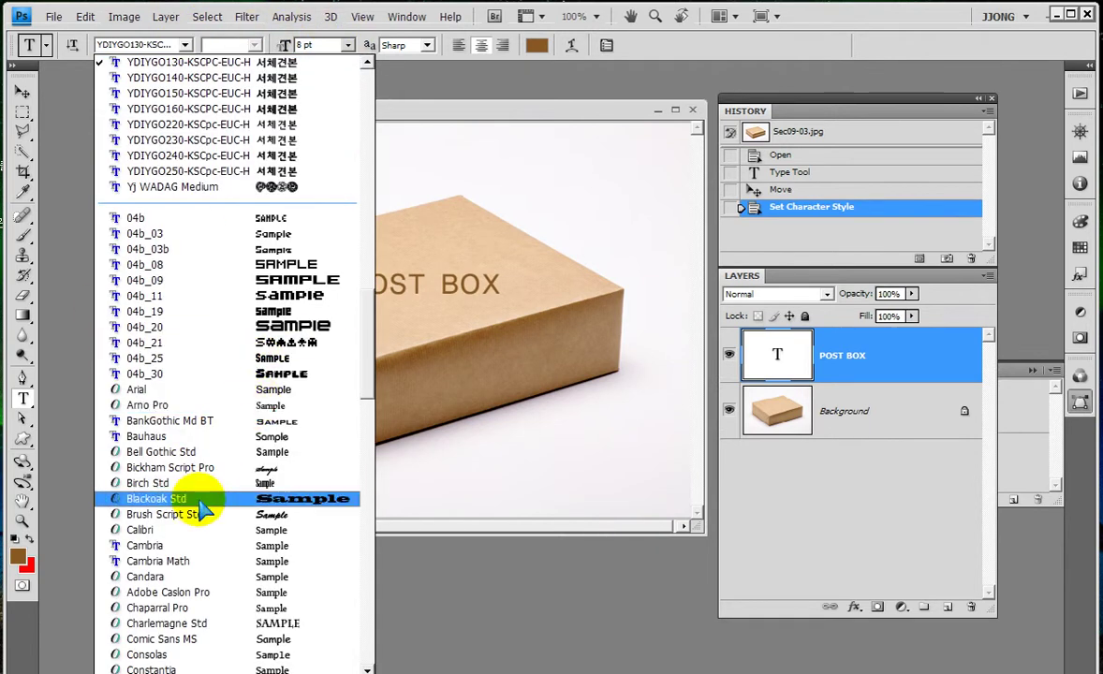
left_click(184, 388)
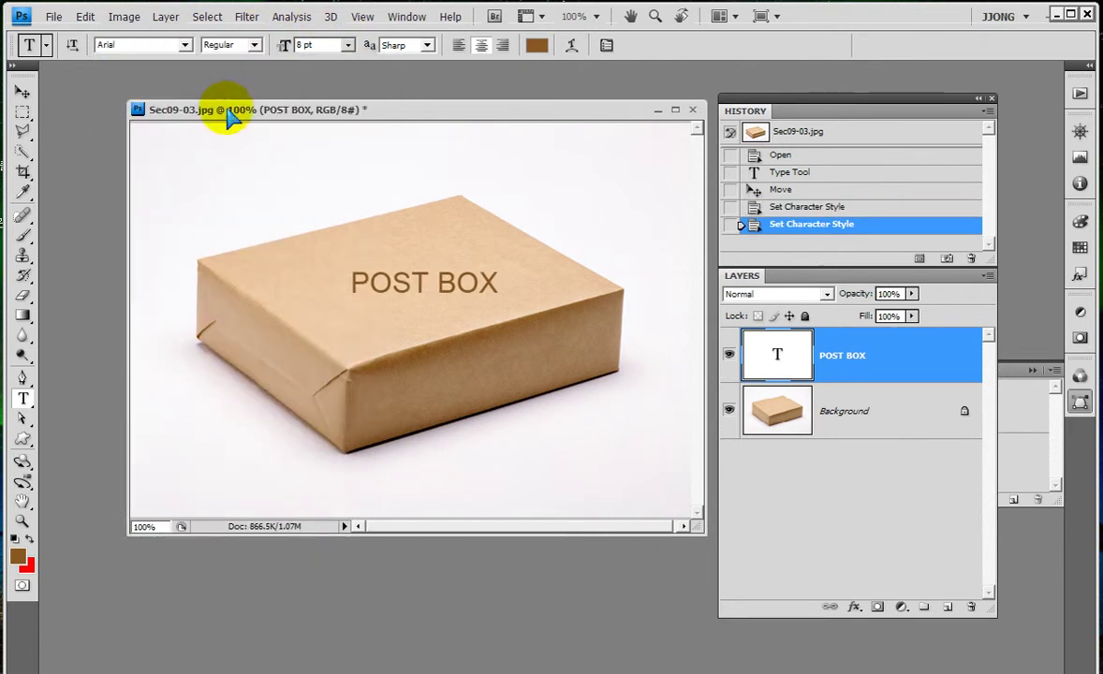
left_click(253, 44)
left_click(241, 127)
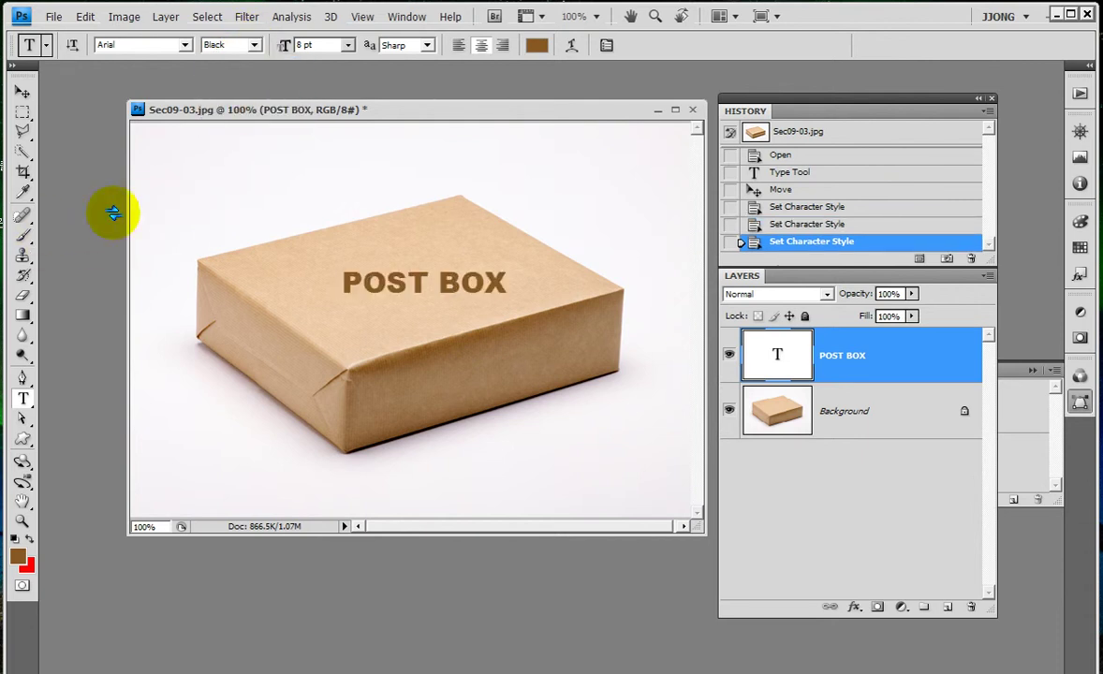
key("ctrl+t")
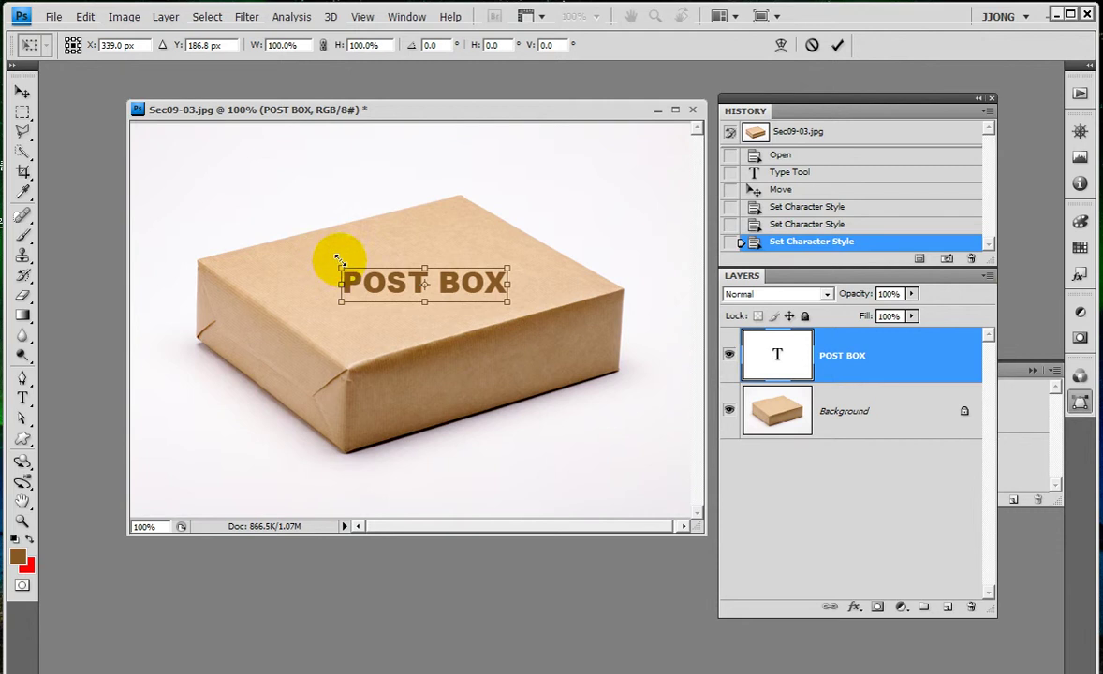
- Enlarge the POST BOX title to about 128% and zoom the view to 200%
left_click_drag(339, 266, 296, 260)
key("Return")
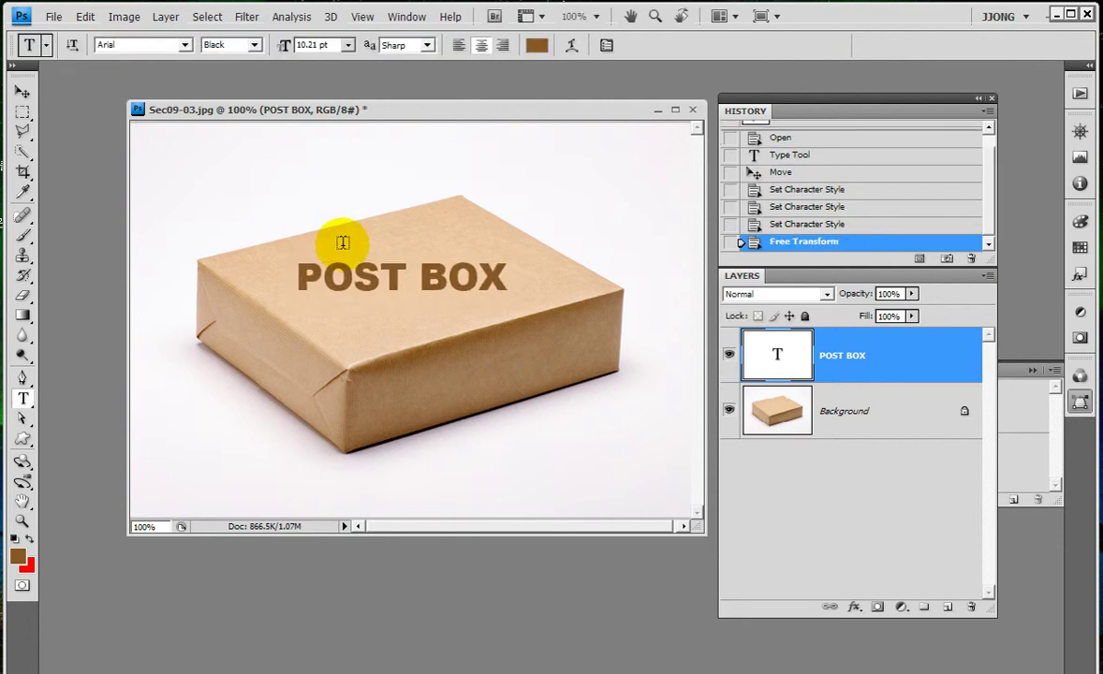
key("ctrl+plus")
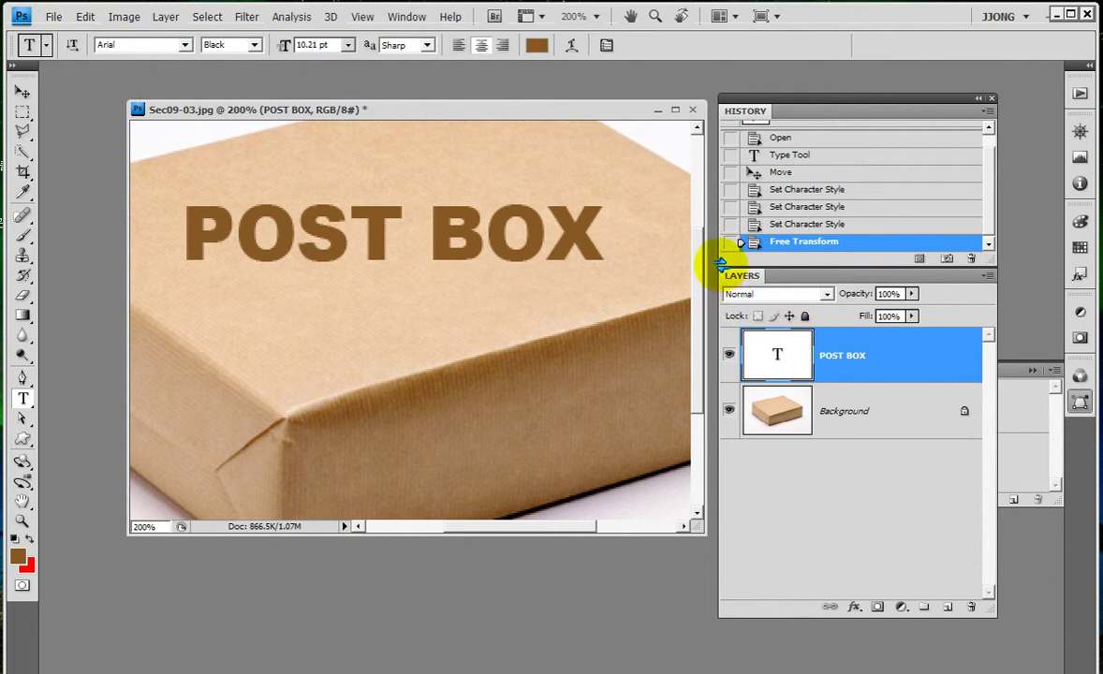
- Rearrange the panels and document window, then pan to show the whole box top
left_click(1032, 371)
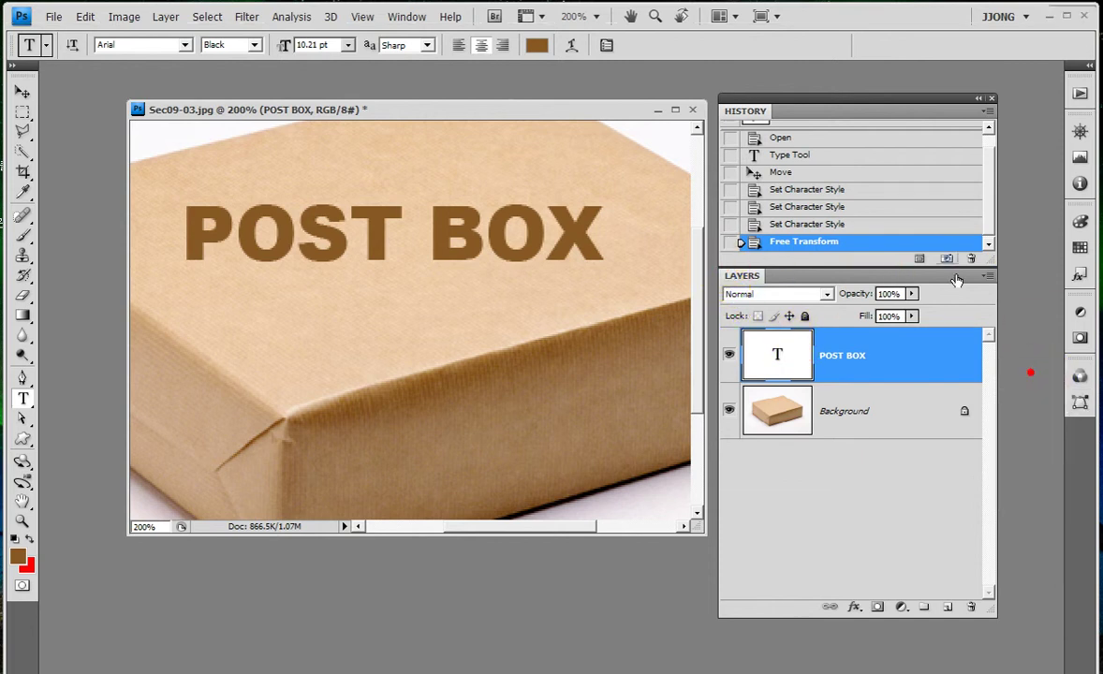
left_click_drag(714, 260, 790, 259)
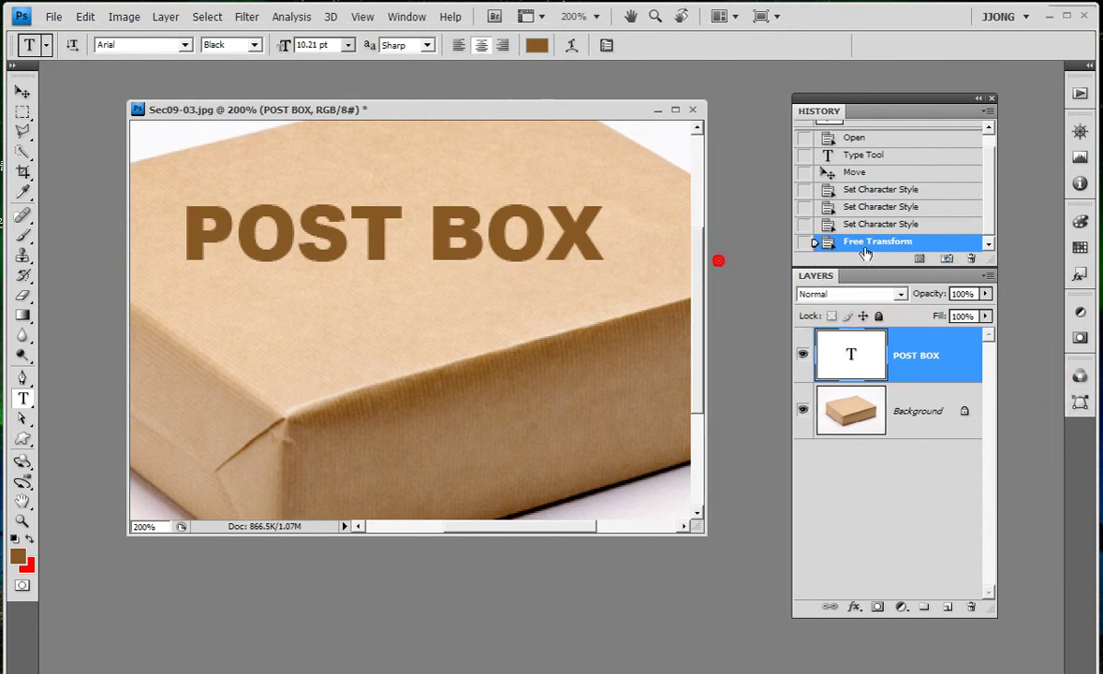
left_click_drag(583, 122, 519, 97)
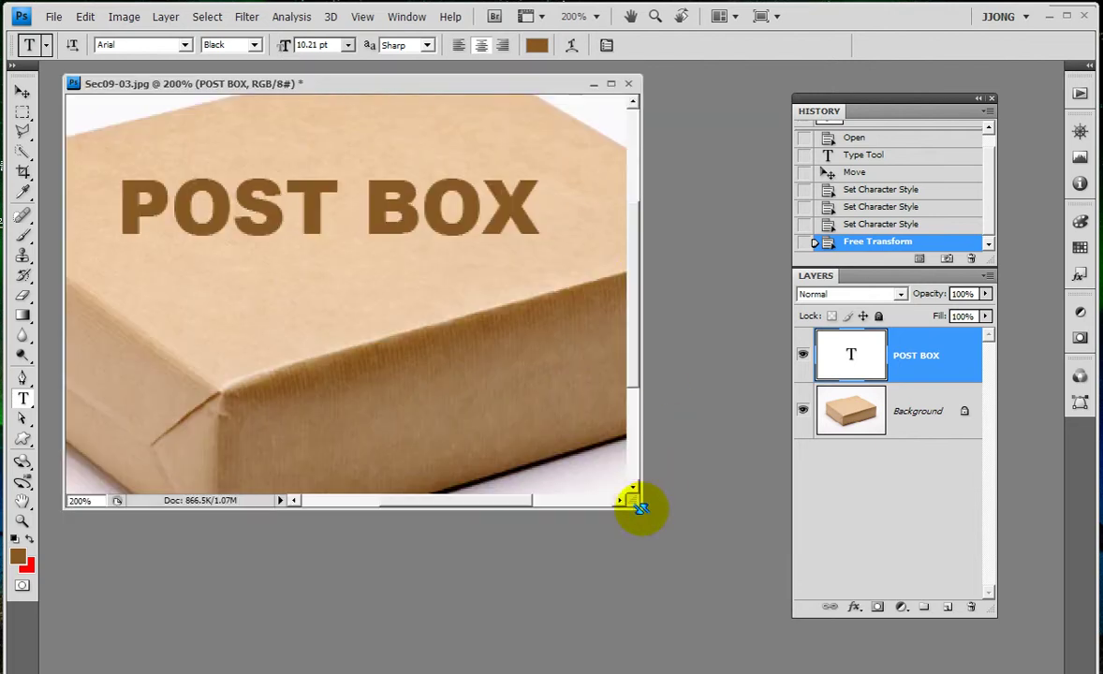
left_click_drag(639, 509, 794, 635)
left_click(22, 501)
mouse_move(225, 295)
left_mouse_down()
mouse_move(297, 339)
mouse_move(321, 369)
left_mouse_up()
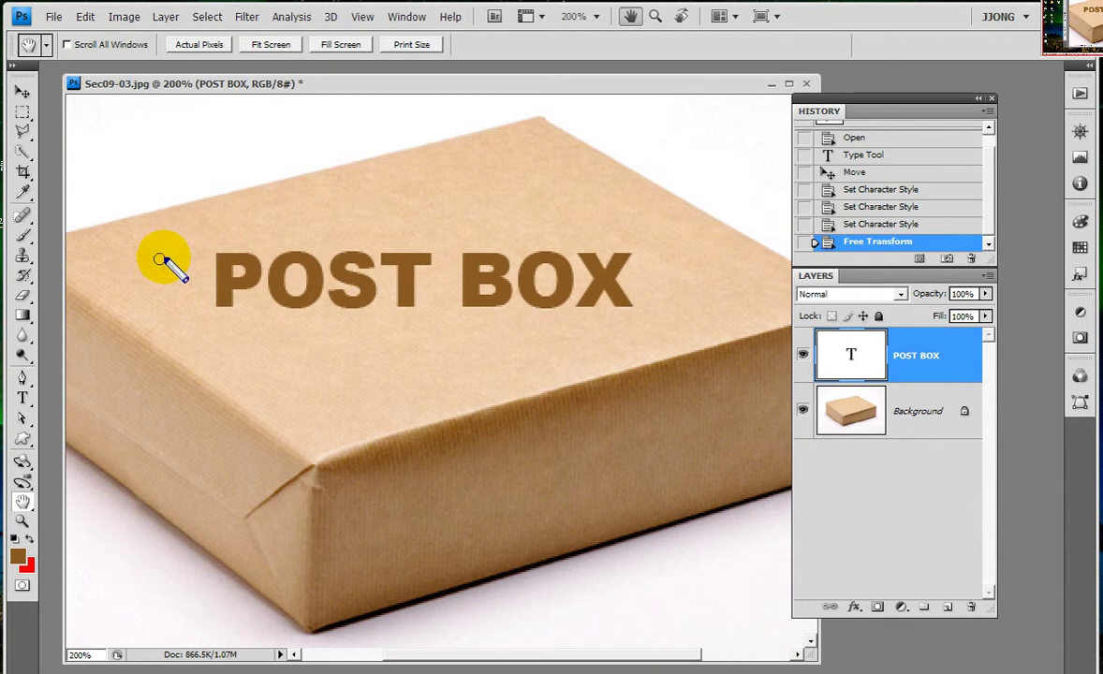
mouse_move(162, 247)
left_mouse_down()
mouse_move(524, 146)
mouse_move(613, 199)
left_mouse_up()
mouse_move(492, 266)
left_mouse_down()
mouse_move(212, 332)
mouse_move(225, 328)
mouse_move(123, 258)
mouse_move(163, 241)
left_mouse_up()
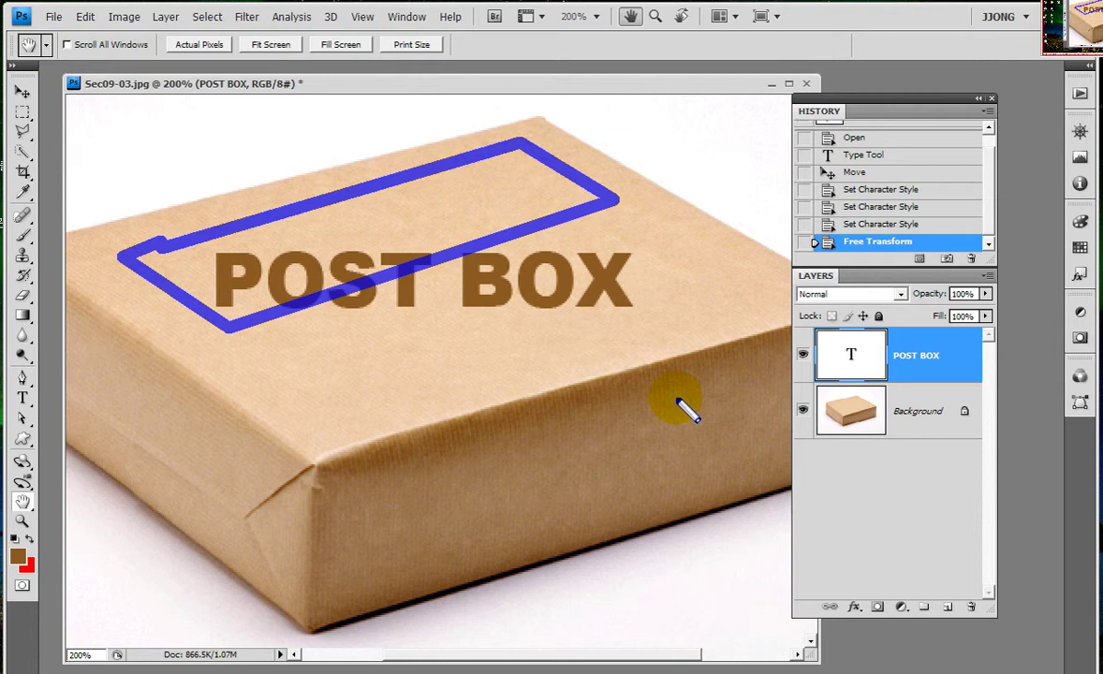
- Convert the POST BOX text to a shape and put it in Distort transform mode
right_click(956, 367)
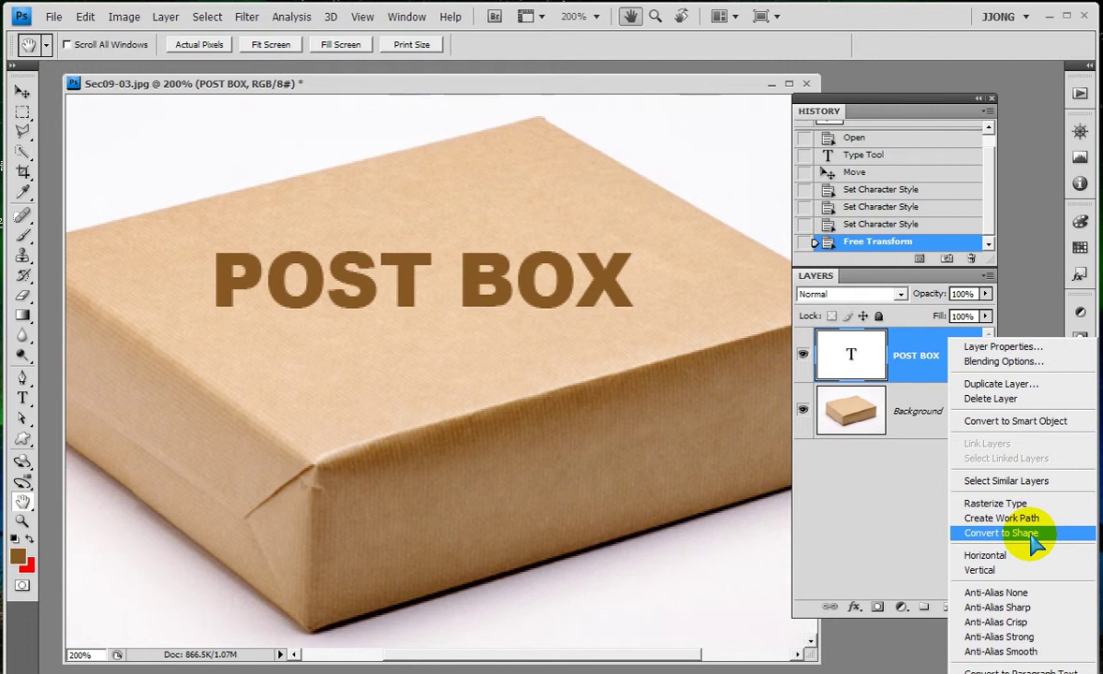
left_click(1034, 536)
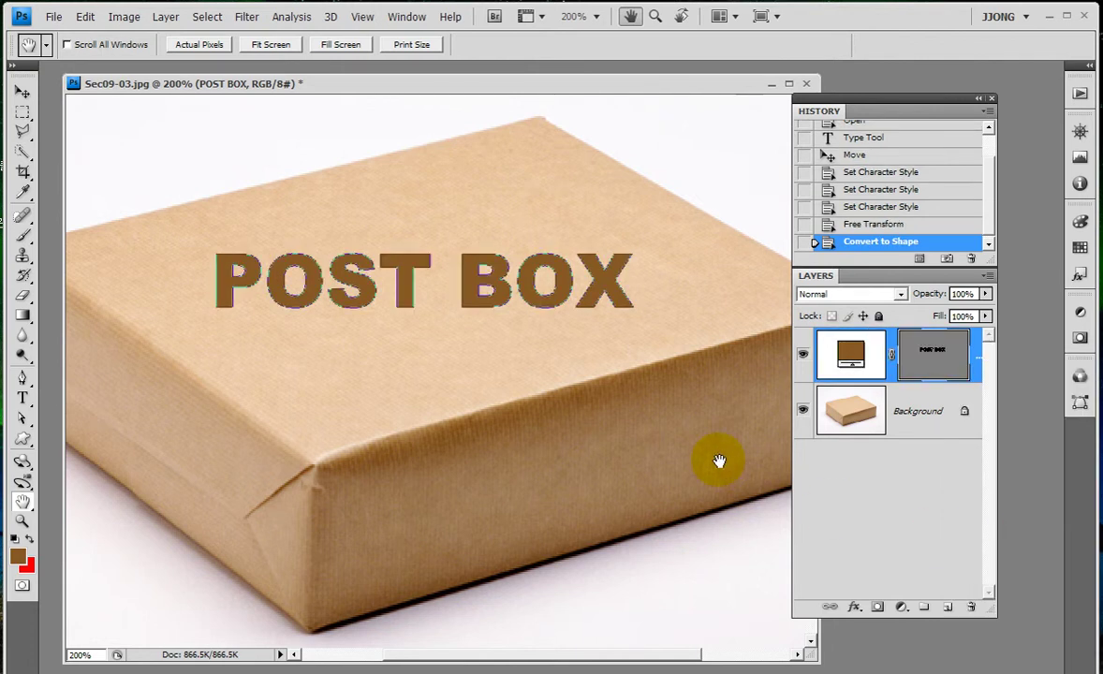
key("ctrl+t")
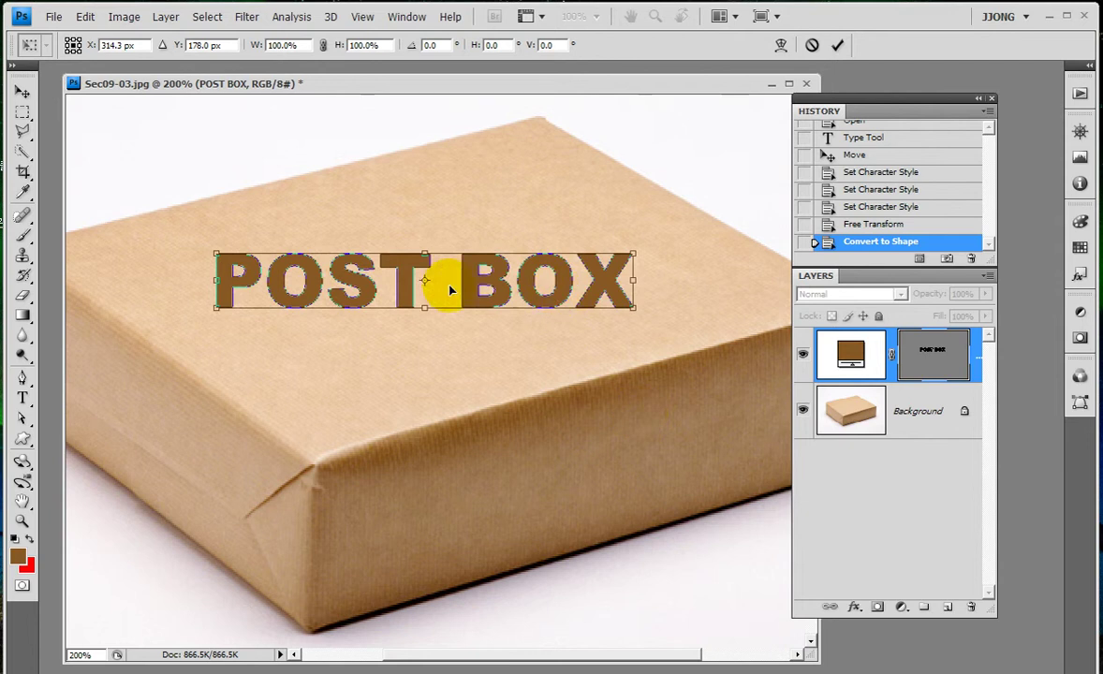
right_click(468, 285)
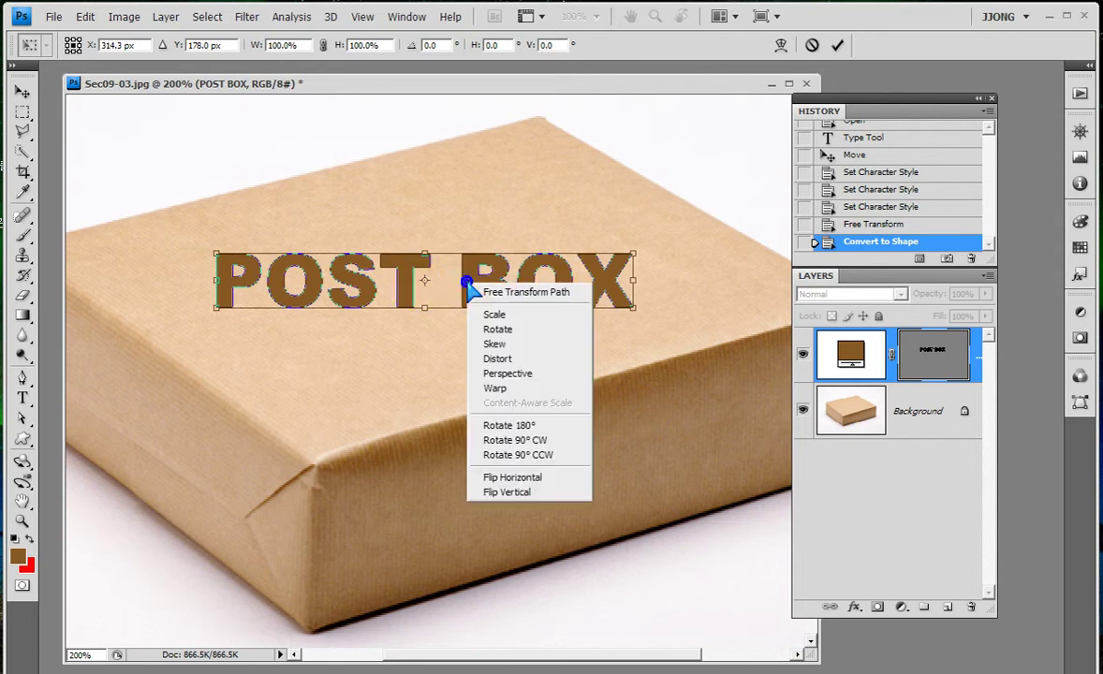
left_click(541, 363)
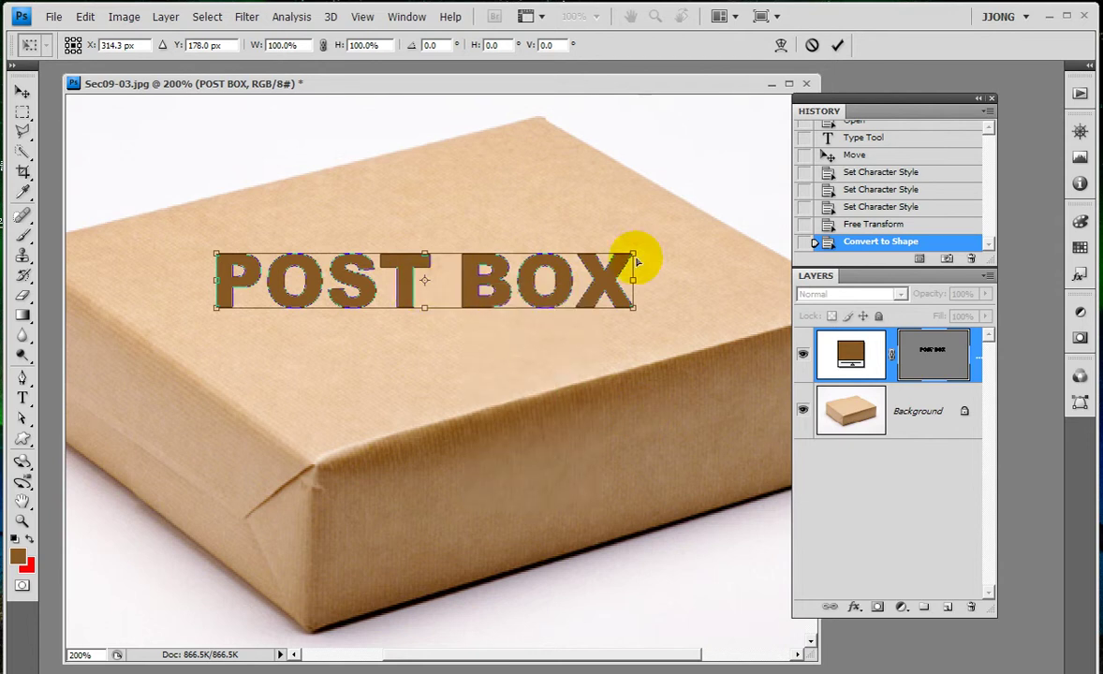
- Drag the lettering's corners to follow the box top's perspective and apply the distortion
mouse_move(634, 278)
left_mouse_down()
mouse_move(598, 200)
mouse_move(529, 168)
left_mouse_up()
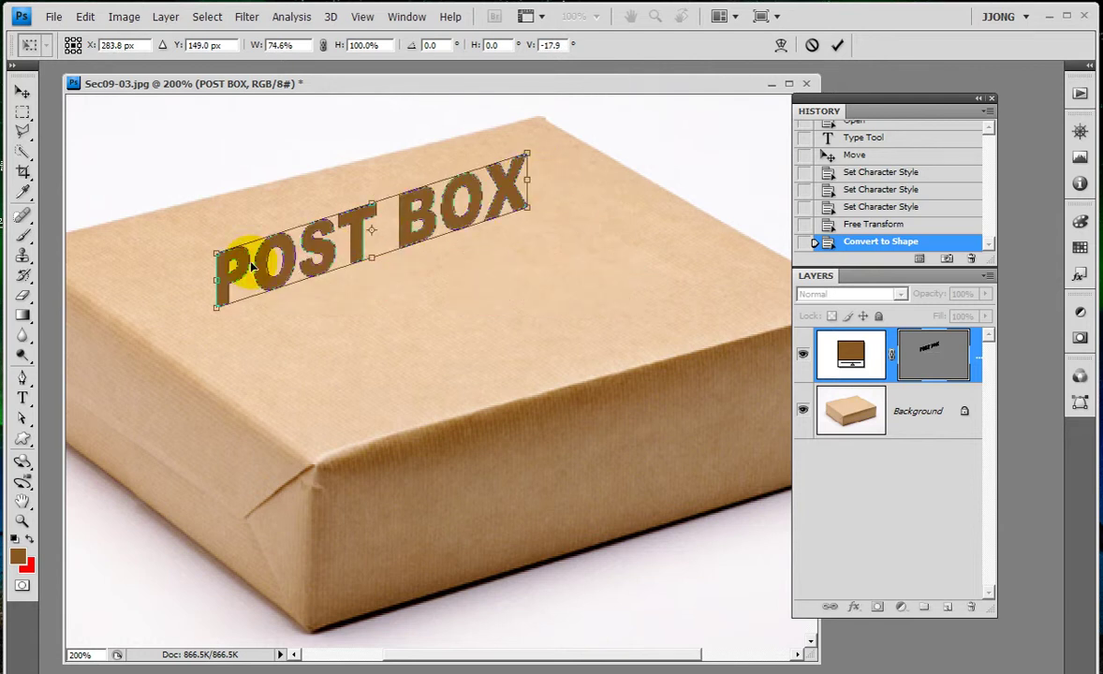
left_click_drag(372, 204, 320, 216)
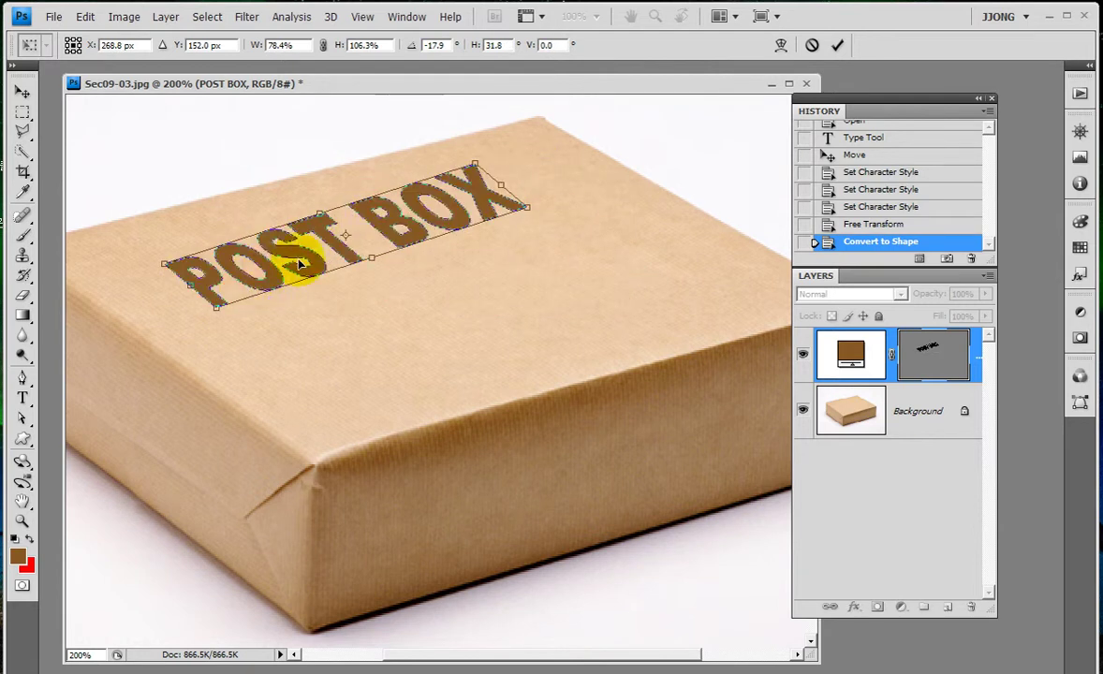
left_click_drag(501, 190, 564, 177)
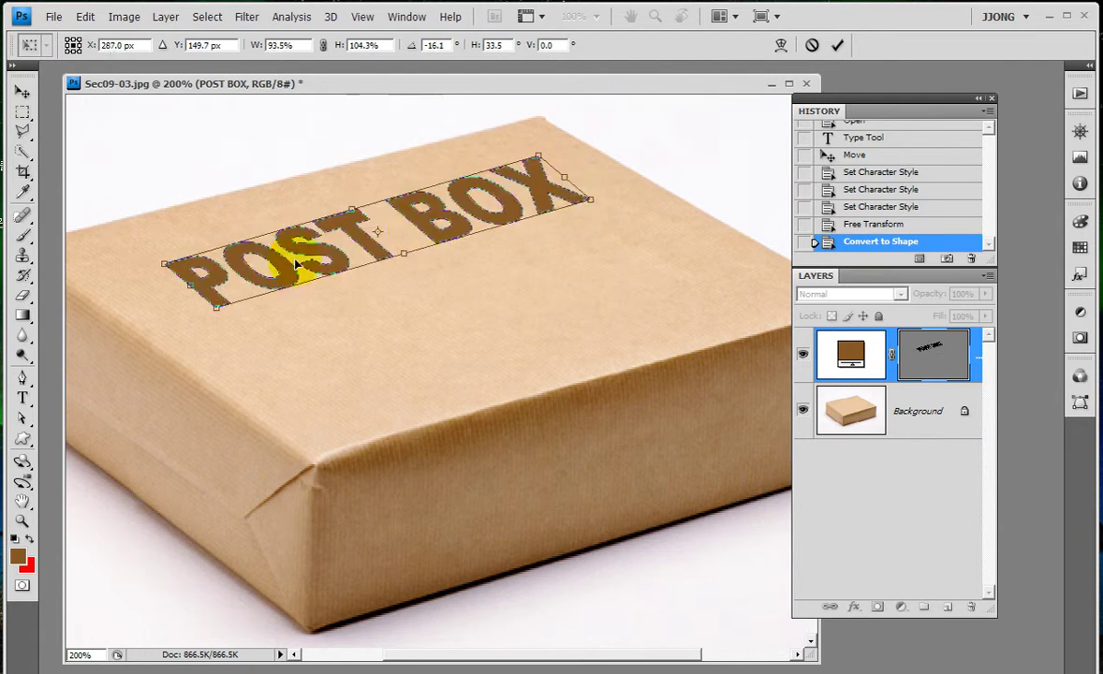
left_click_drag(197, 293, 191, 287)
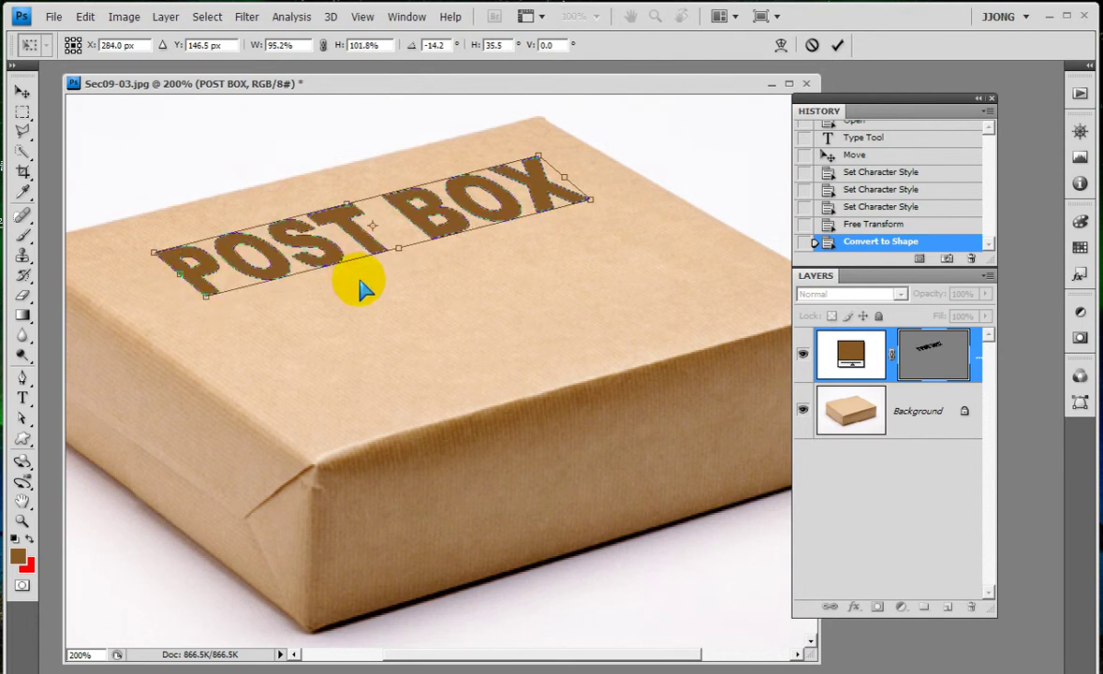
left_click_drag(413, 263, 429, 263)
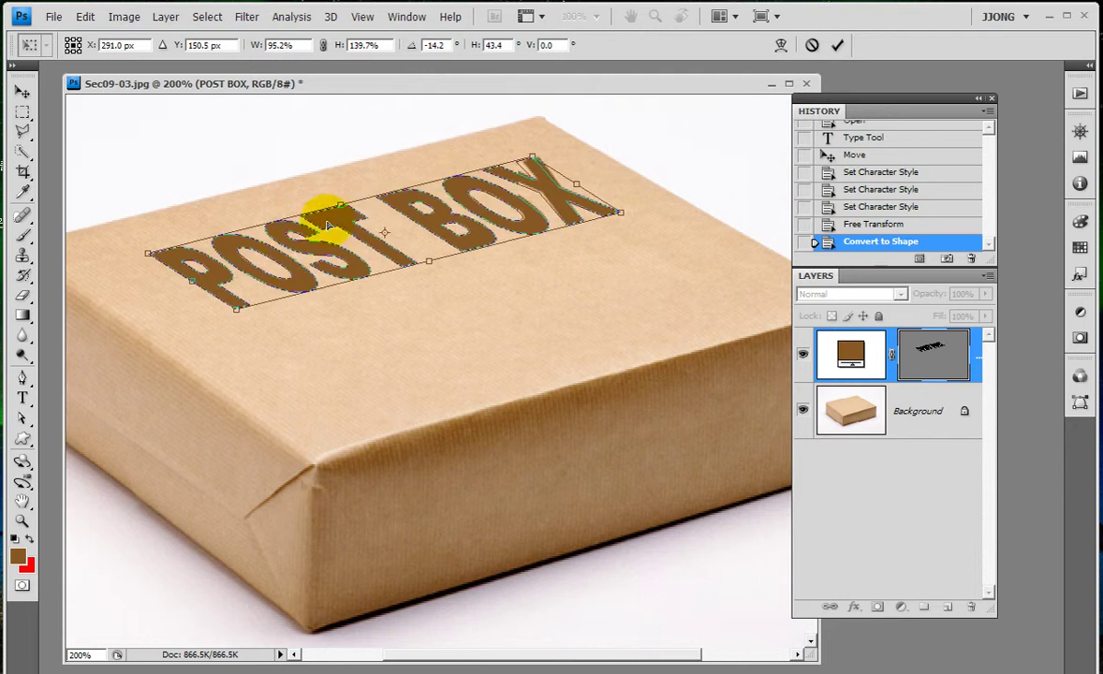
left_click_drag(354, 208, 266, 262)
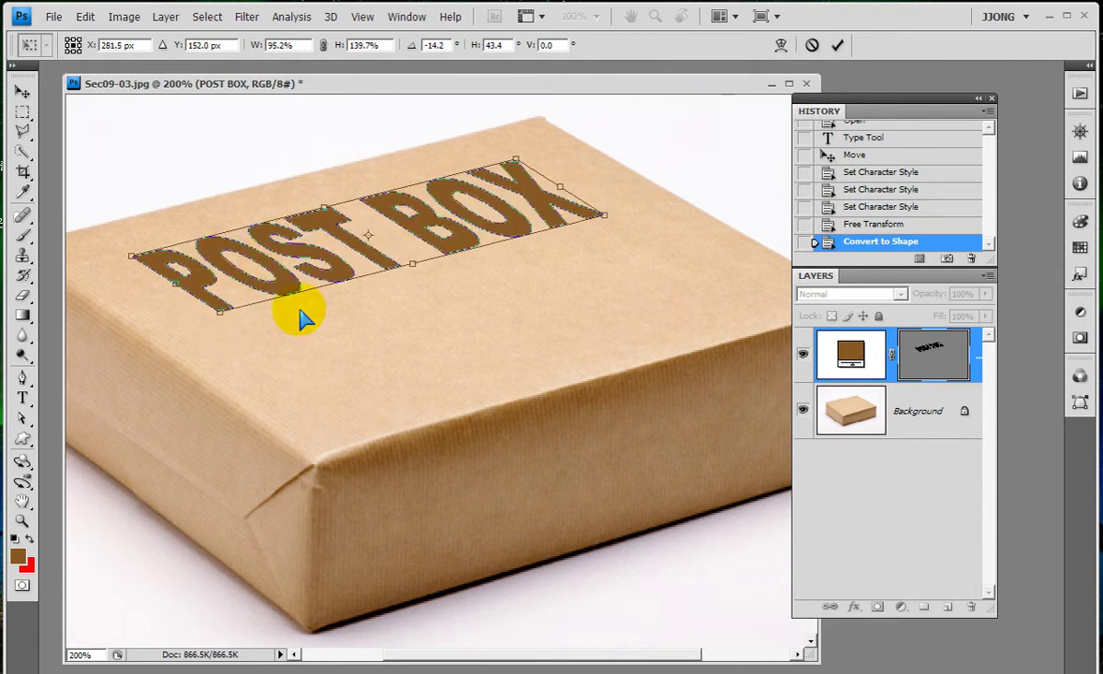
left_click_drag(391, 222, 325, 236)
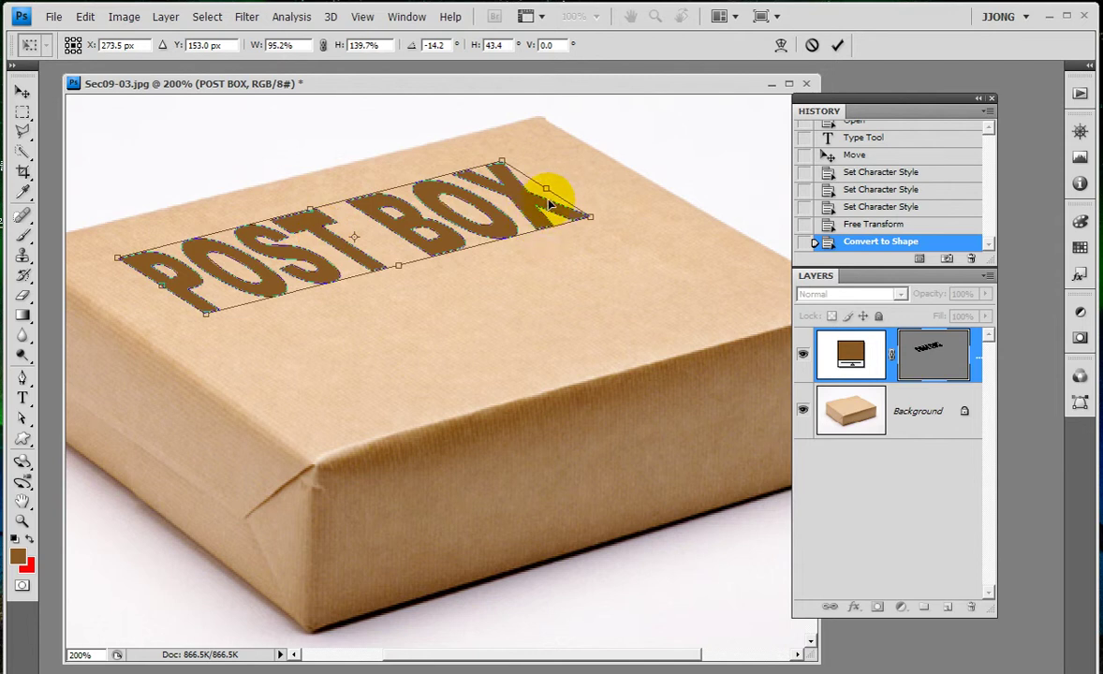
left_click_drag(161, 287, 158, 285)
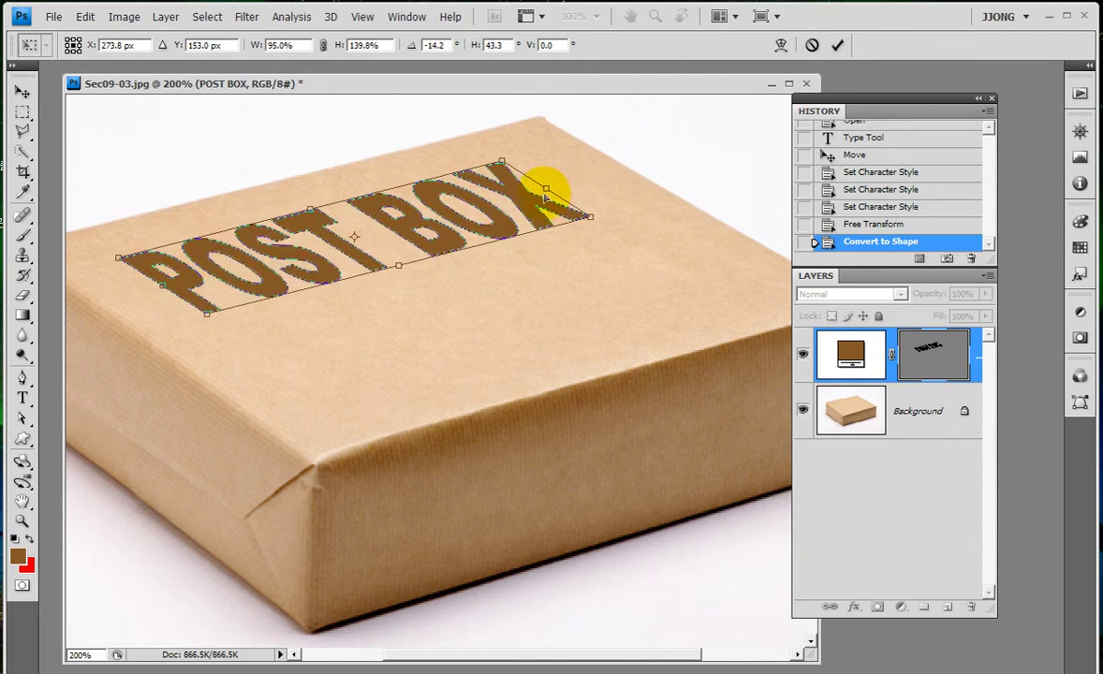
left_click_drag(546, 188, 571, 179)
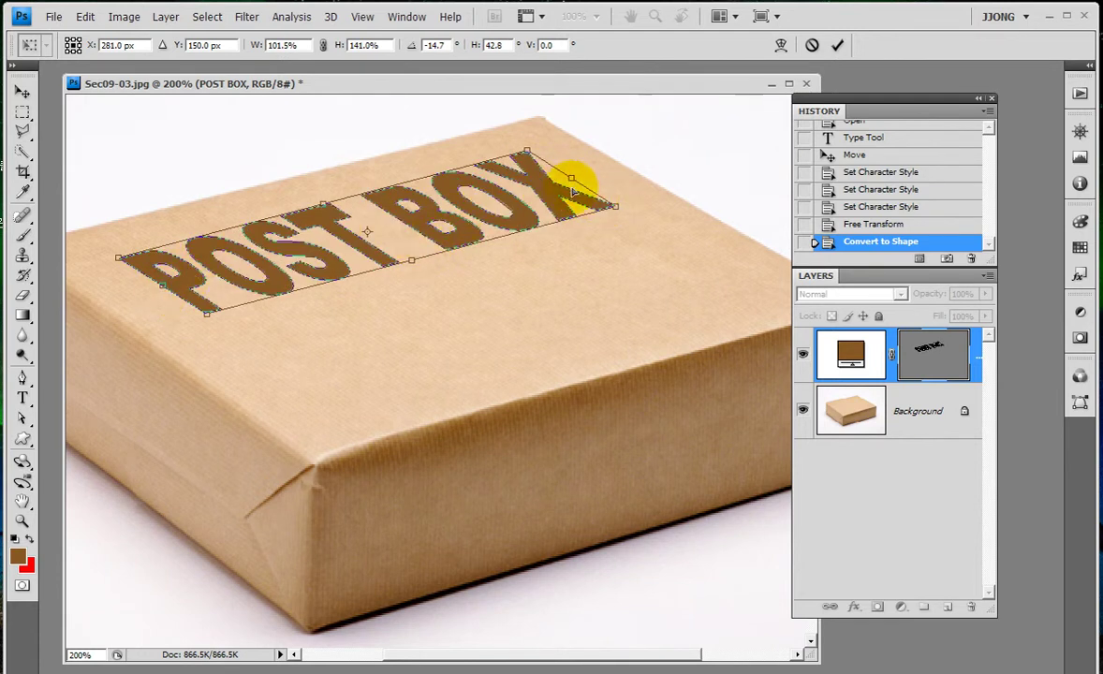
left_click_drag(571, 178, 575, 178)
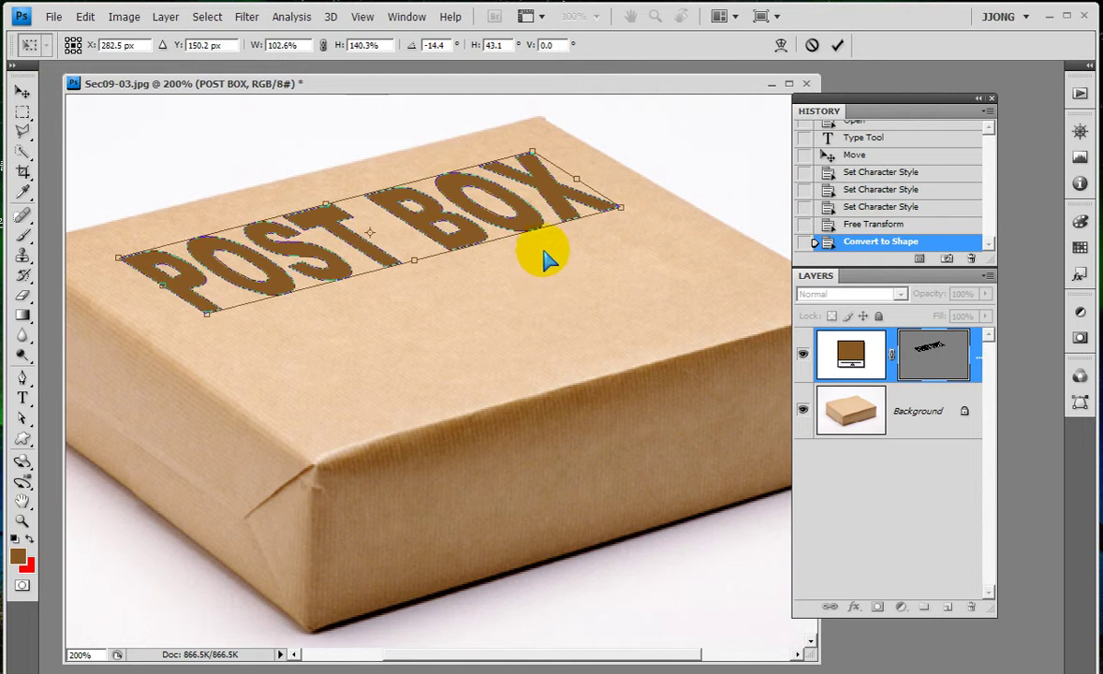
left_click_drag(579, 184, 583, 186)
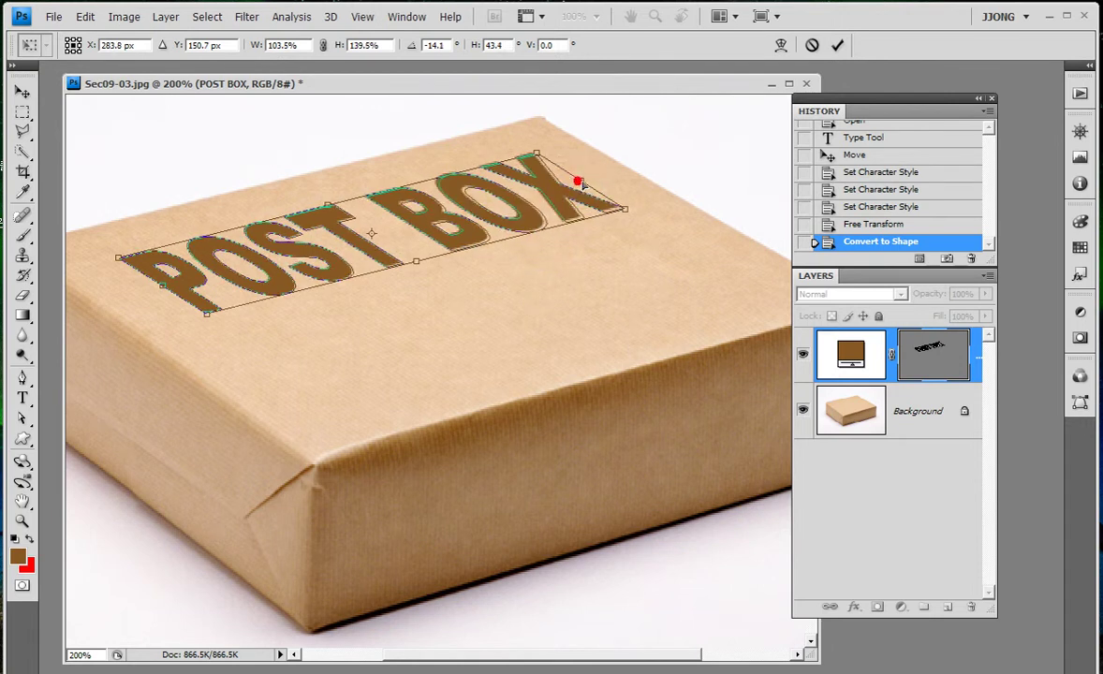
key("Return")
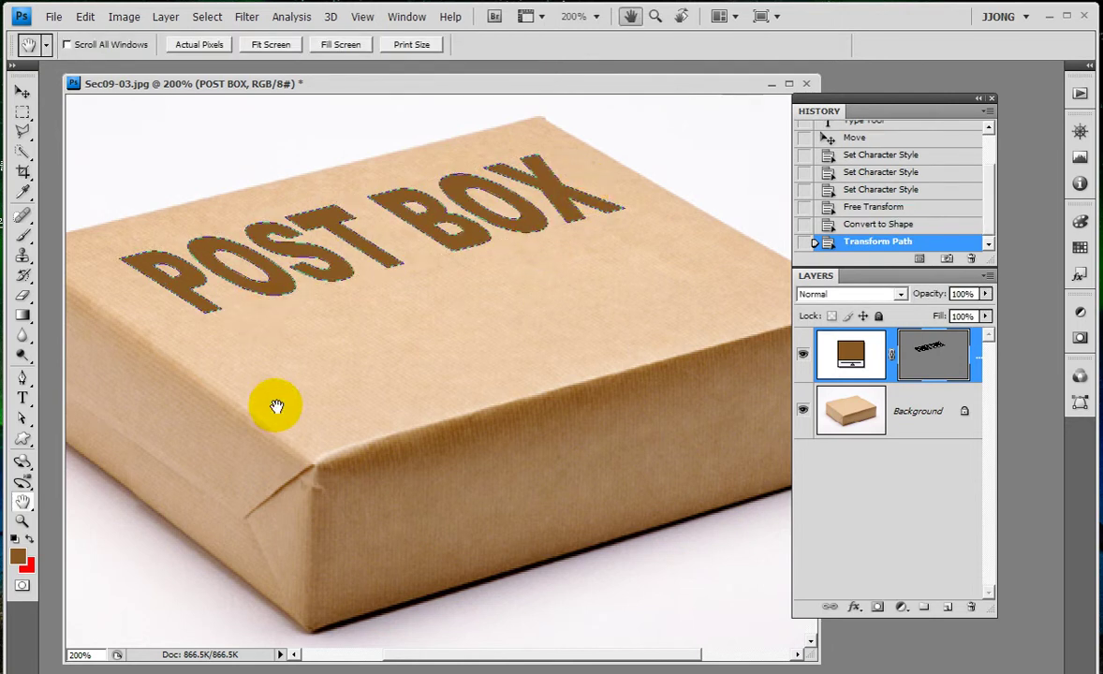
- View the image at 100%, check the lettering's path, and reset colours to black and white
double_click(23, 522)
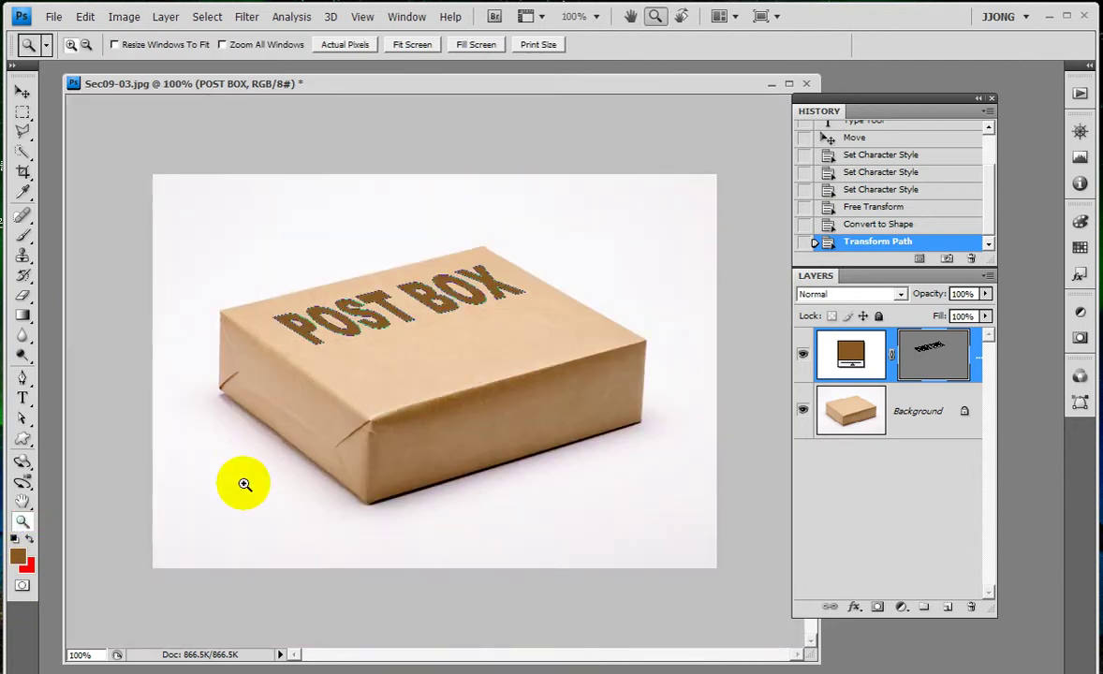
left_click(946, 364)
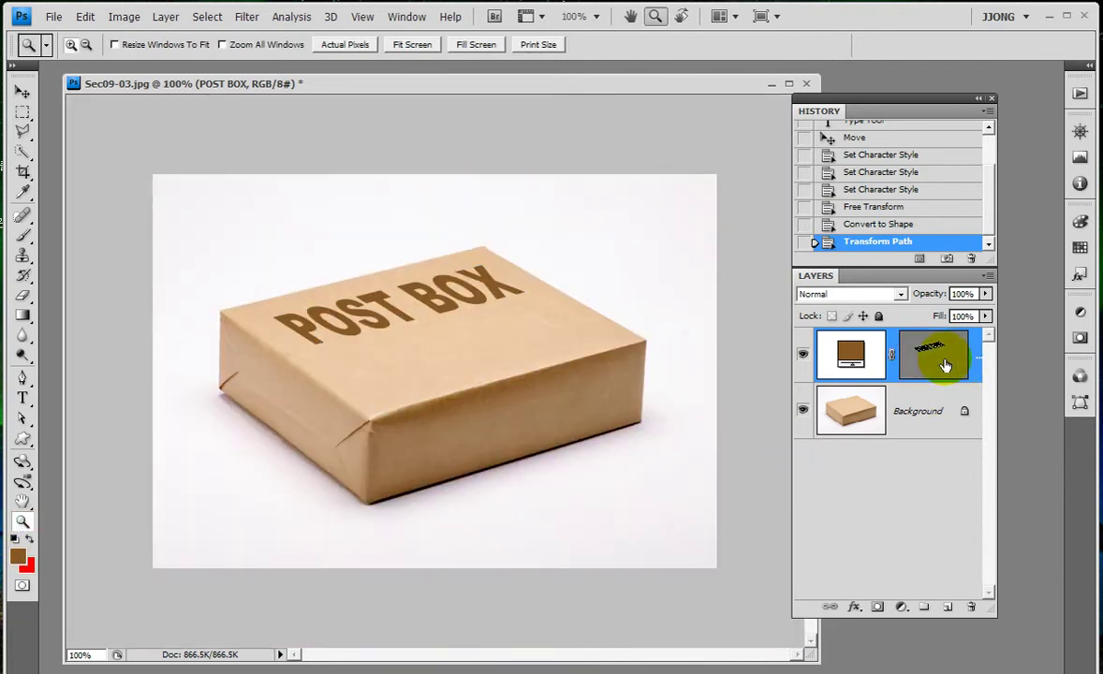
left_click(946, 365)
left_click(946, 364)
left_click_drag(352, 359, 381, 419)
left_click(355, 356)
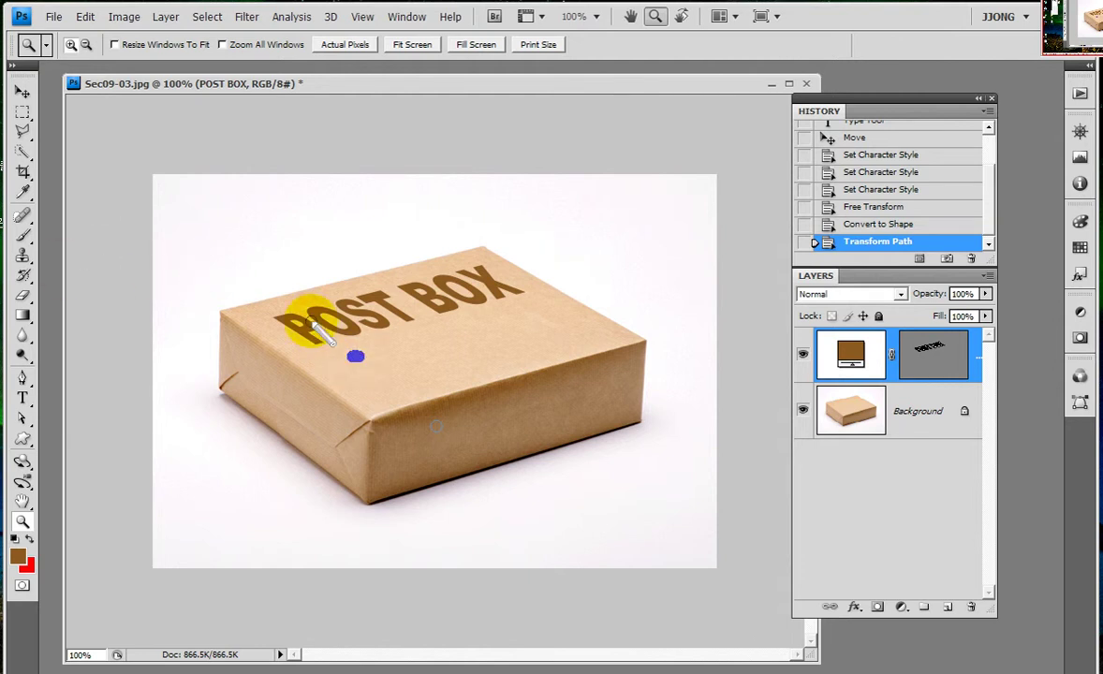
mouse_move(360, 349)
left_mouse_down()
mouse_move(494, 394)
mouse_move(392, 384)
left_mouse_up()
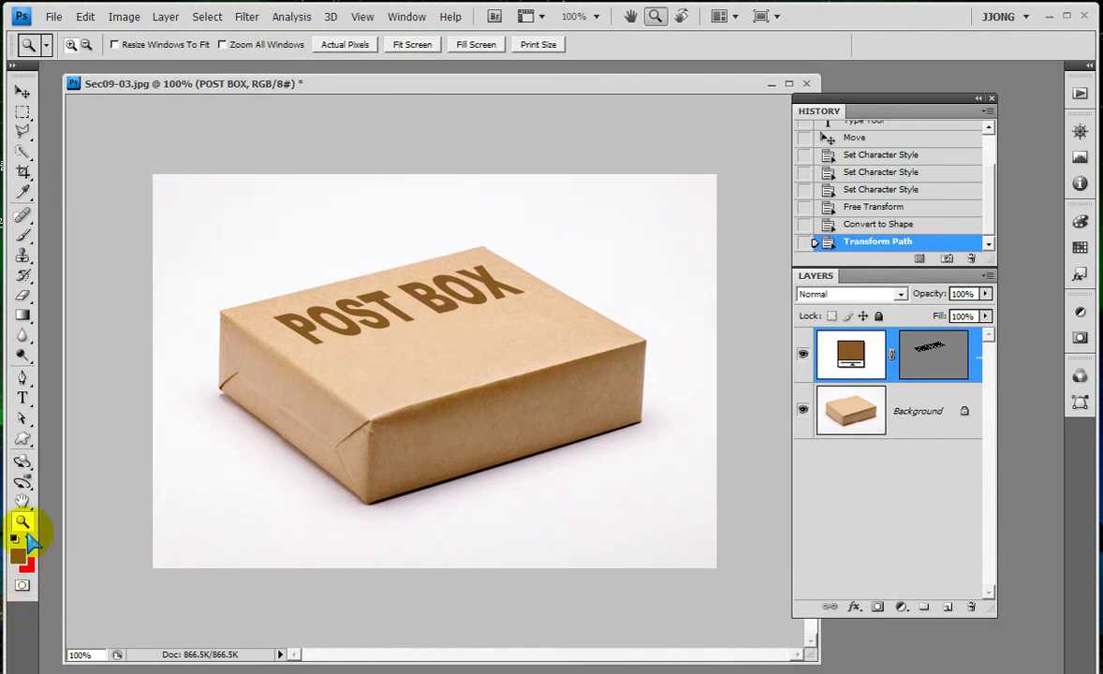
left_click(14, 539)
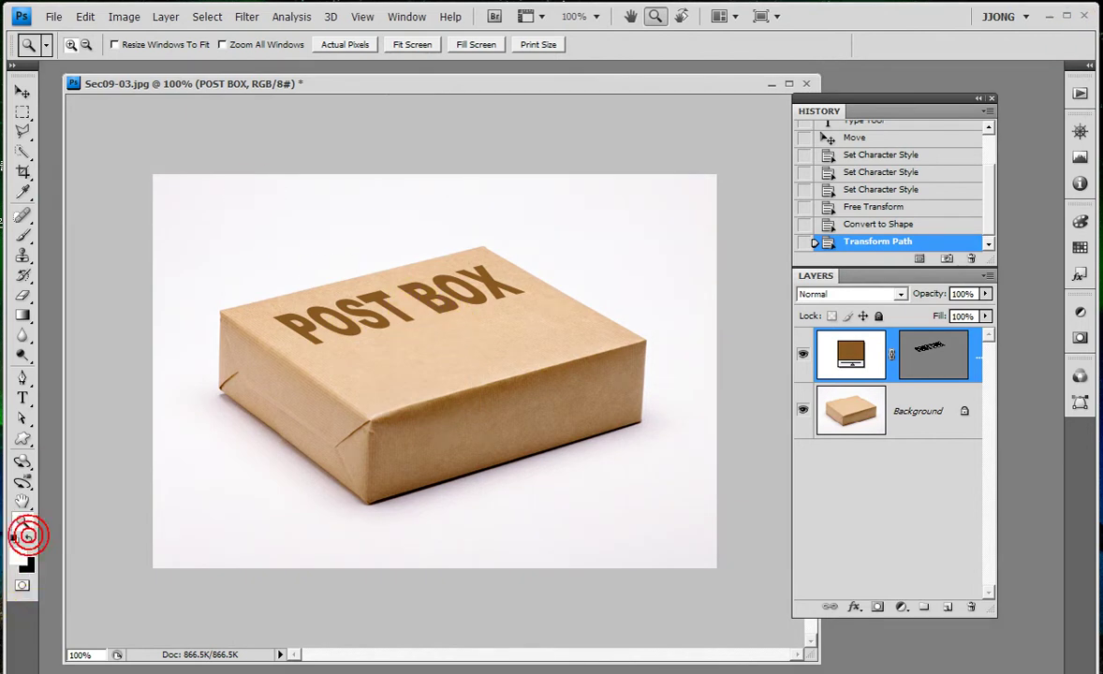
left_click(22, 439)
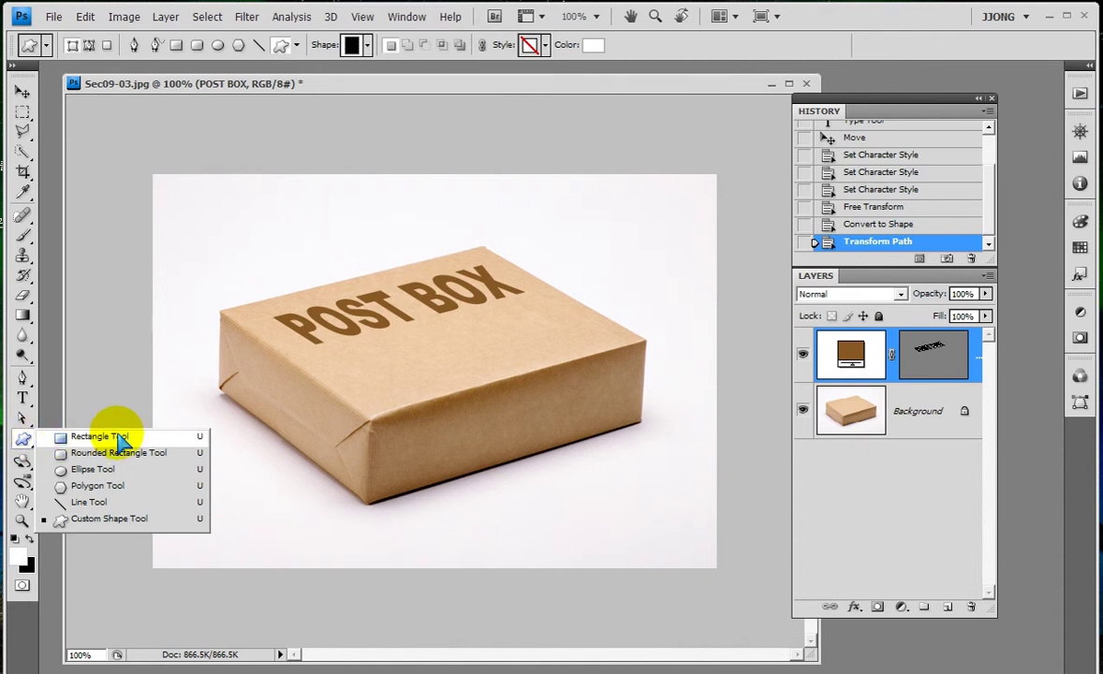
- Draw a white rectangle across the box's front edge, zoom in to check it, then fit the view
left_click(120, 438)
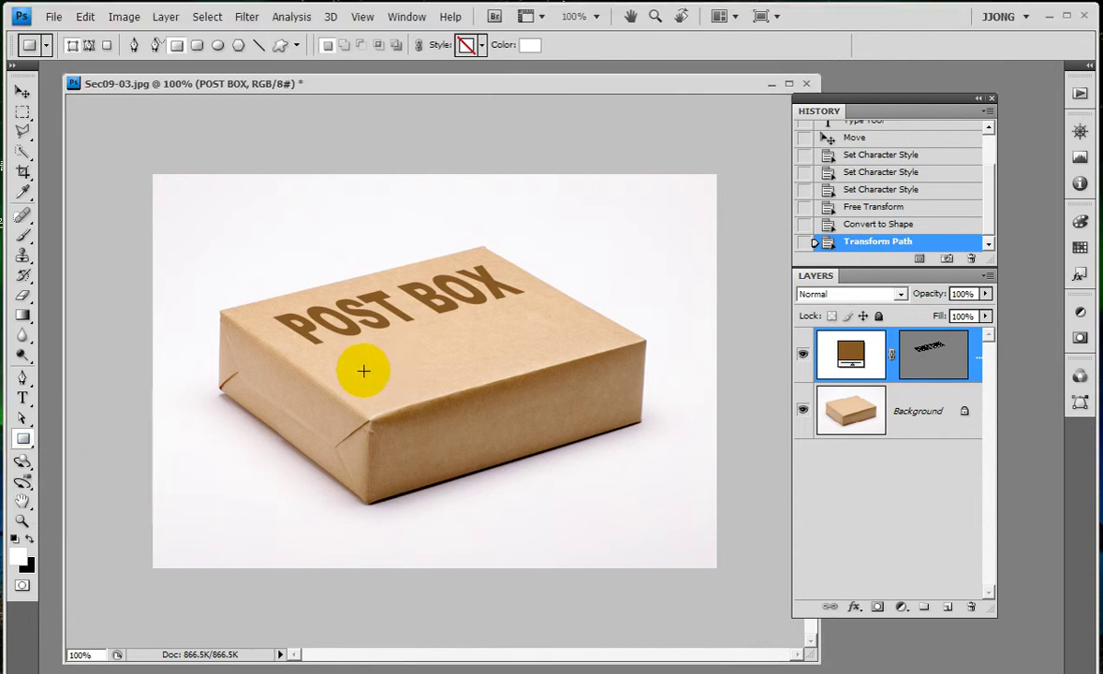
mouse_move(361, 360)
left_mouse_down()
mouse_move(446, 411)
mouse_move(487, 414)
left_mouse_up()
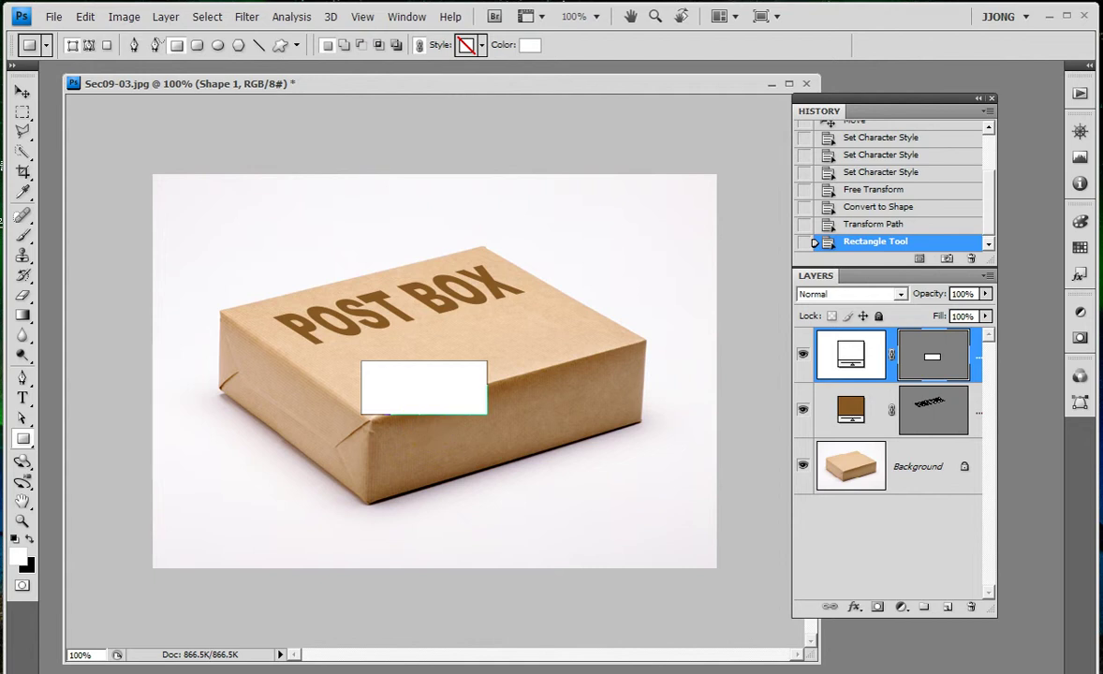
left_click(20, 521)
left_click(319, 326)
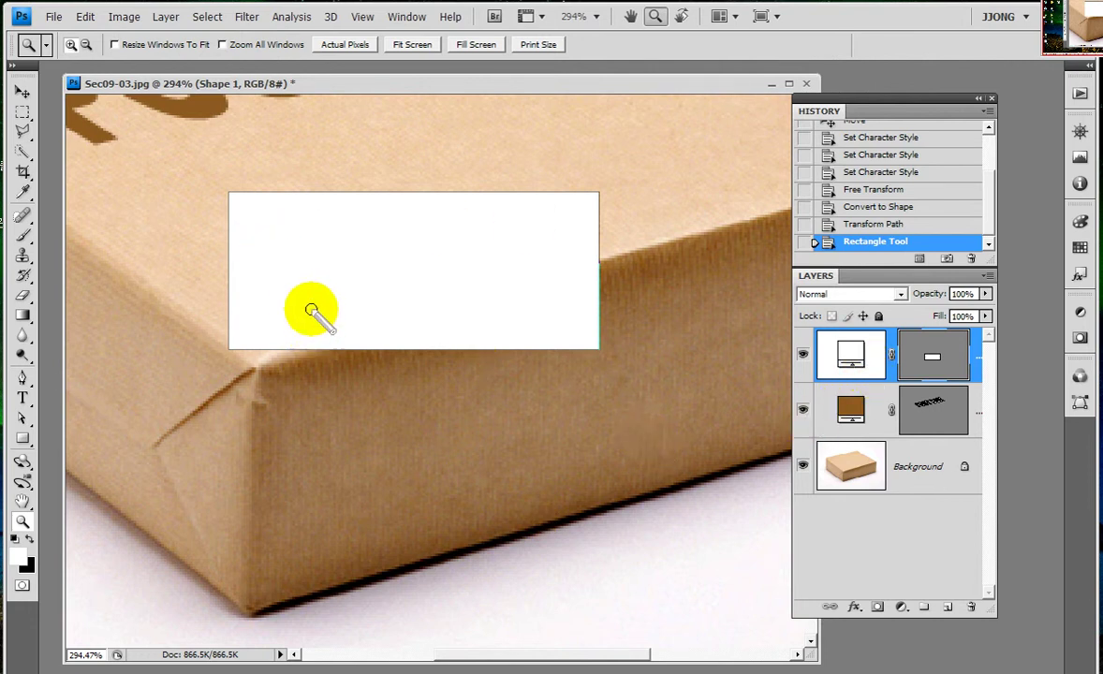
scroll(206, 402, "down", 3)
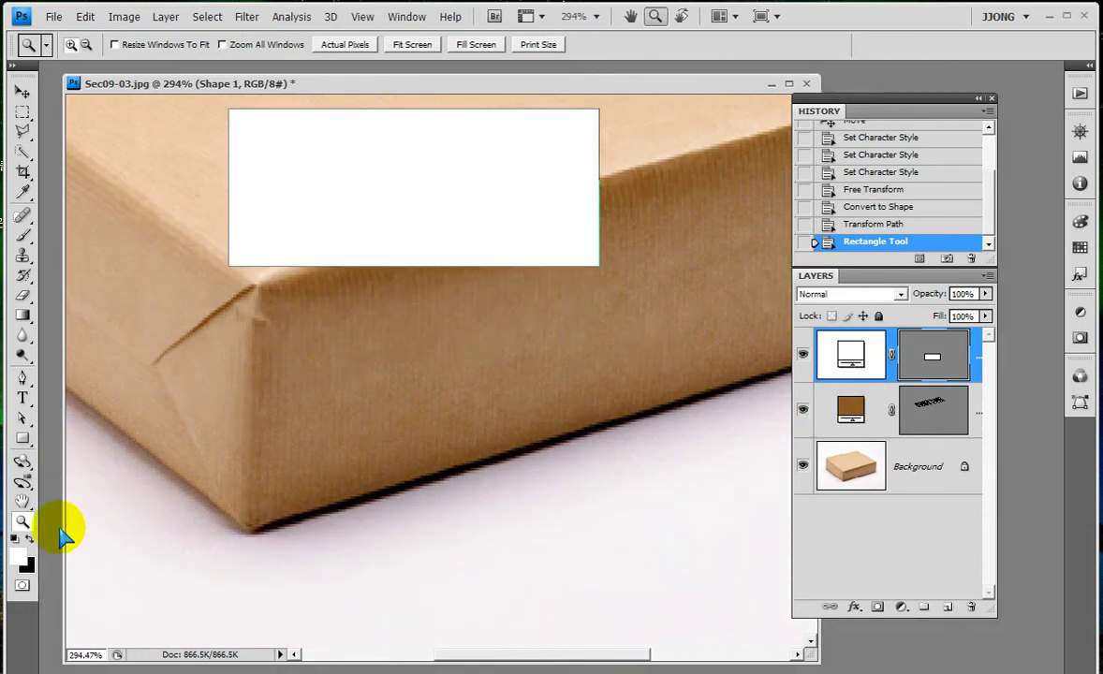
key("ctrl+0")
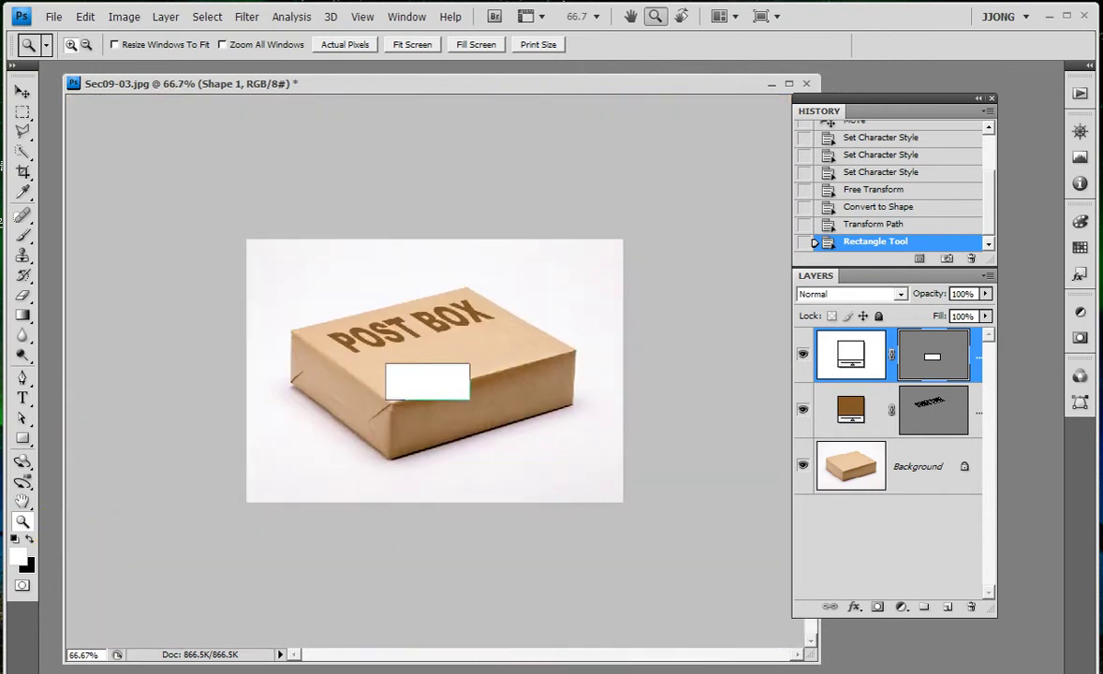
- Create a black 6 pt WWWW placeholder text block on the canvas
left_click(29, 539)
left_click(23, 398)
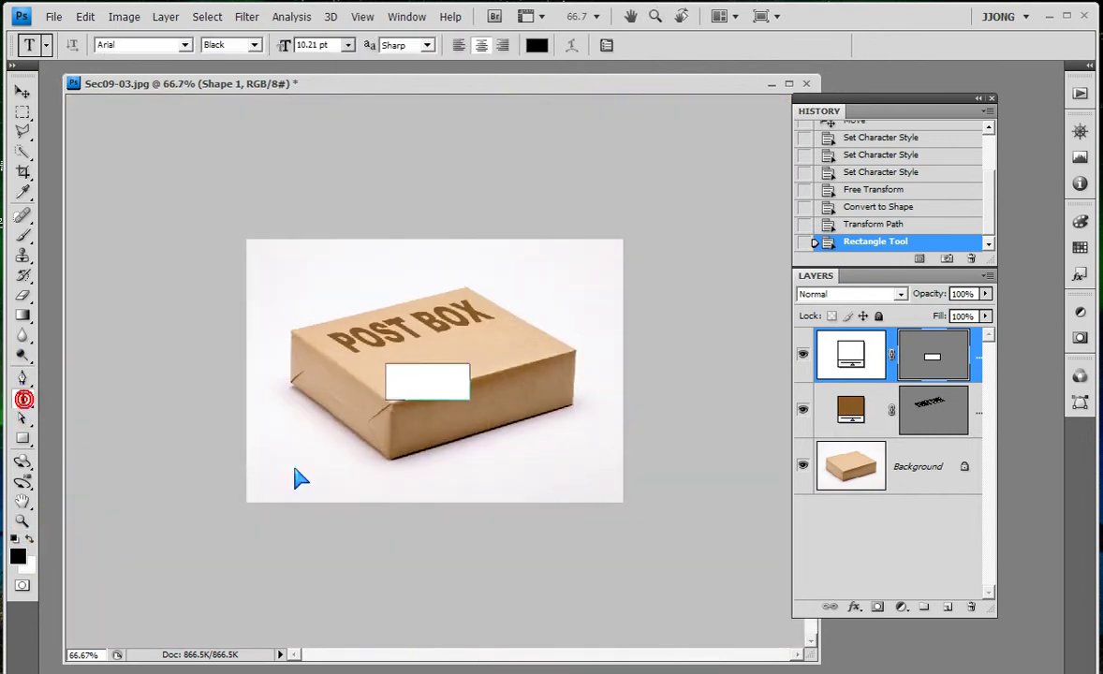
left_click(292, 470)
left_click(347, 45)
left_click(328, 85)
left_click(348, 270)
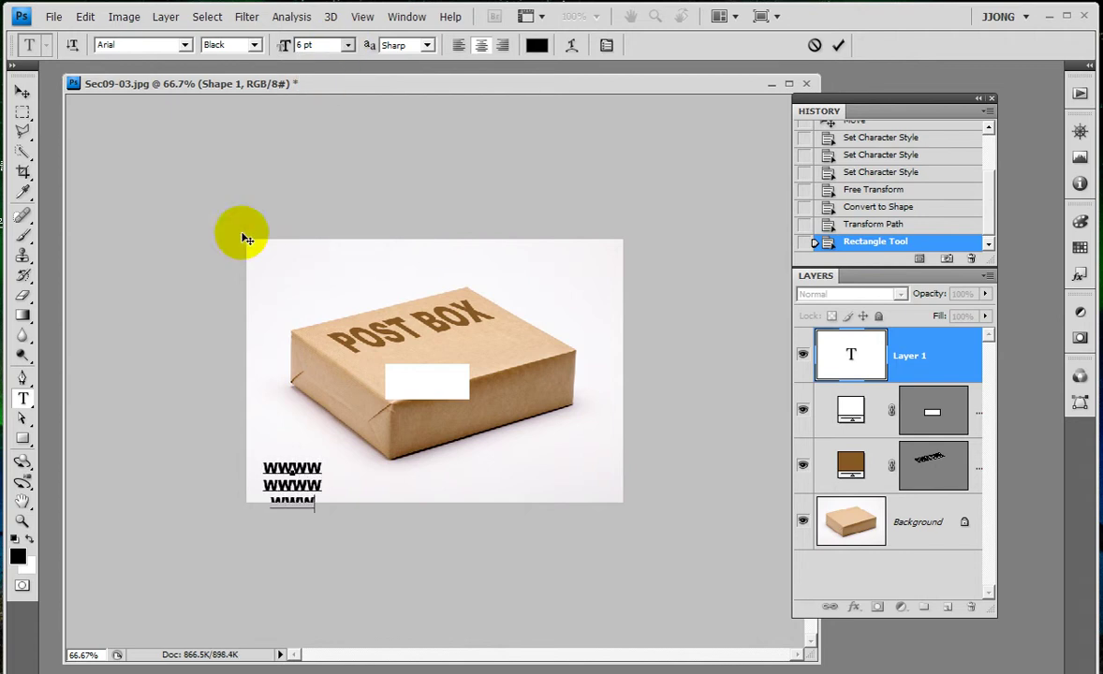
left_click(23, 521)
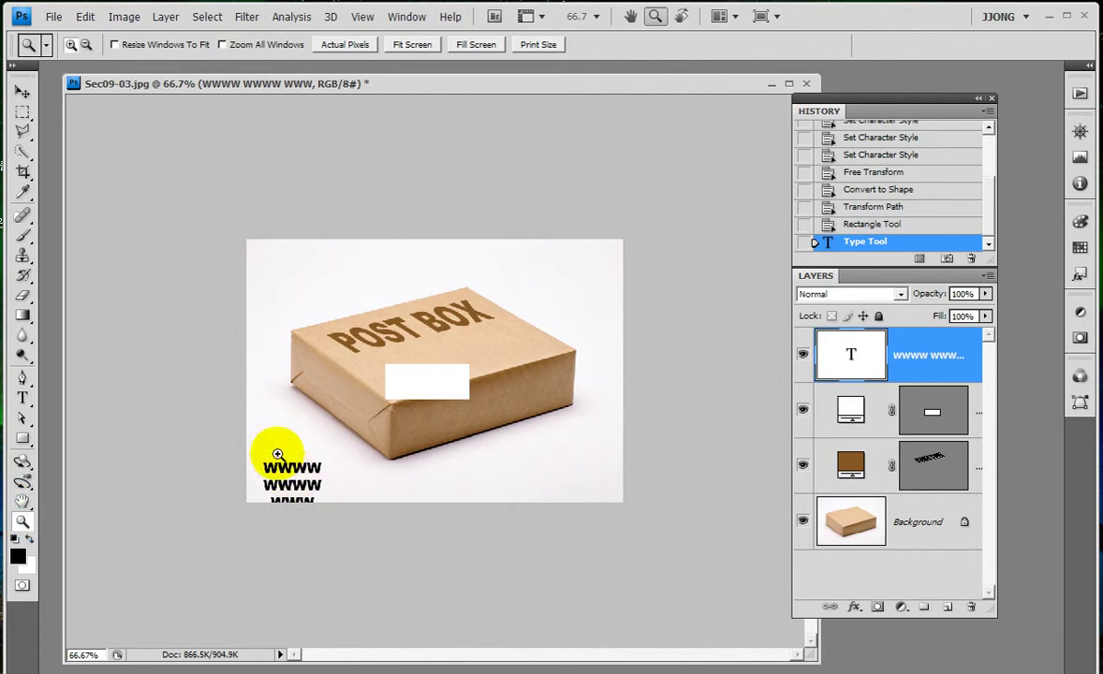
- Move the WWWW text onto the white label, zoom in, and make it regular weight
left_click(22, 92)
left_click_drag(301, 466, 421, 350)
left_click(20, 521)
left_click(313, 314)
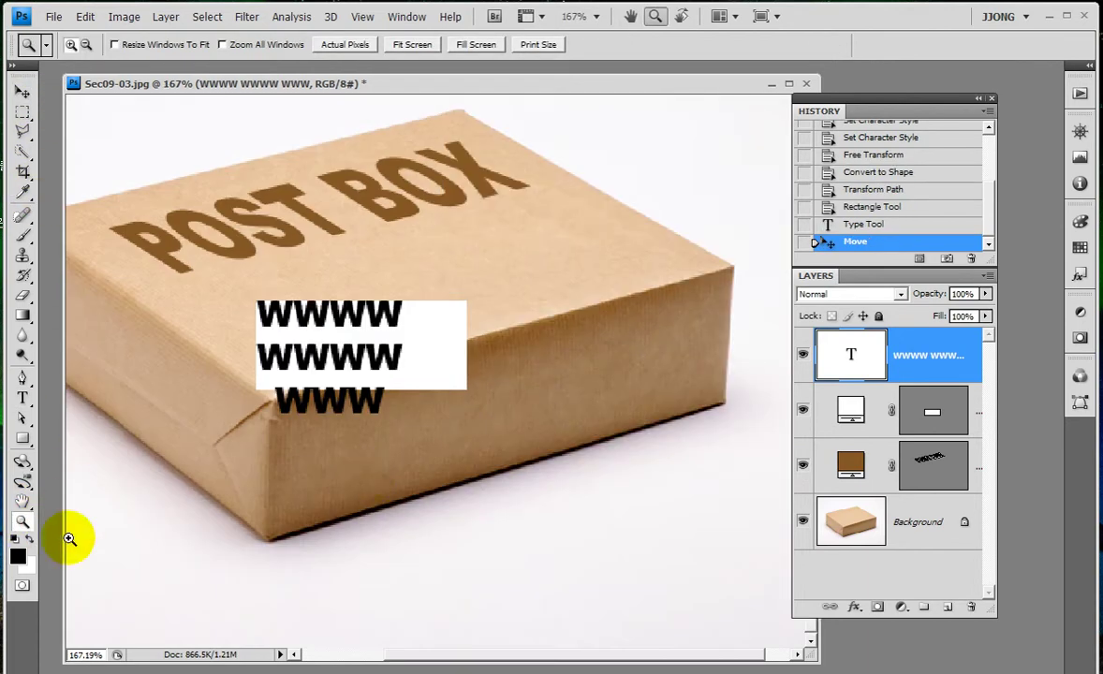
left_click(22, 398)
left_click(251, 45)
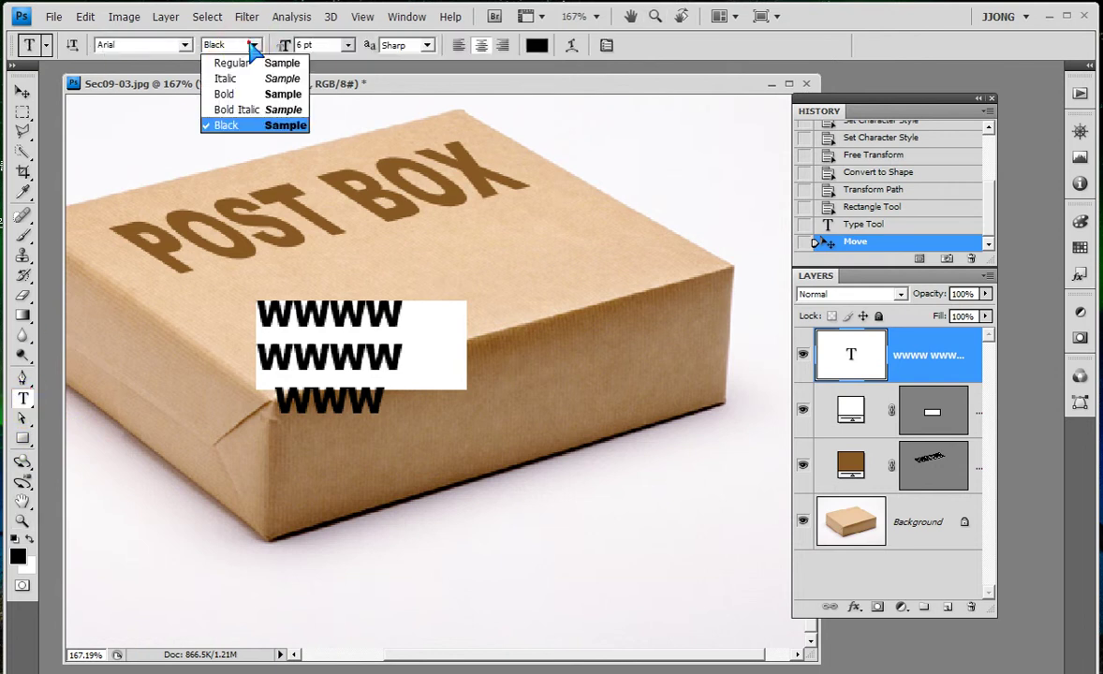
left_click(242, 67)
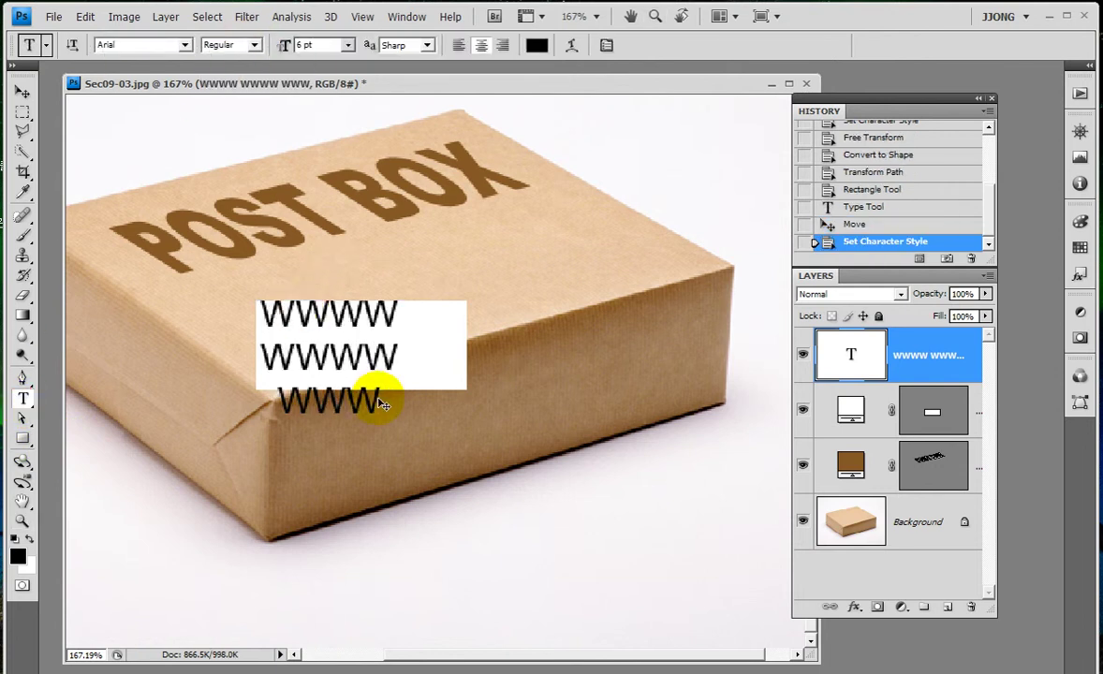
- Scale the address text down to about 57.1% and commit the transform
key("ctrl+t")
left_click_drag(397, 426, 346, 373)
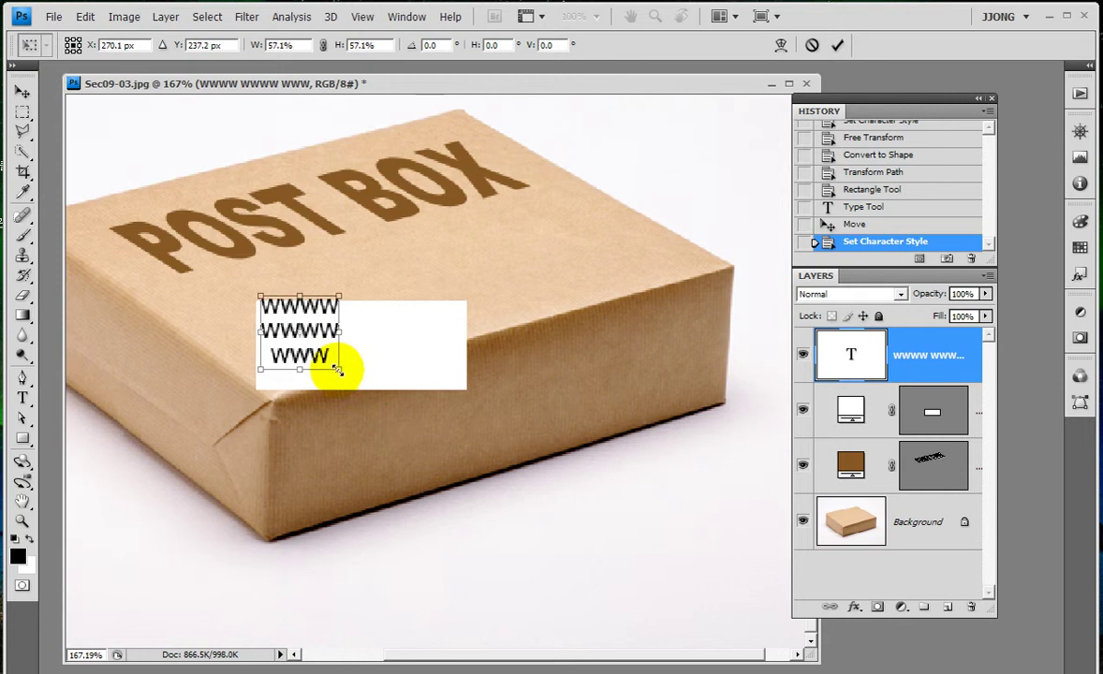
left_click_drag(331, 331, 344, 341)
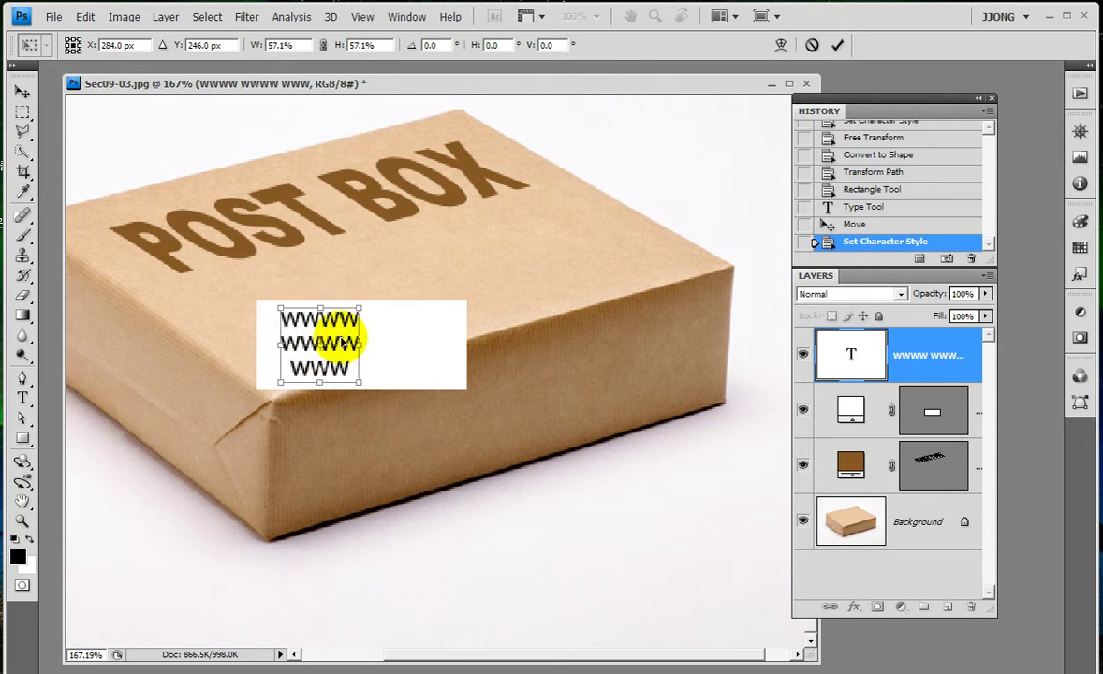
key("Return")
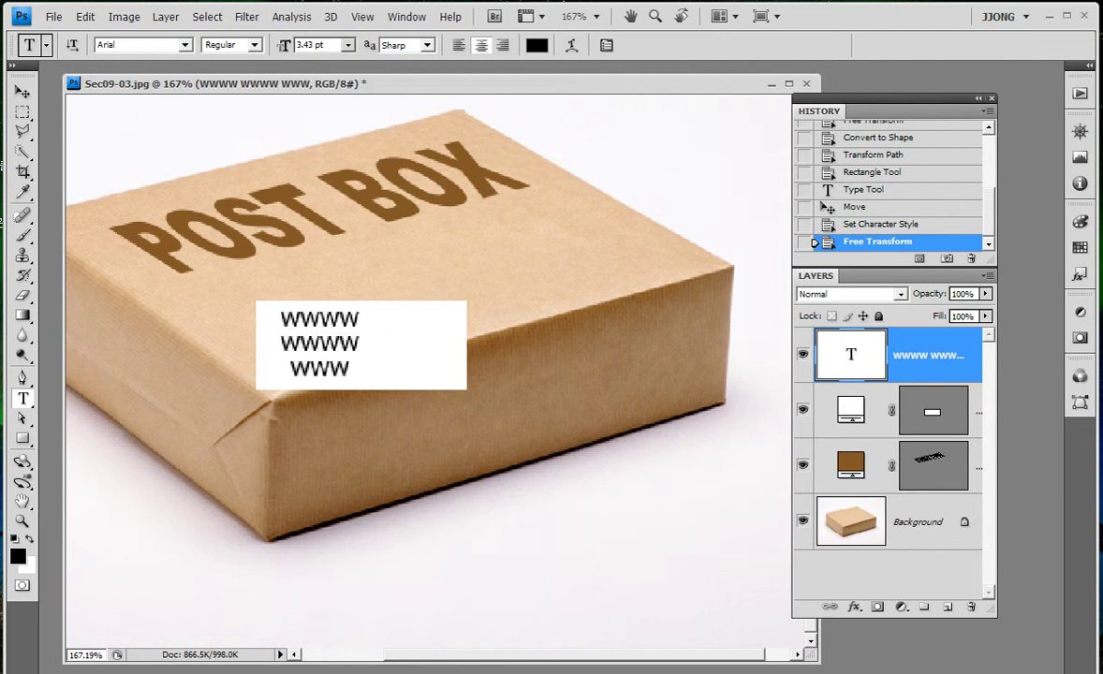
- Change the first address line to WWXXXXXWW
left_click(21, 396)
left_click(318, 319)
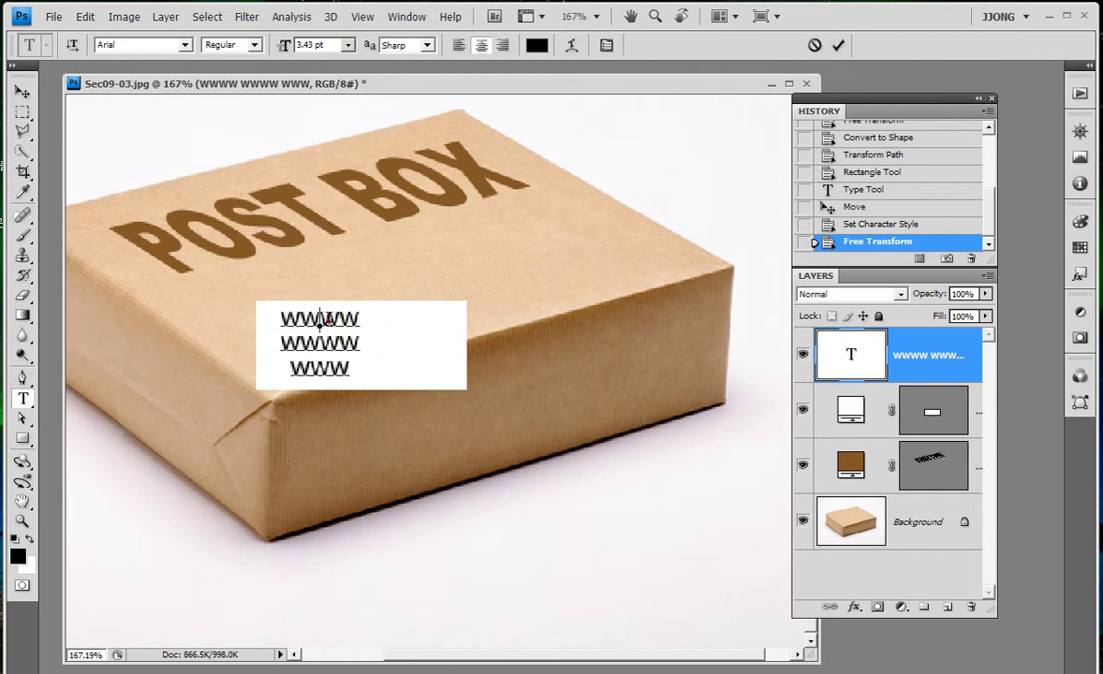
type("XXXXX")
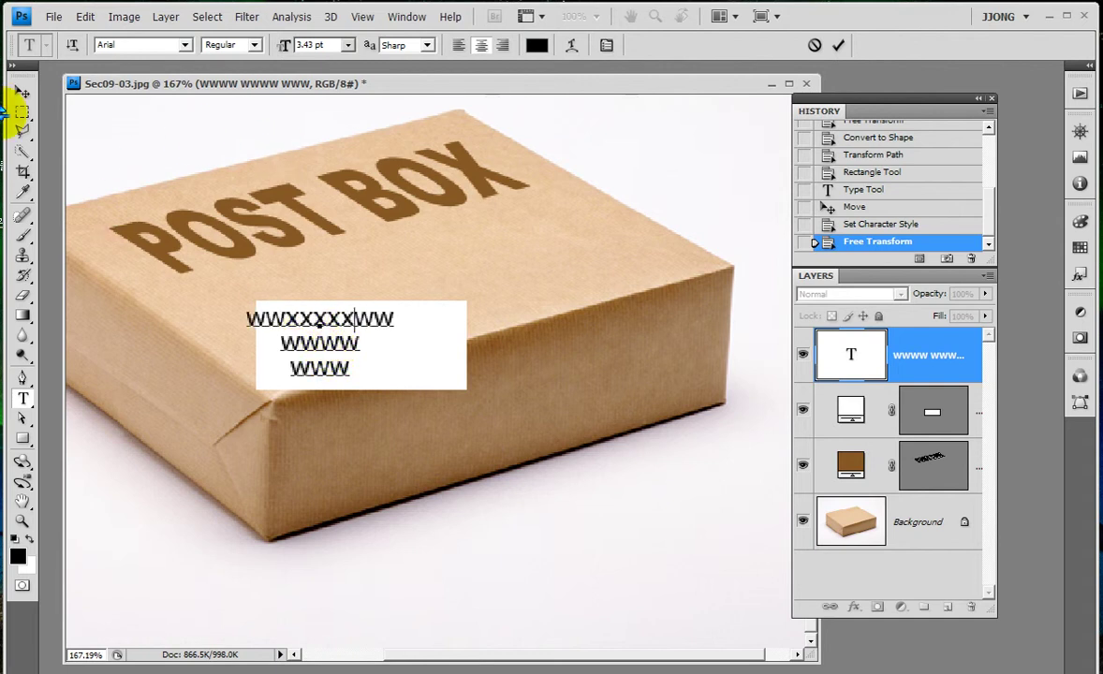
left_click(22, 92)
left_click(22, 378)
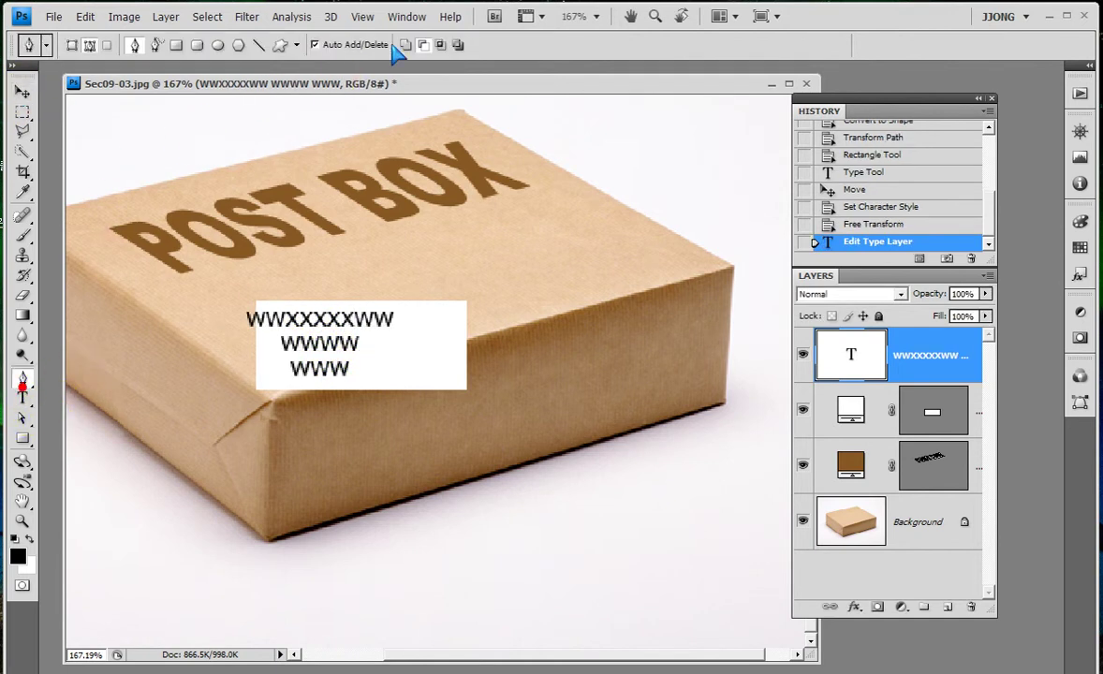
- Left-align the address lines, shift them left inside the label, and select the text layer
left_click(24, 399)
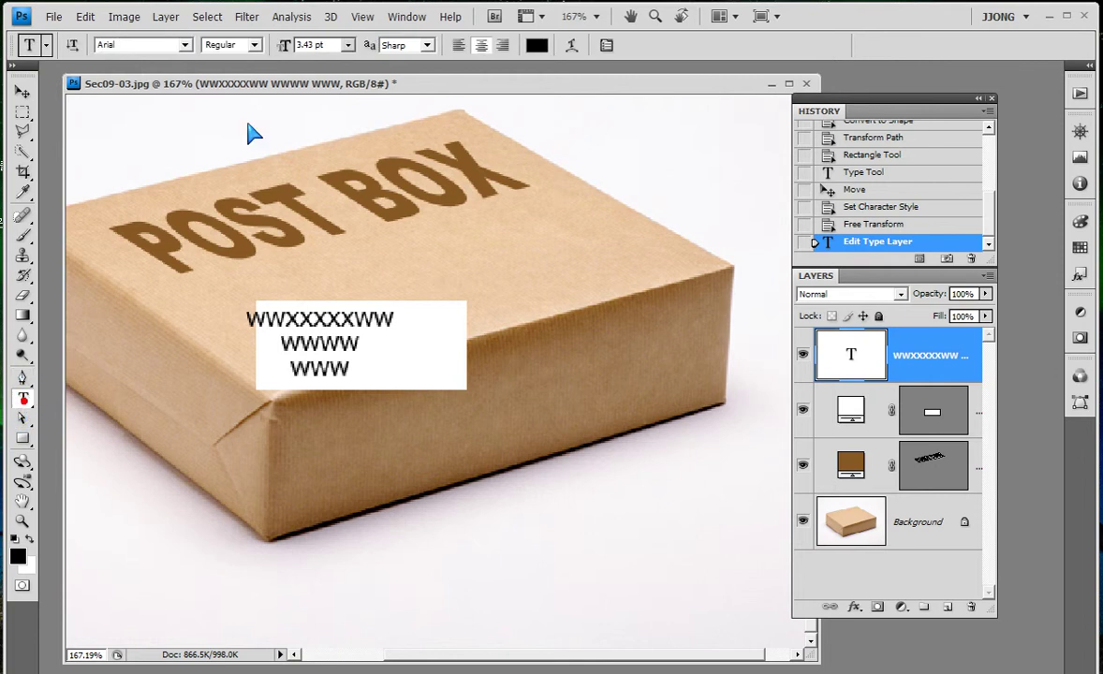
left_click(459, 45)
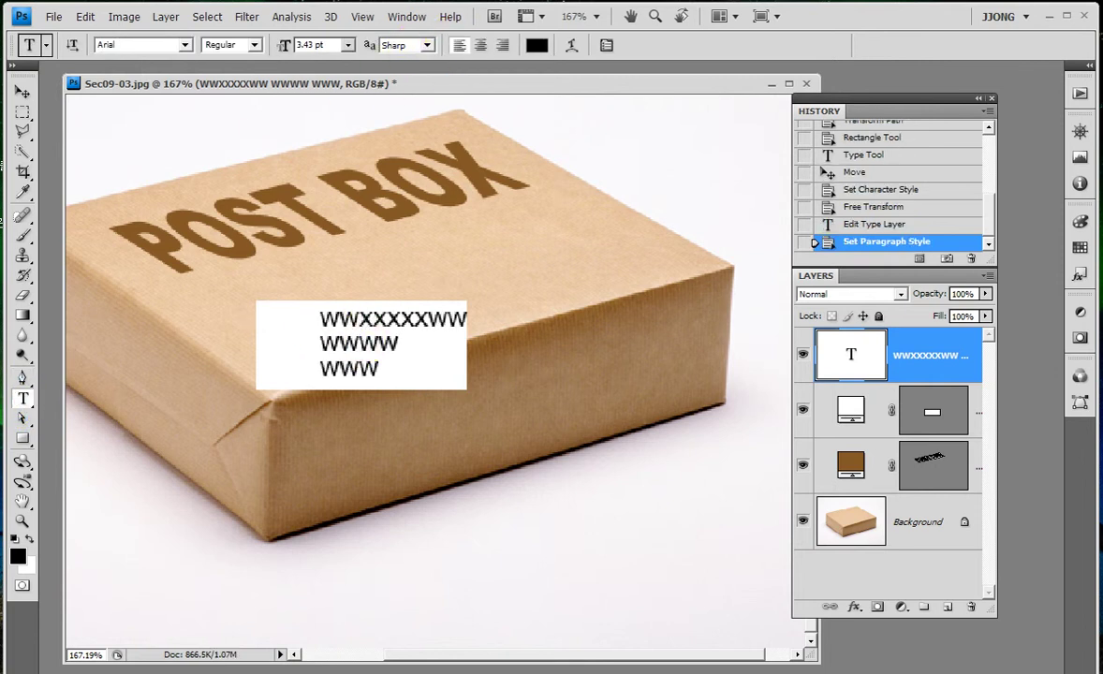
left_click(23, 91)
left_click_drag(349, 325, 313, 327)
left_click(309, 326)
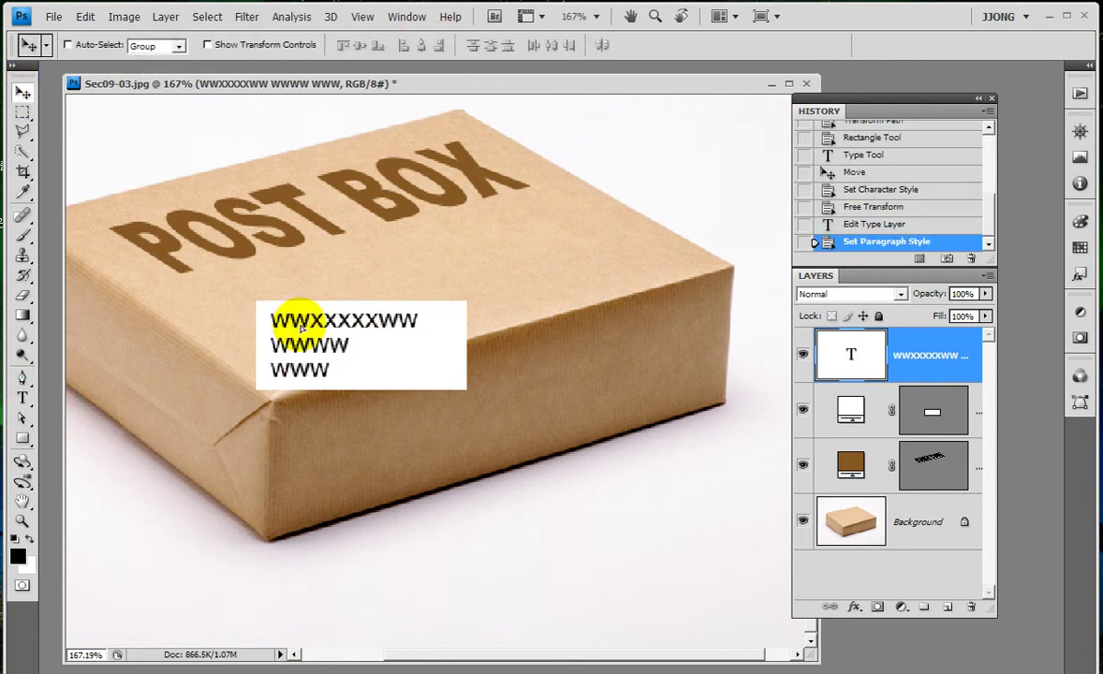
left_click(850, 354)
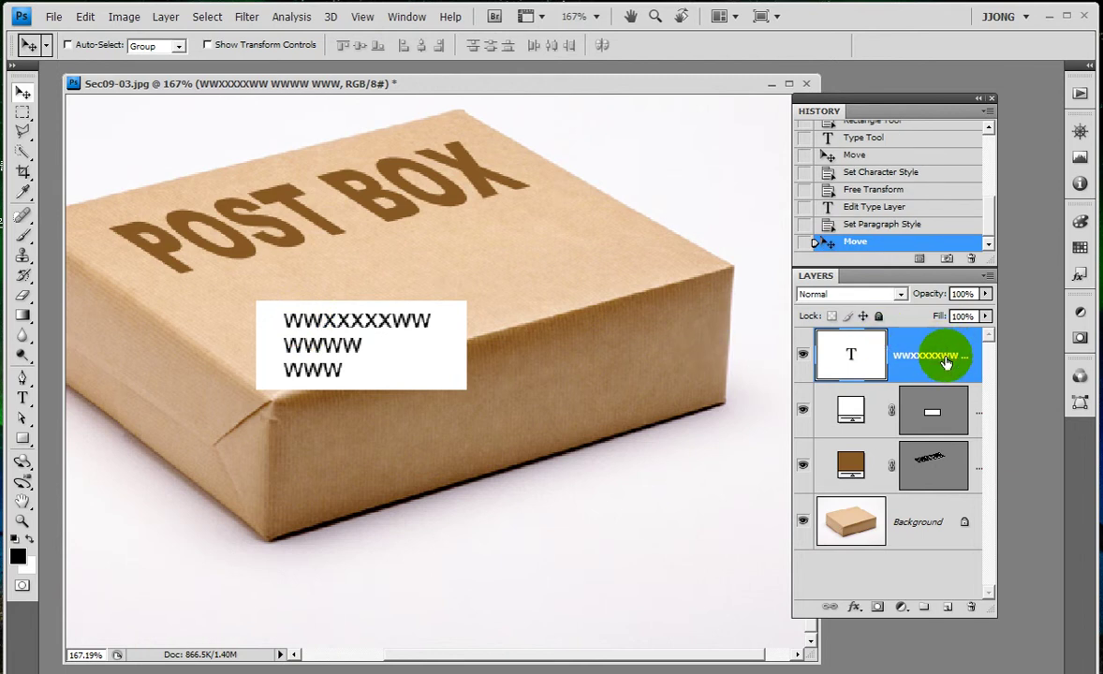
- Convert the address text layer into a shape layer and widen the panels to show layer names
right_click(946, 362)
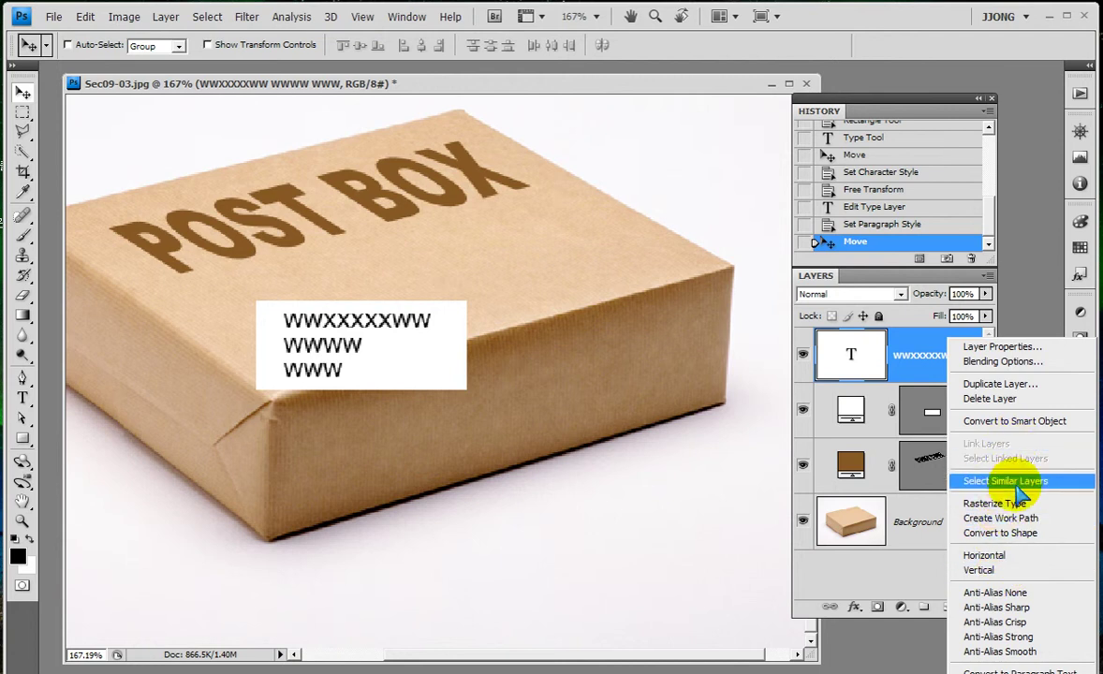
left_click(1000, 533)
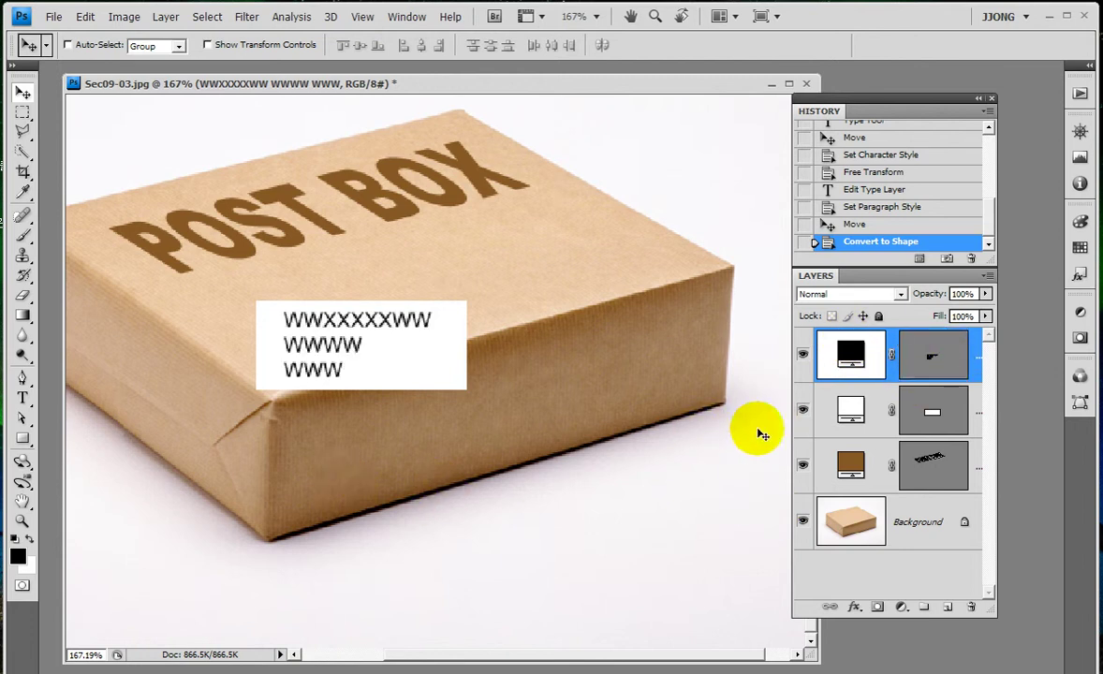
left_click_drag(792, 427, 664, 430)
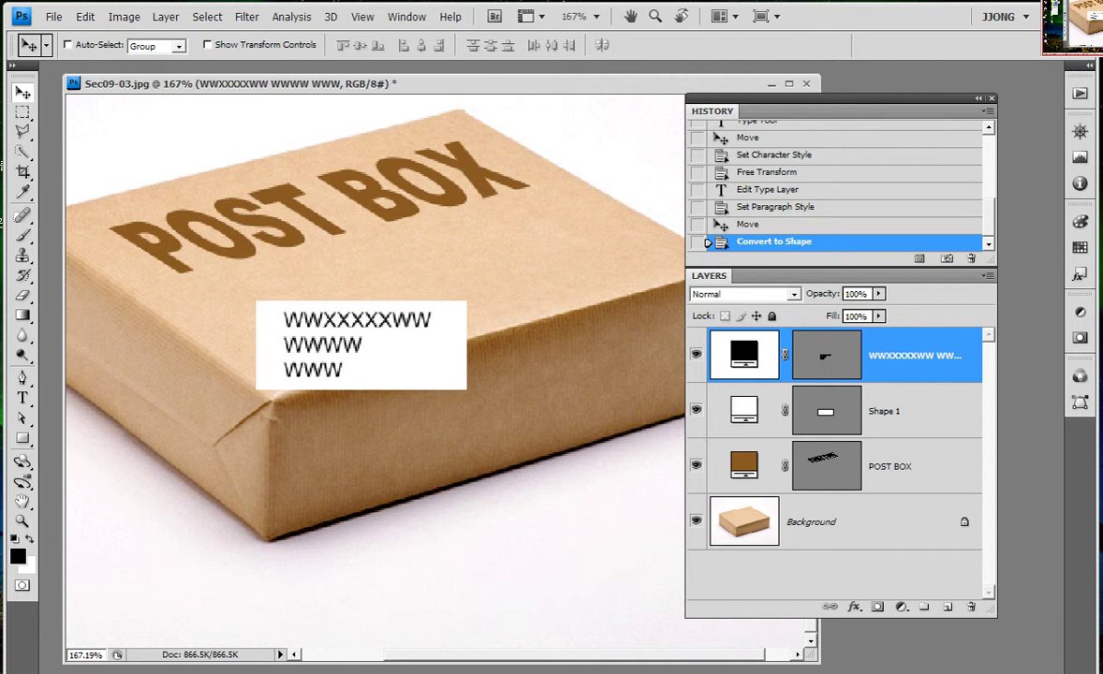
left_click_drag(683, 430, 1007, 434)
- Select the white label together with Shape 1 and start a Free Transform on both
mouse_move(907, 354)
left_mouse_down()
mouse_move(954, 379)
mouse_move(885, 390)
left_mouse_up()
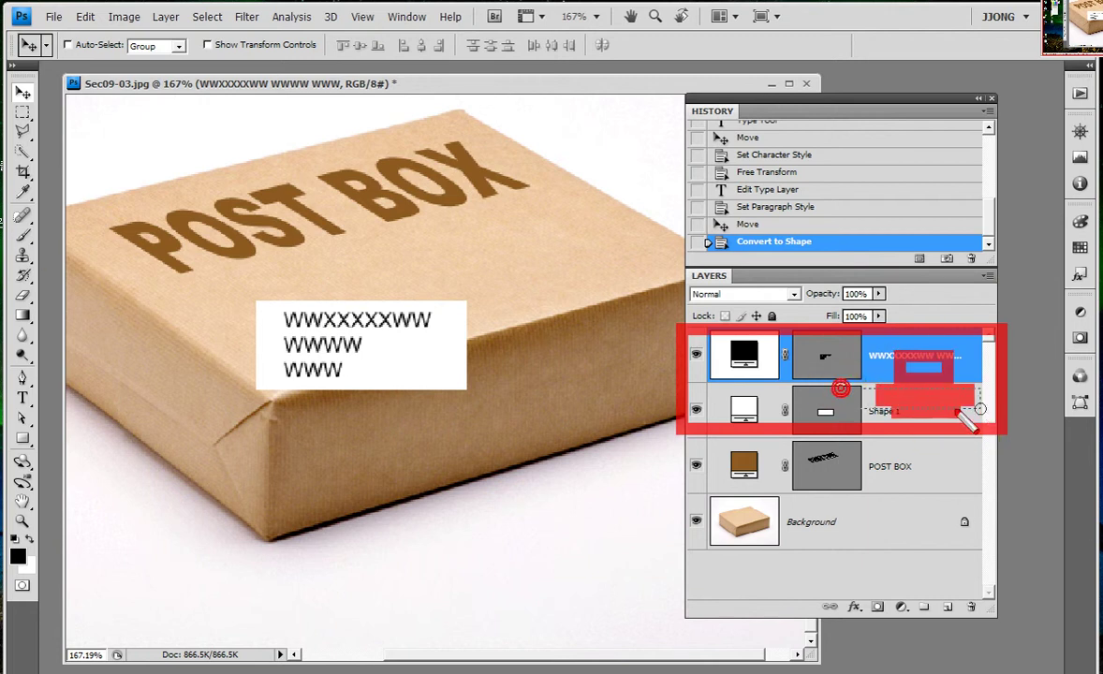
mouse_move(997, 440)
left_mouse_down()
mouse_move(871, 356)
mouse_move(985, 370)
mouse_move(991, 411)
left_mouse_up()
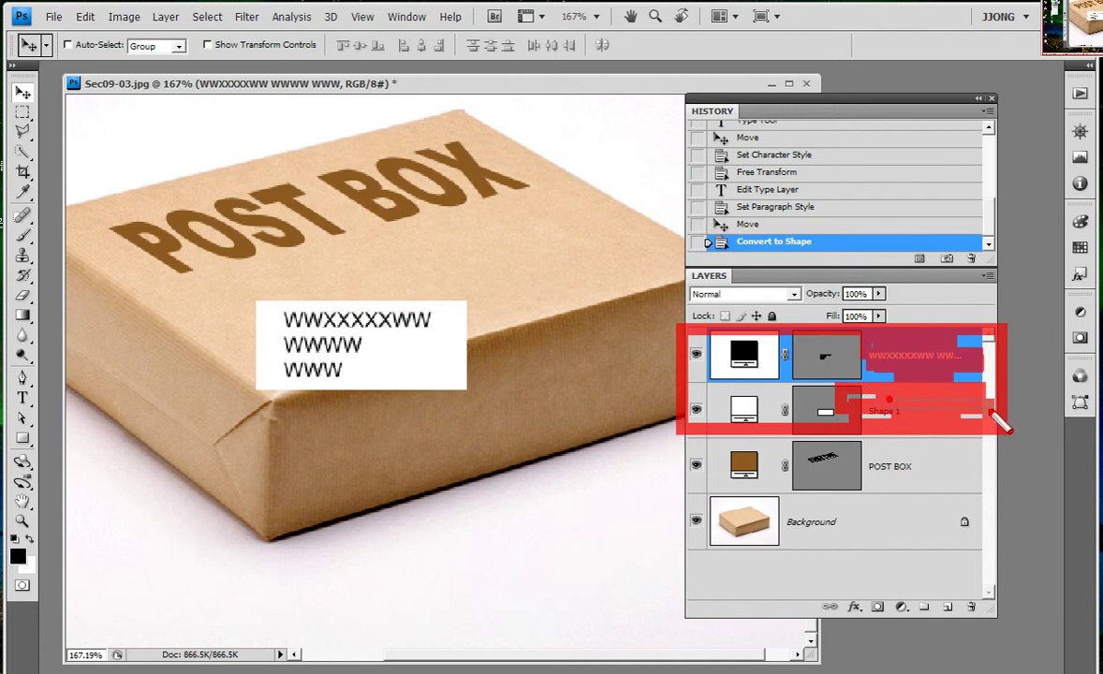
key("Escape")
left_click(923, 414, "shift")
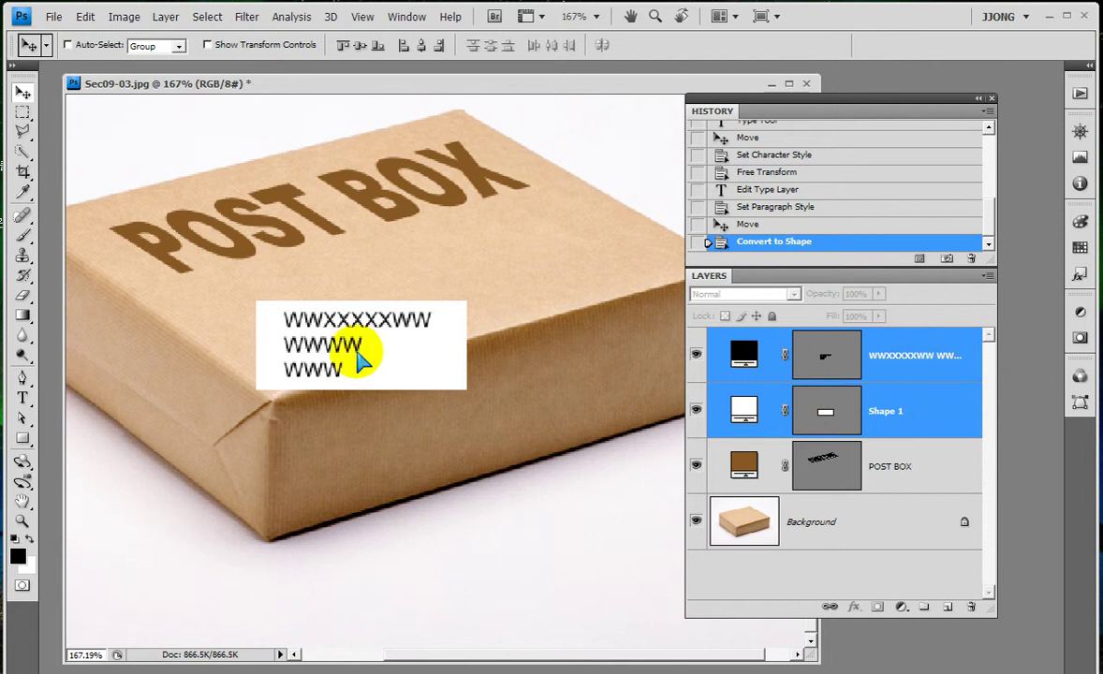
key("ctrl+t")
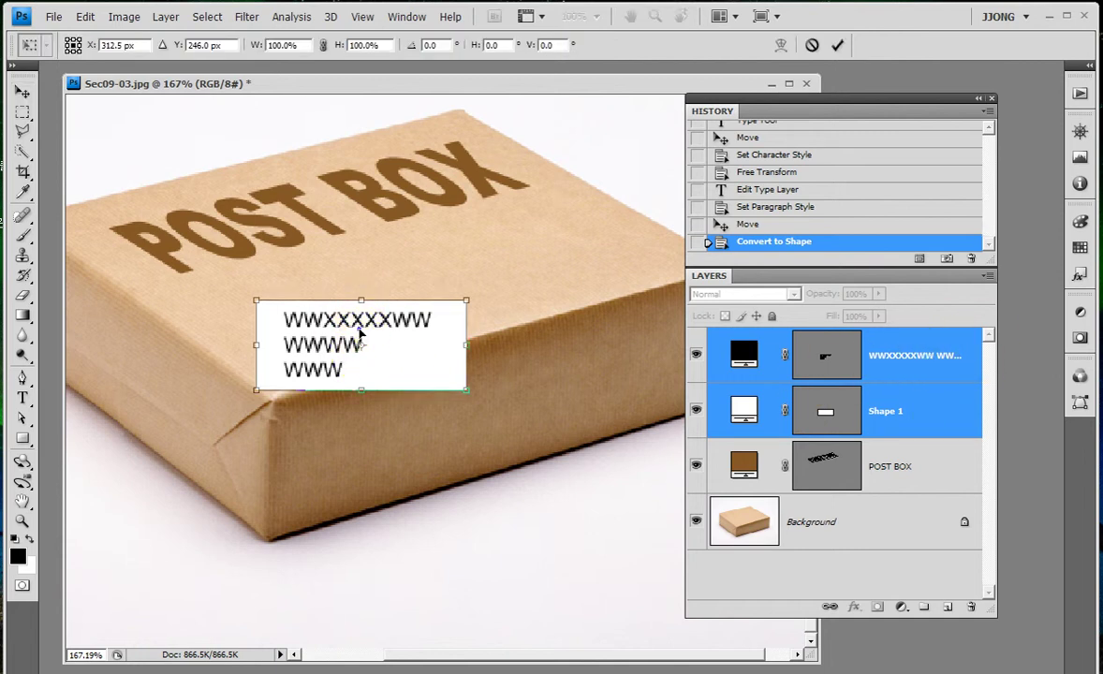
- Distort the label and text corners to follow the box-top perspective, then commit
right_click(359, 331)
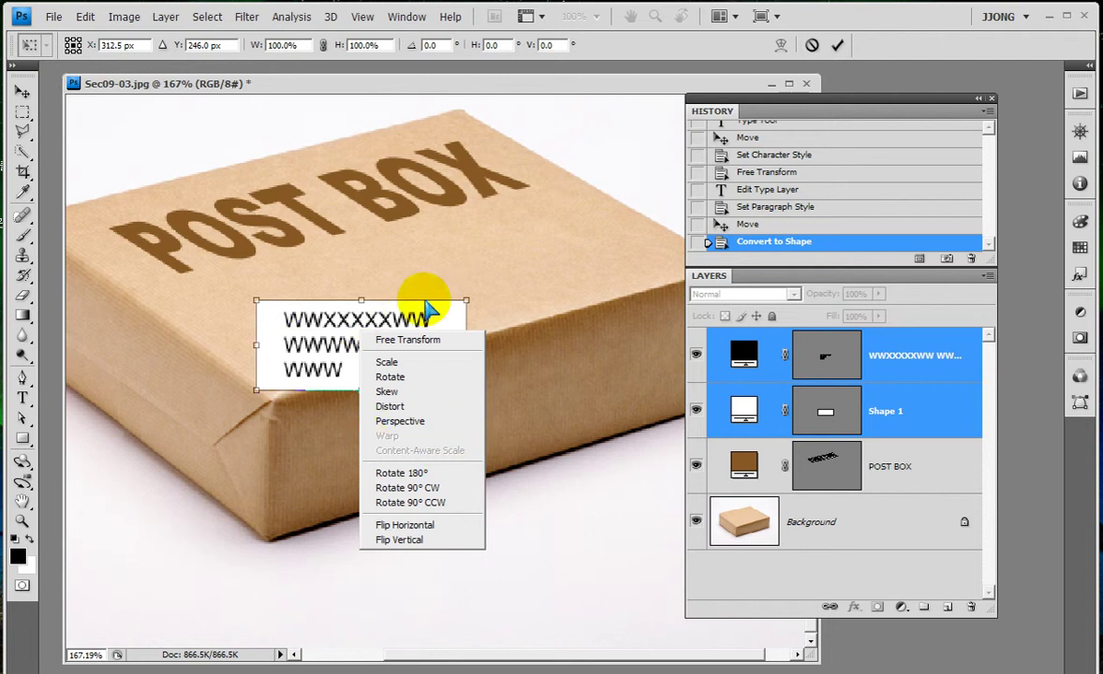
left_click(398, 409)
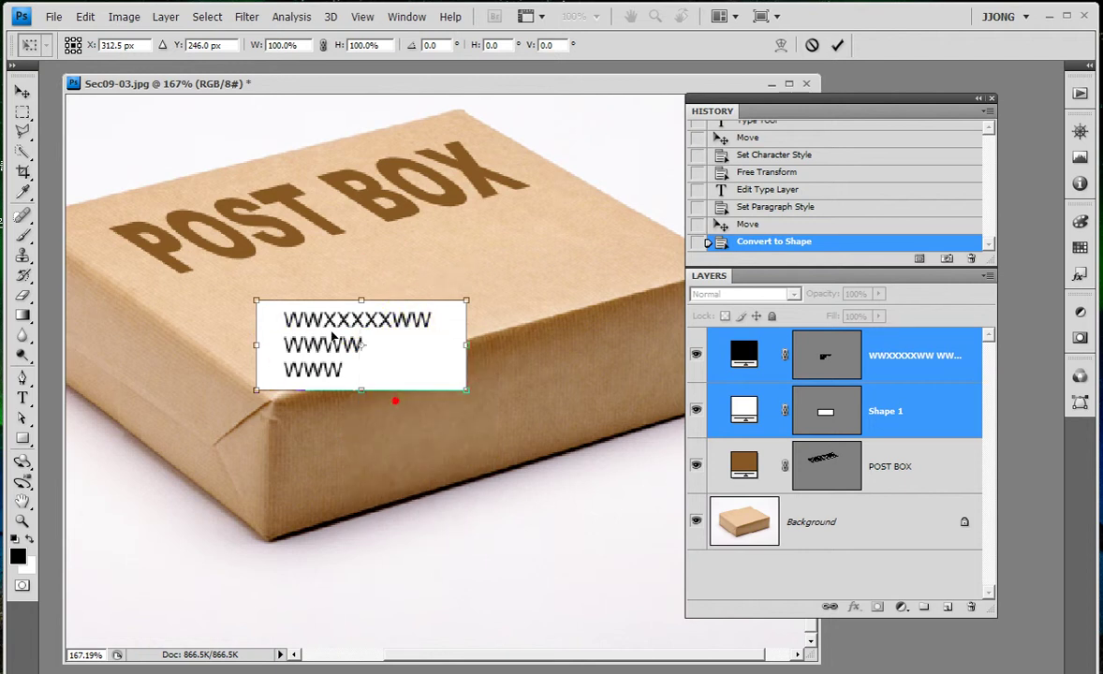
left_click_drag(361, 302, 307, 302)
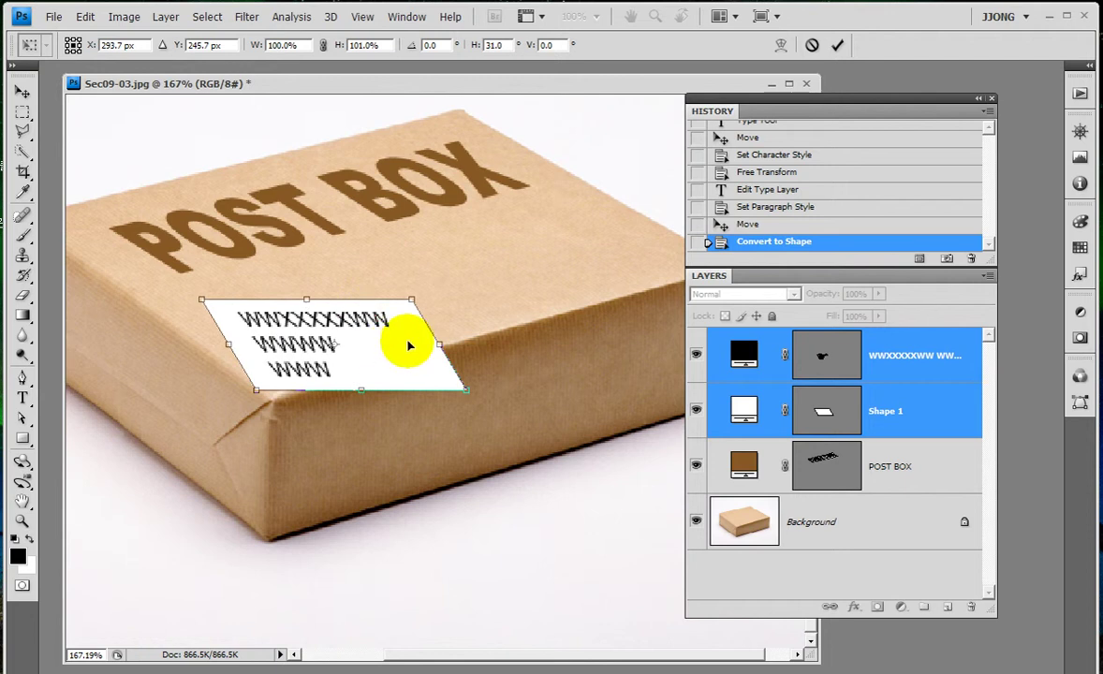
left_click_drag(439, 344, 436, 273)
left_click_drag(259, 347, 278, 346)
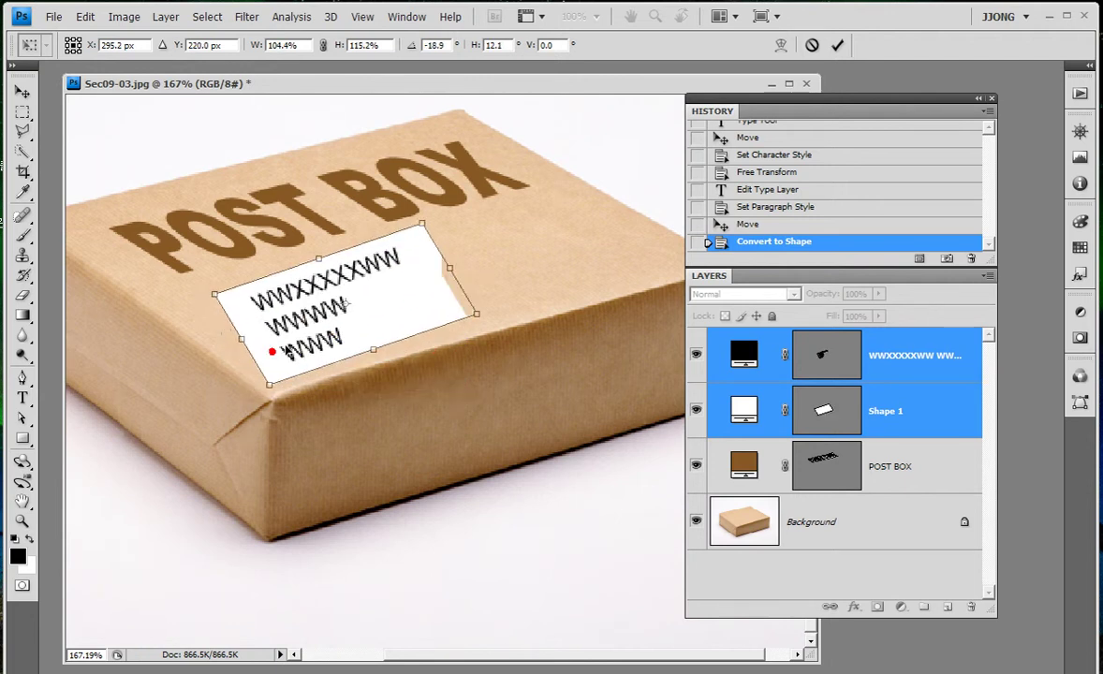
left_click_drag(325, 265, 292, 285)
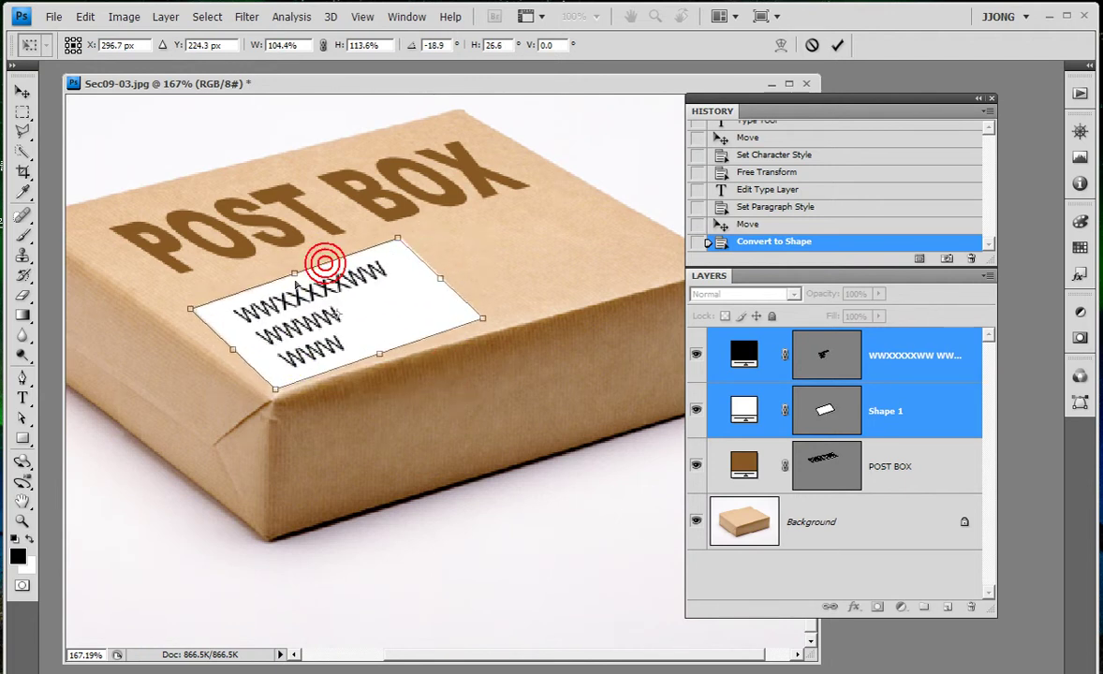
left_click_drag(440, 284, 431, 295)
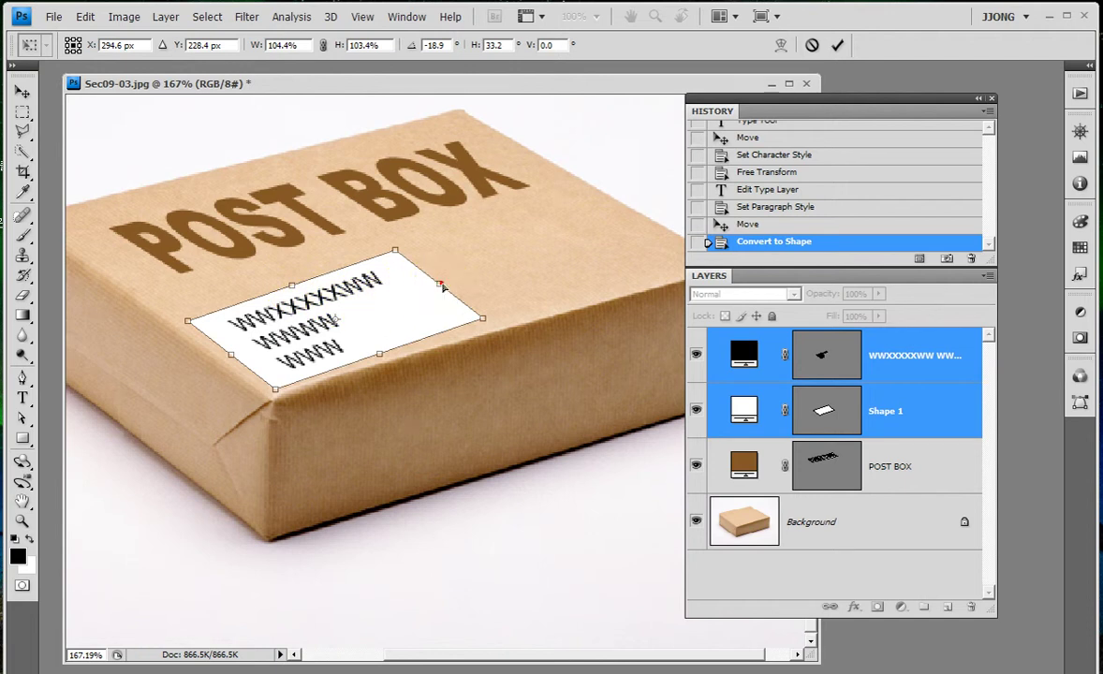
left_click_drag(292, 328, 291, 322)
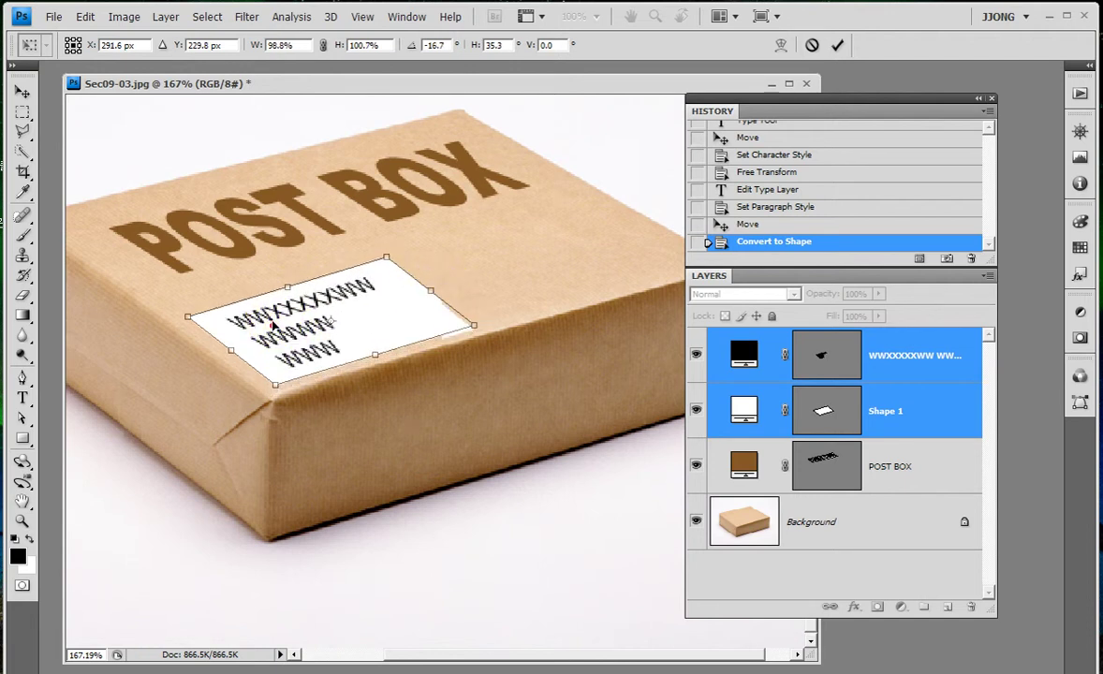
double_click(431, 294)
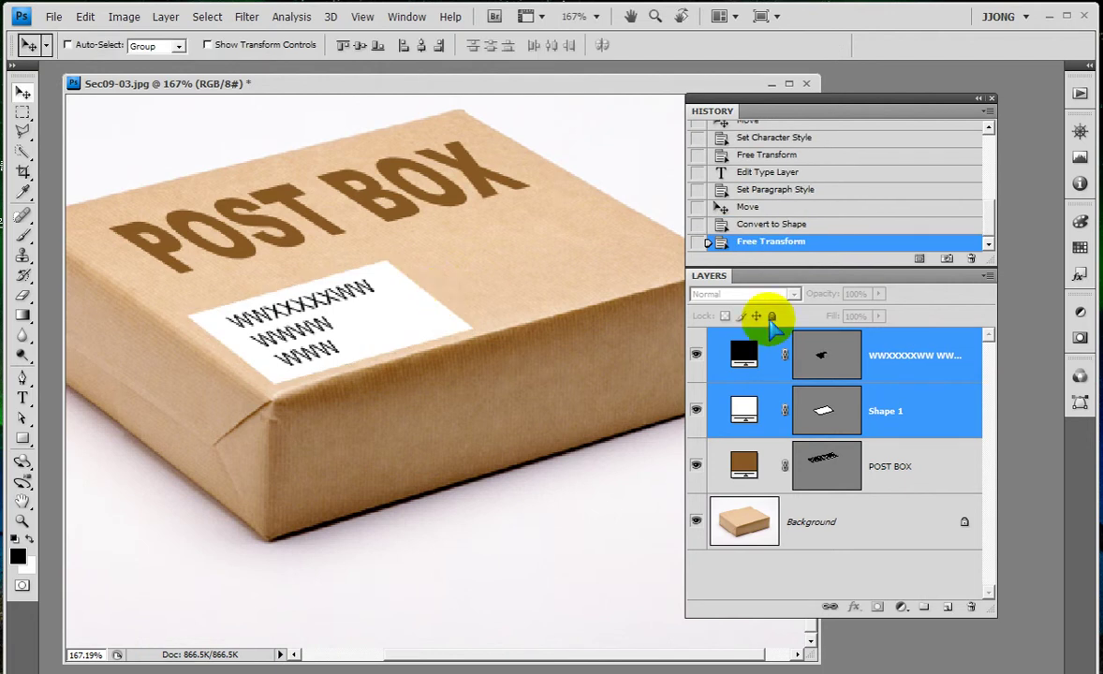
mouse_move(752, 326)
left_mouse_down()
mouse_move(957, 426)
mouse_move(831, 414)
left_mouse_up()
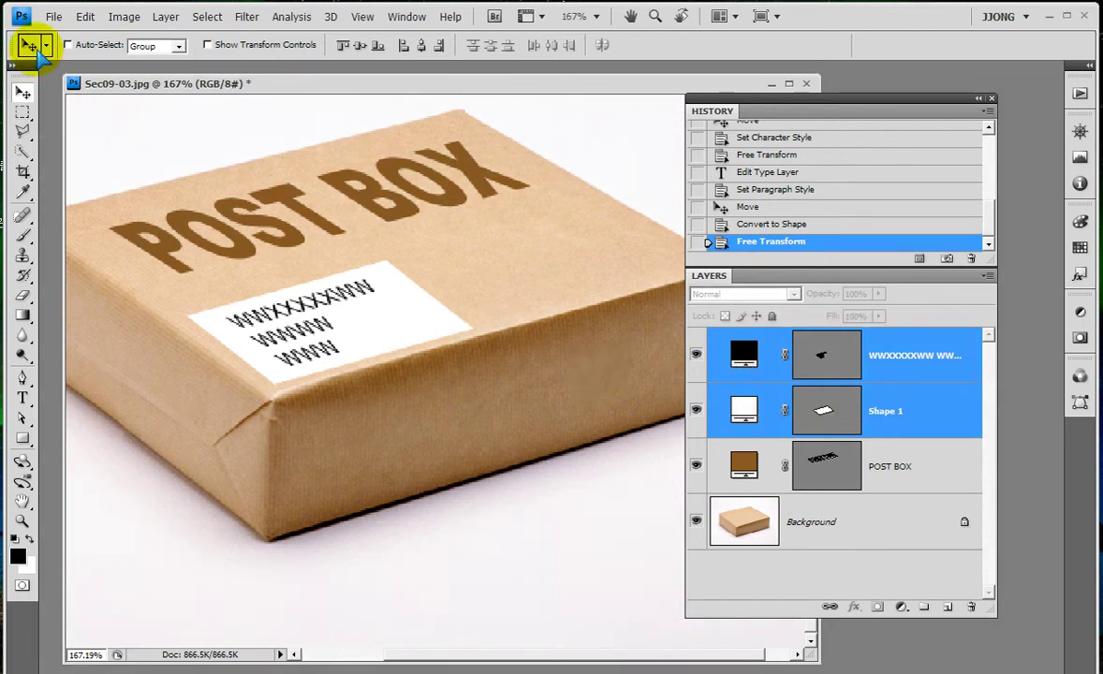
- Open the MAIL POST stamp image Sec10-04.jpg from the Sample folder
left_click(53, 16)
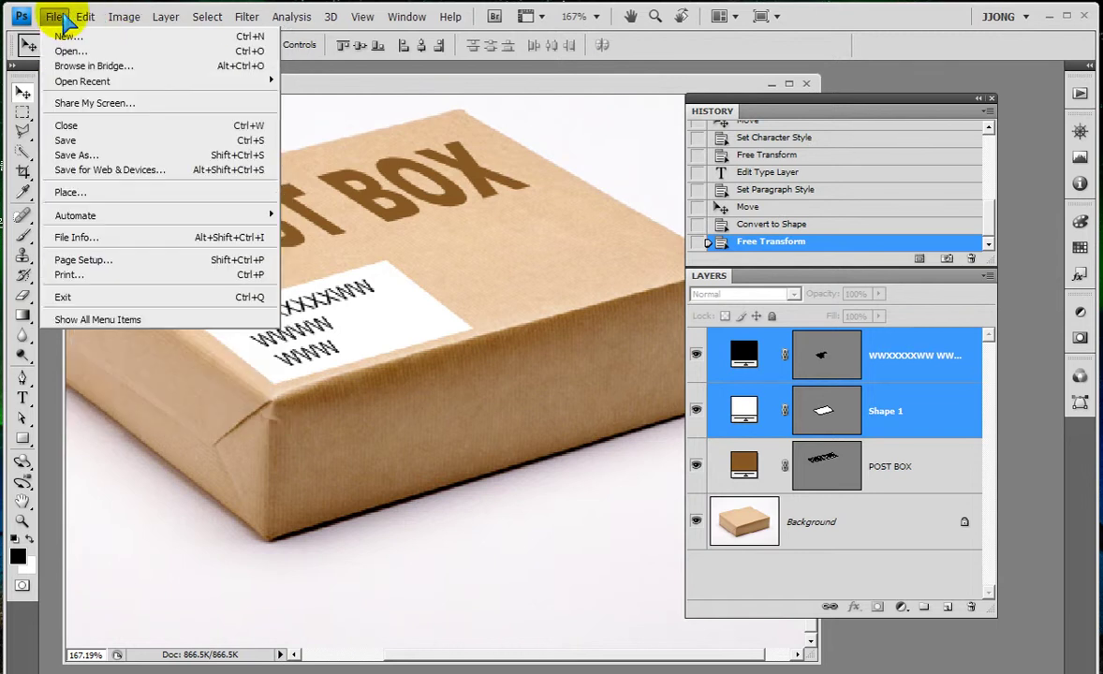
left_click(73, 50)
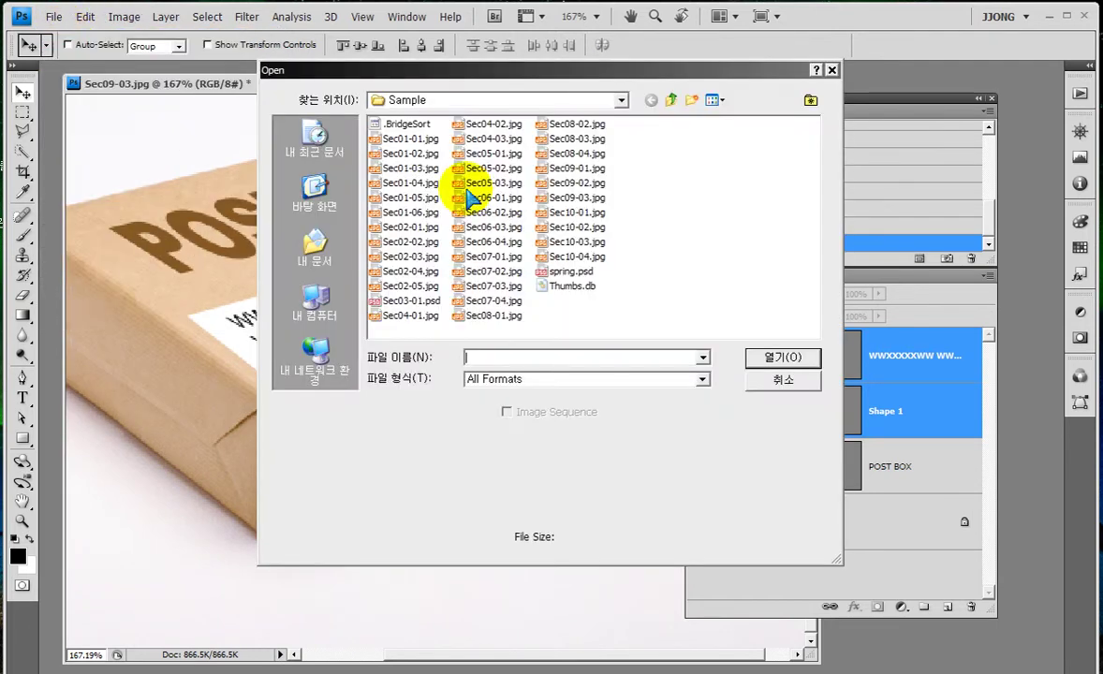
left_click(579, 257)
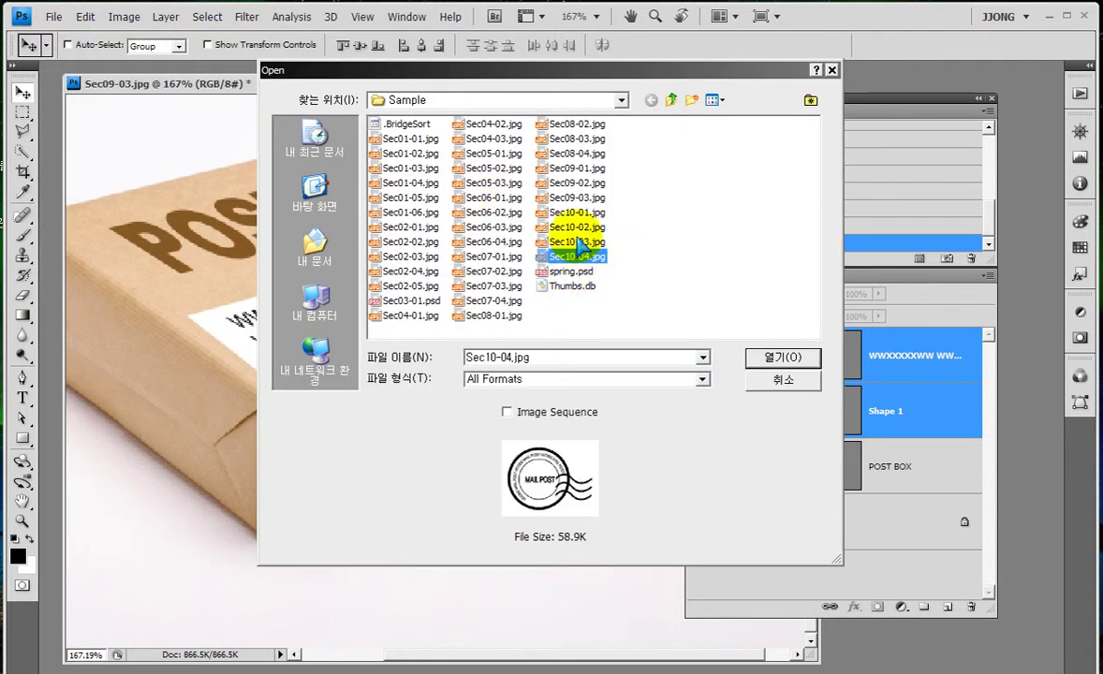
left_click_drag(492, 70, 674, 72)
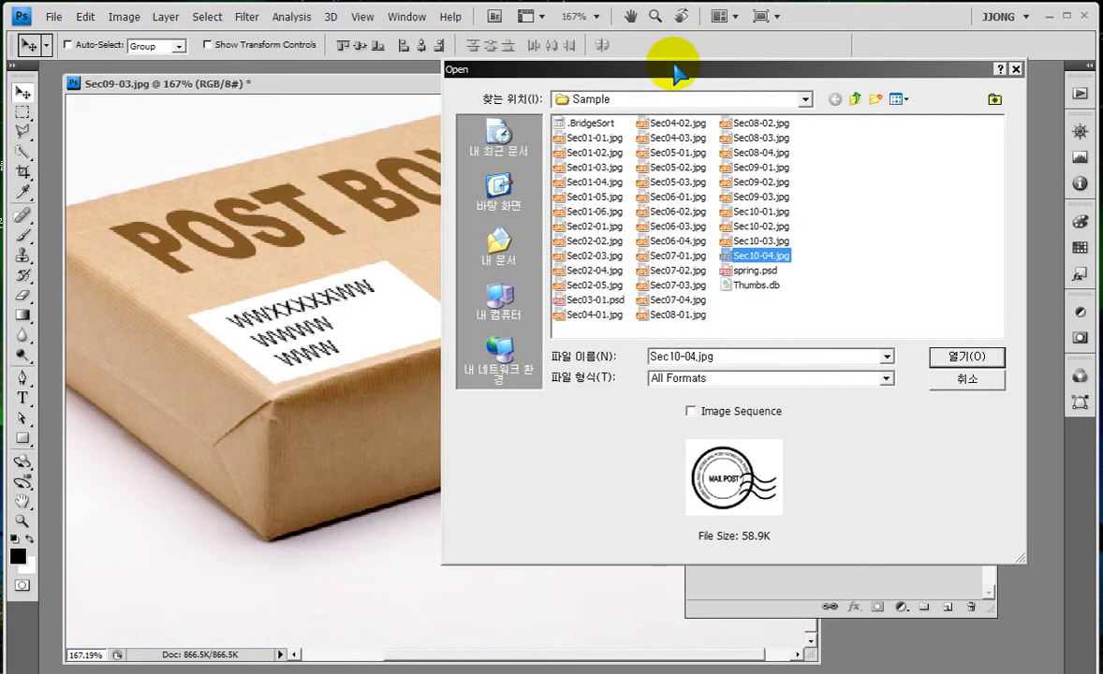
key("ctrl+2")
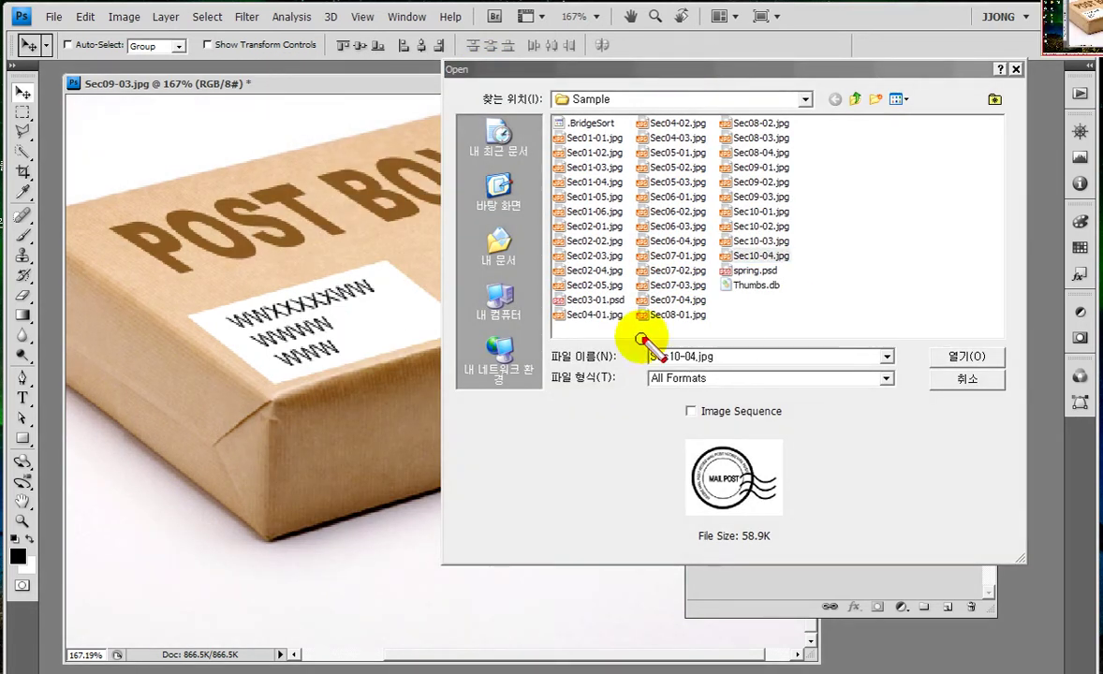
left_click_drag(640, 426, 827, 565)
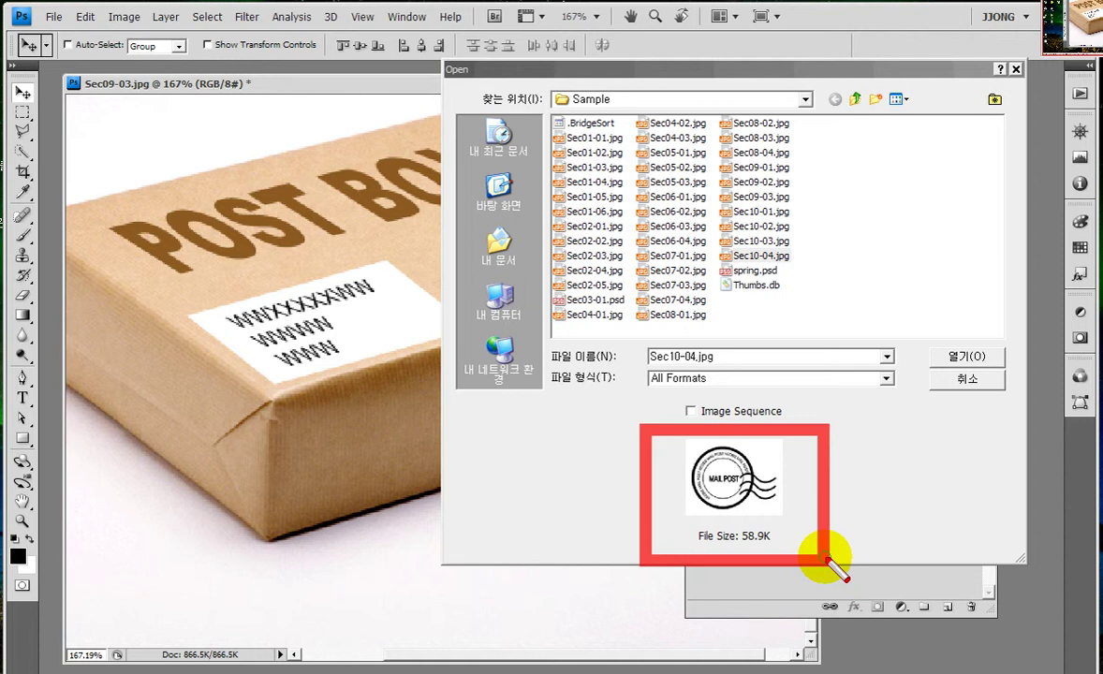
left_click(955, 357)
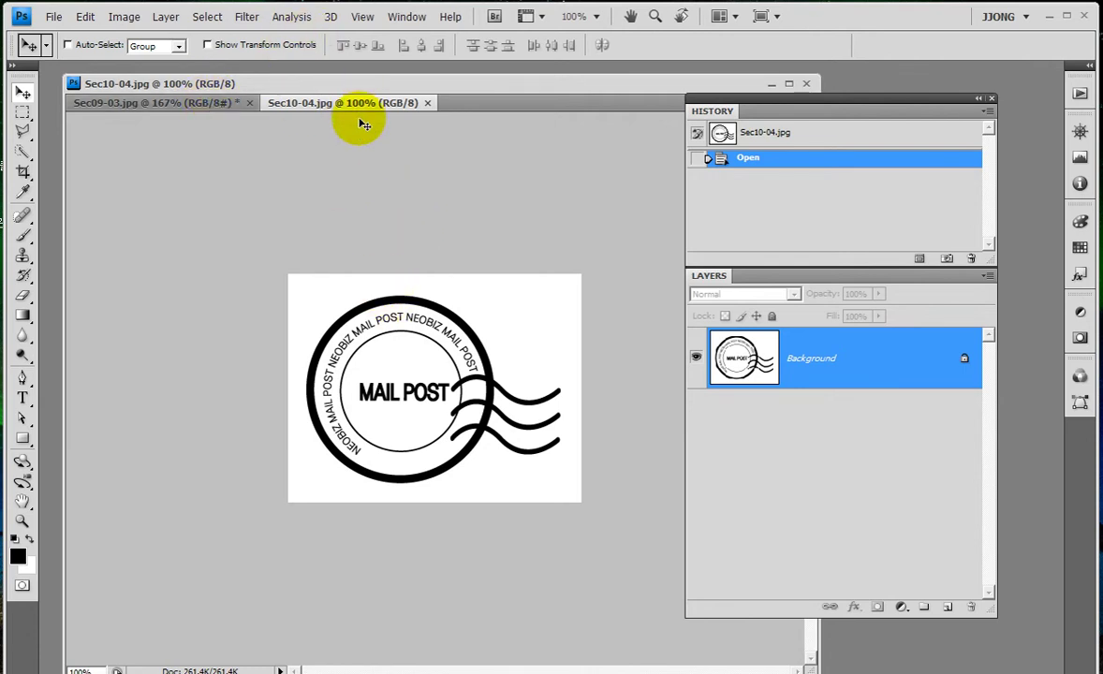
- Erase all white from the stamp with the Magic Eraser, Contiguous off, and float its window
mouse_move(310, 102)
left_mouse_down()
mouse_move(411, 128)
mouse_move(309, 108)
left_mouse_up()
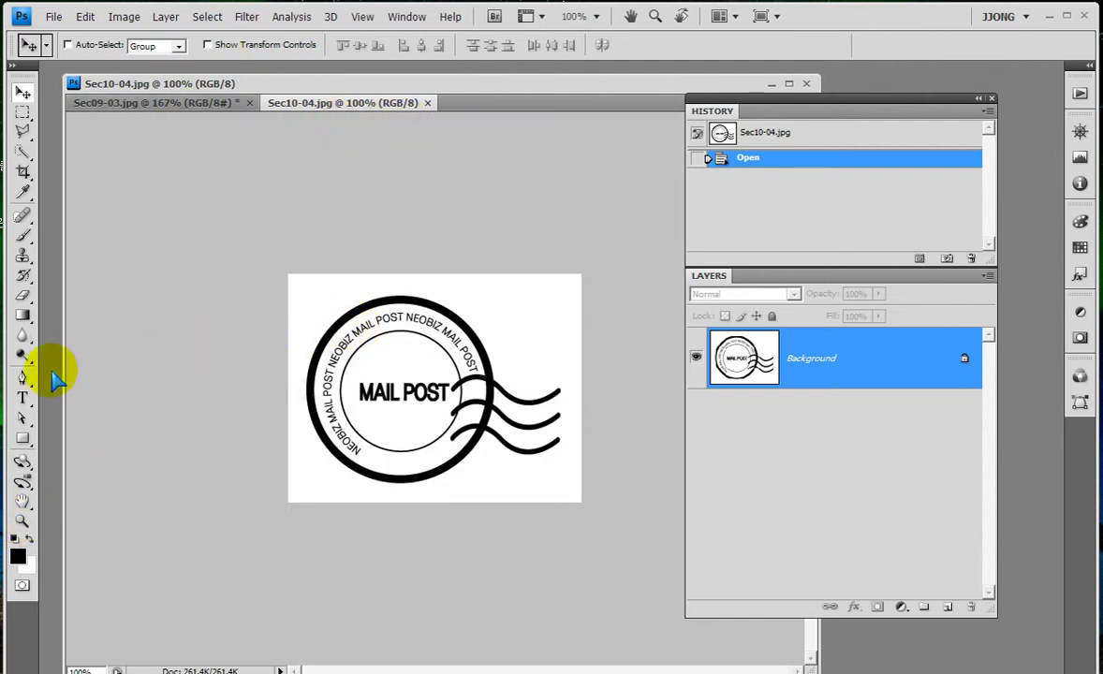
left_click_drag(22, 296, 78, 330)
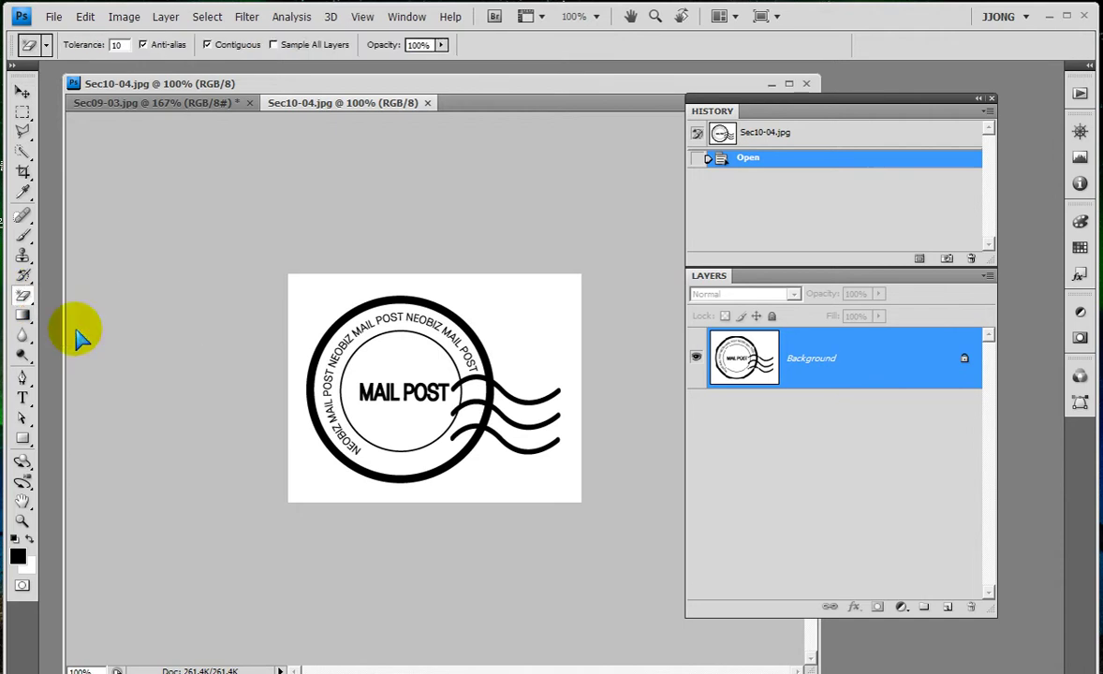
left_click(207, 44)
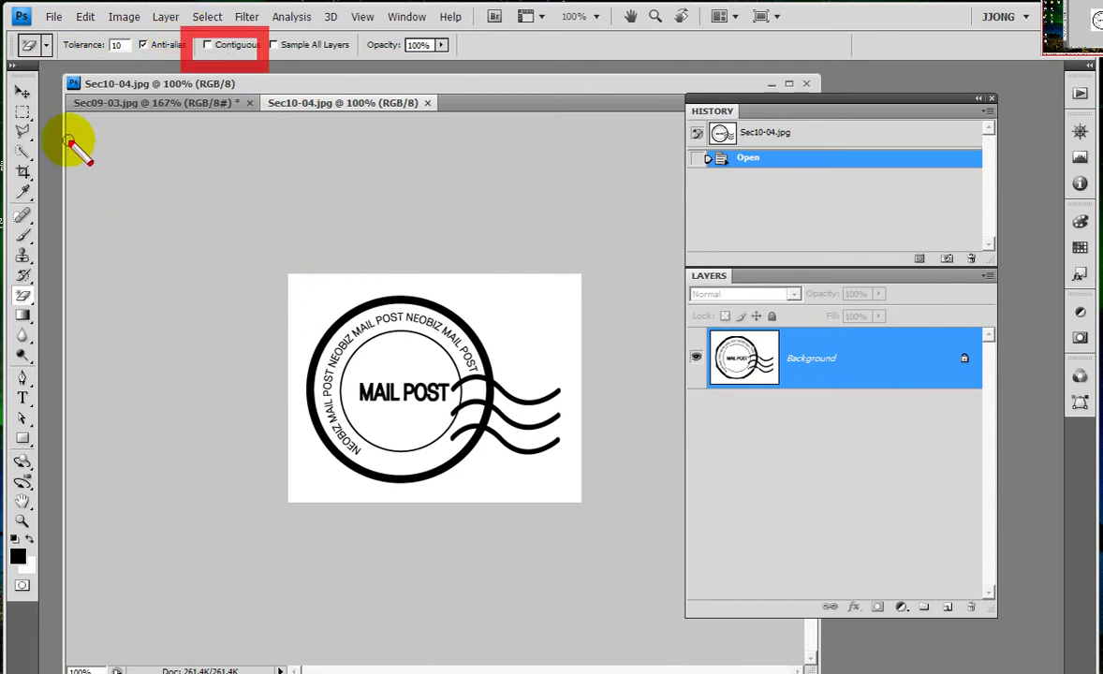
left_click(310, 294)
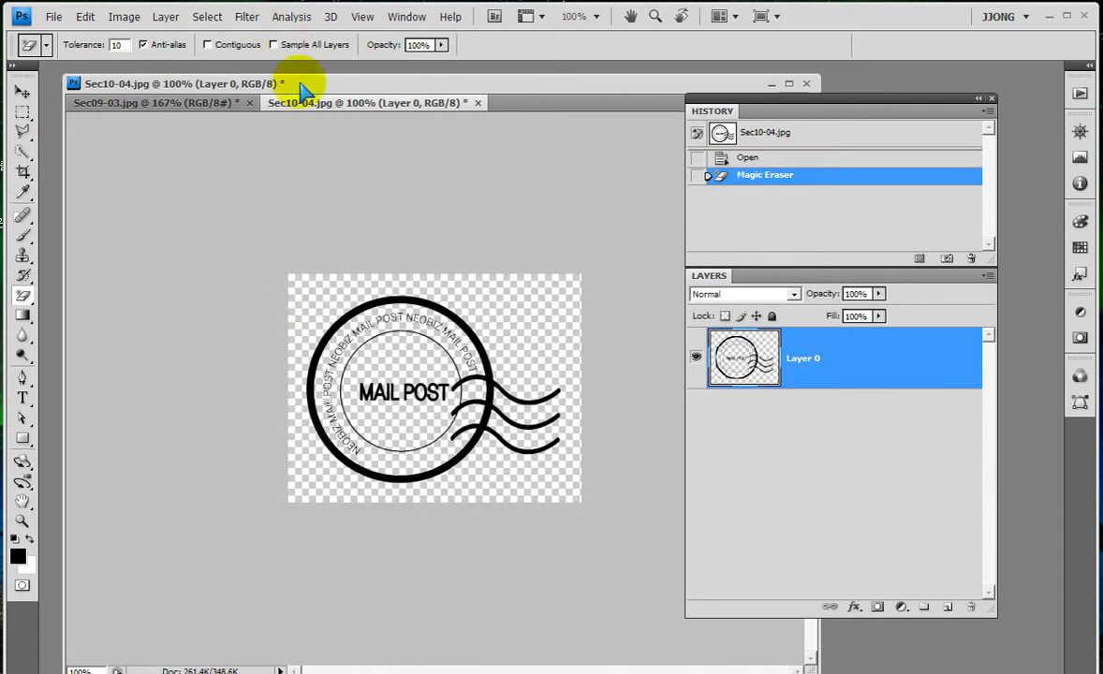
left_click_drag(337, 104, 505, 155)
- Drag the stamp into Sec09-03 as Layer 1 and scale it down to about 46.4%
left_click(23, 92)
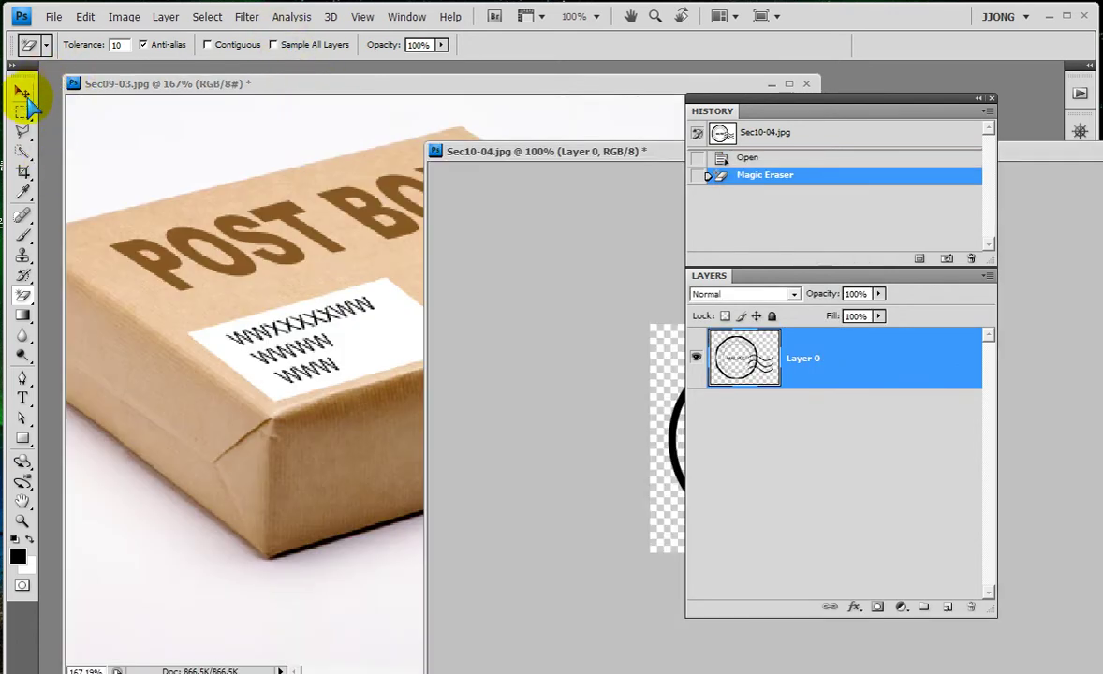
left_click_drag(666, 416, 272, 328)
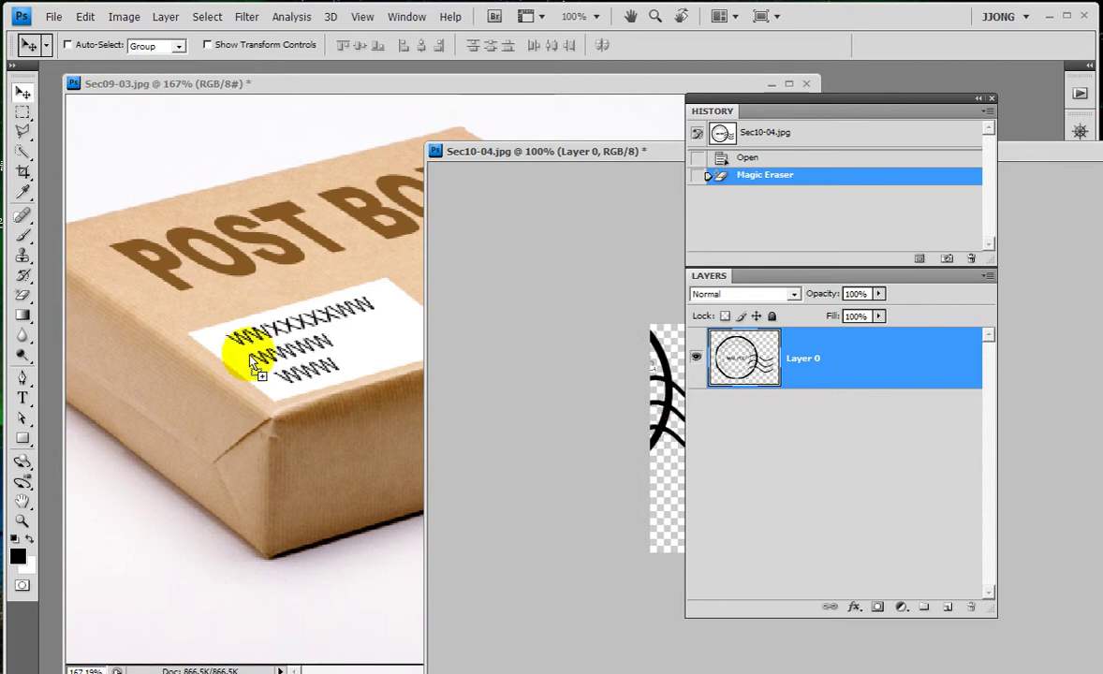
mouse_move(272, 328)
left_mouse_down()
mouse_move(279, 238)
mouse_move(286, 262)
left_mouse_up()
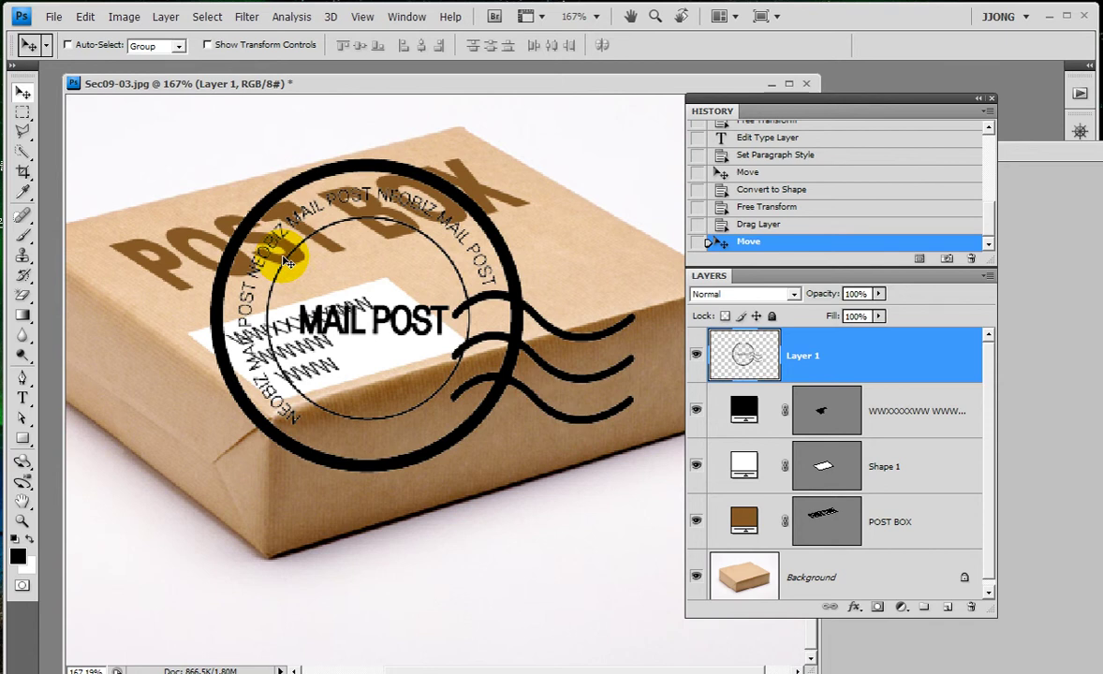
key("ctrl+t")
mouse_move(209, 154)
left_mouse_down()
mouse_move(354, 251)
mouse_move(437, 328)
left_mouse_up()
- Distort the stamp, moving it onto the box top and skewing it to the box angle
right_click(530, 343)
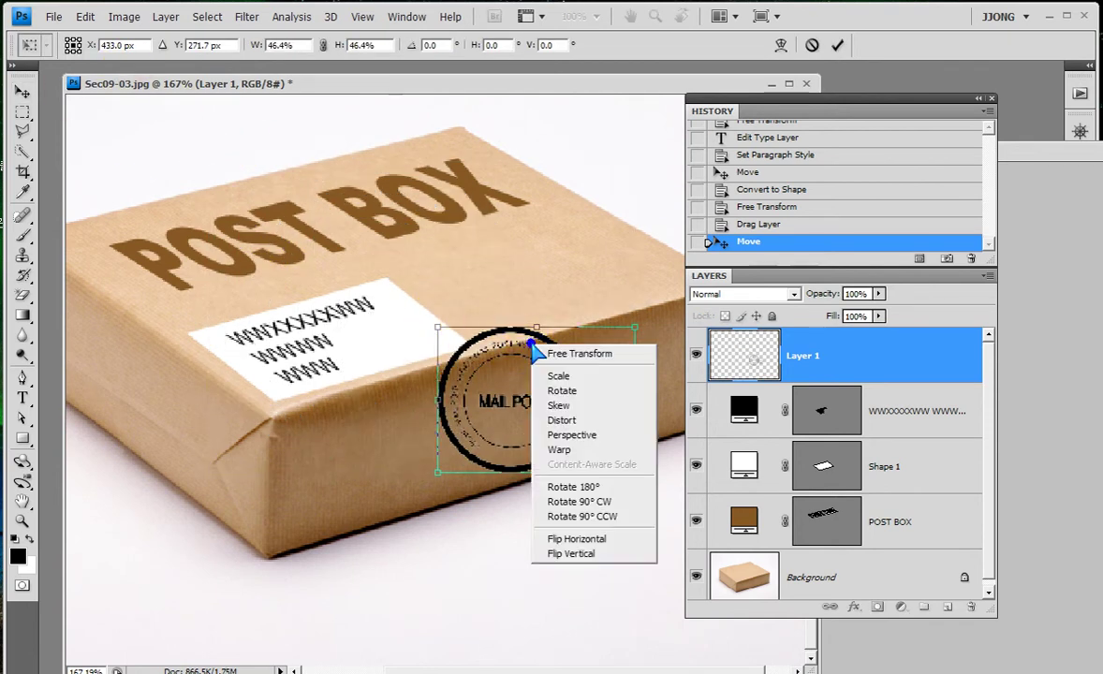
left_click(567, 420)
left_click_drag(538, 391, 475, 267)
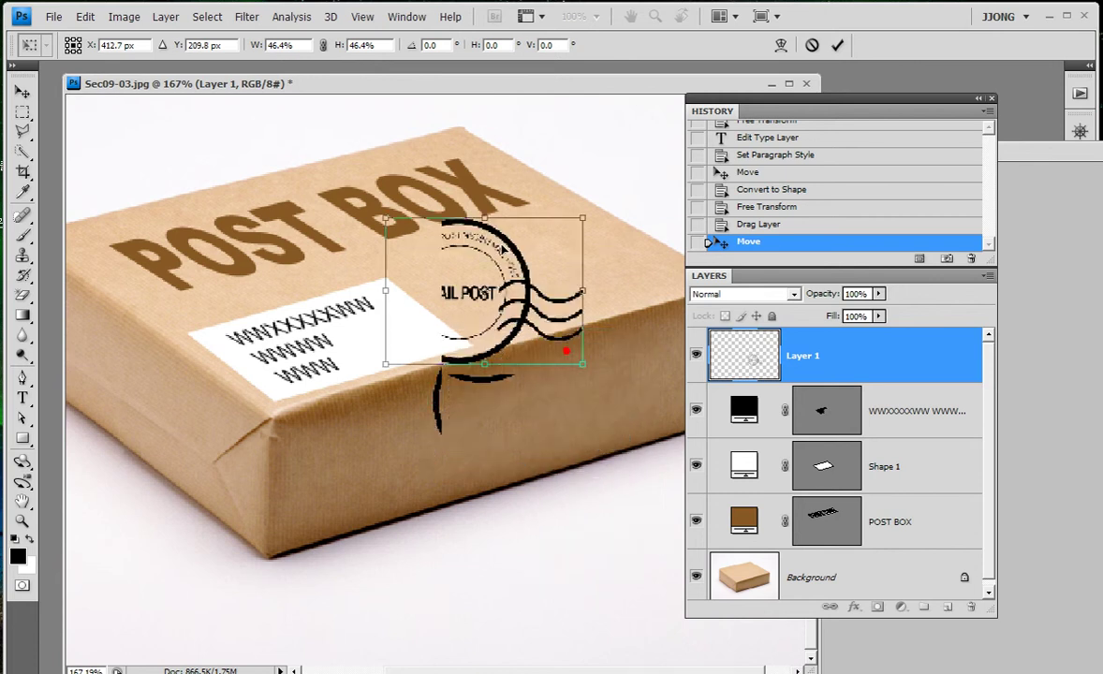
left_click_drag(477, 207, 468, 209)
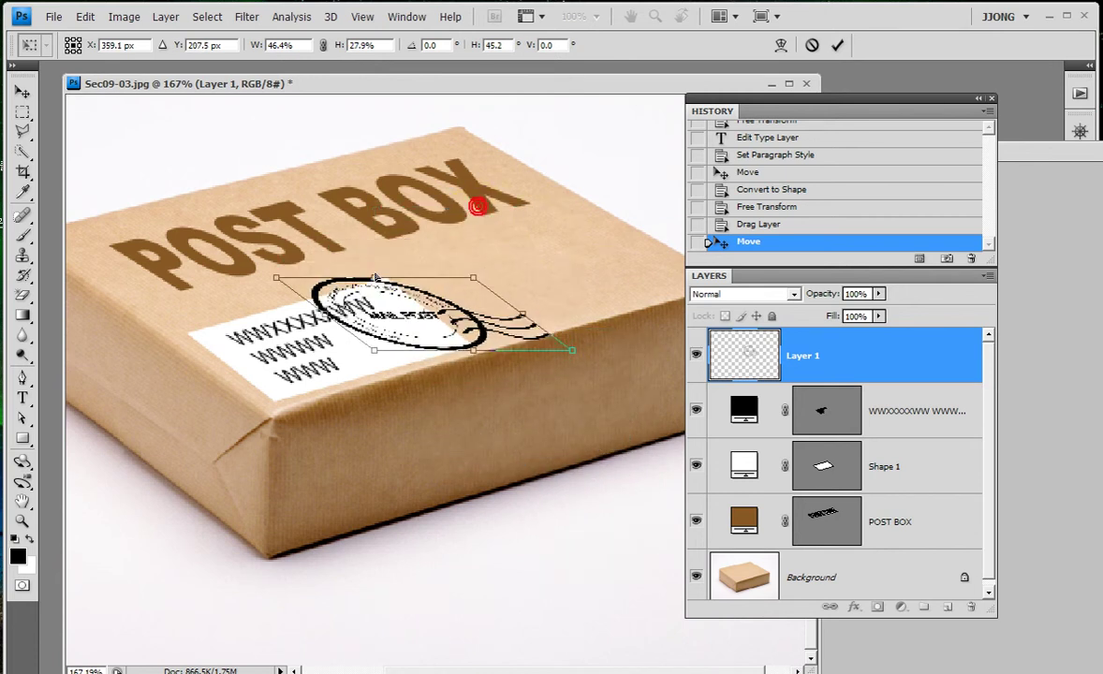
mouse_move(521, 309)
left_mouse_down()
mouse_move(499, 289)
mouse_move(492, 259)
left_mouse_up()
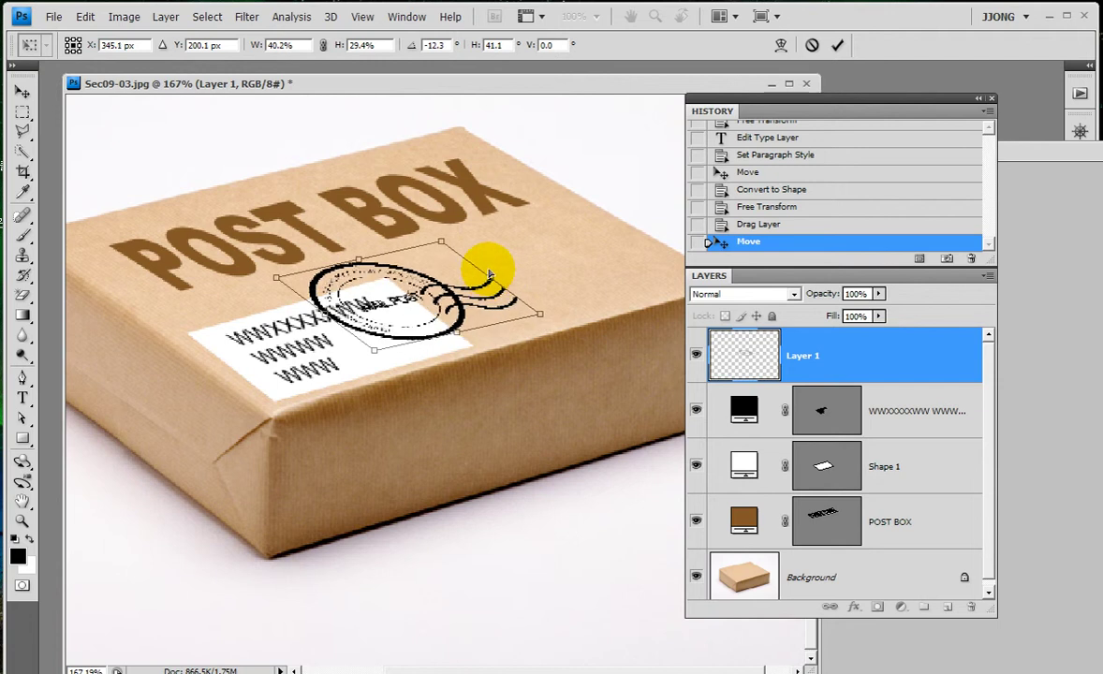
left_click_drag(423, 315, 471, 313)
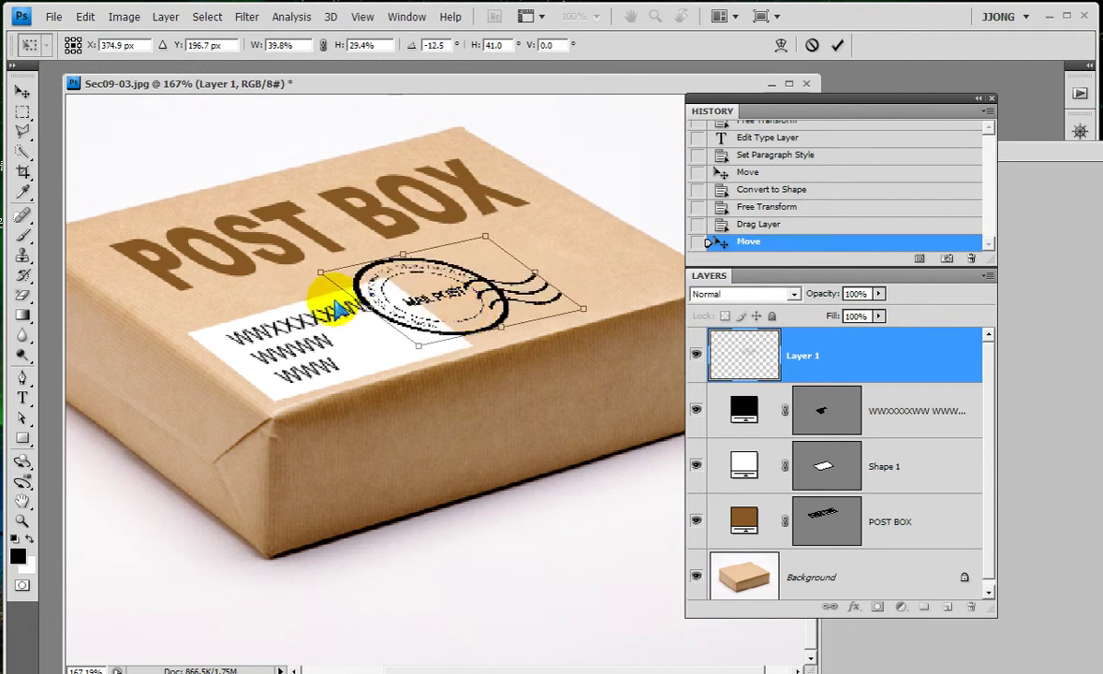
left_click_drag(322, 273, 356, 281)
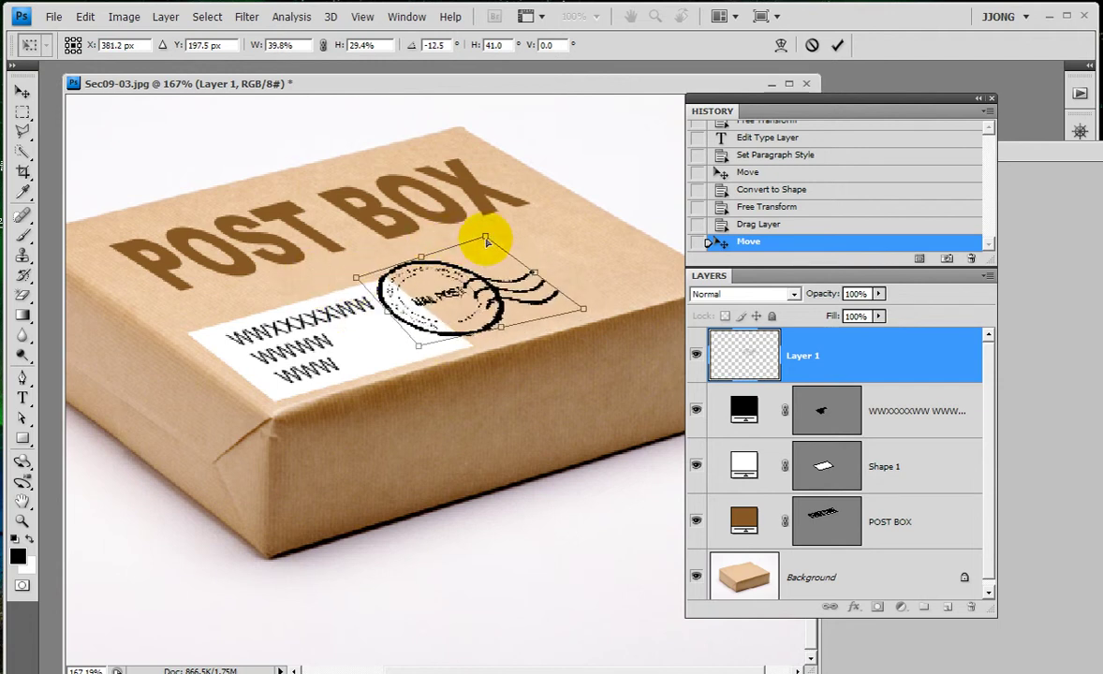
- Refine the stamp's corners to flatten it over the label's right end, then commit
mouse_move(485, 237)
left_mouse_down()
mouse_move(502, 251)
mouse_move(496, 241)
left_mouse_up()
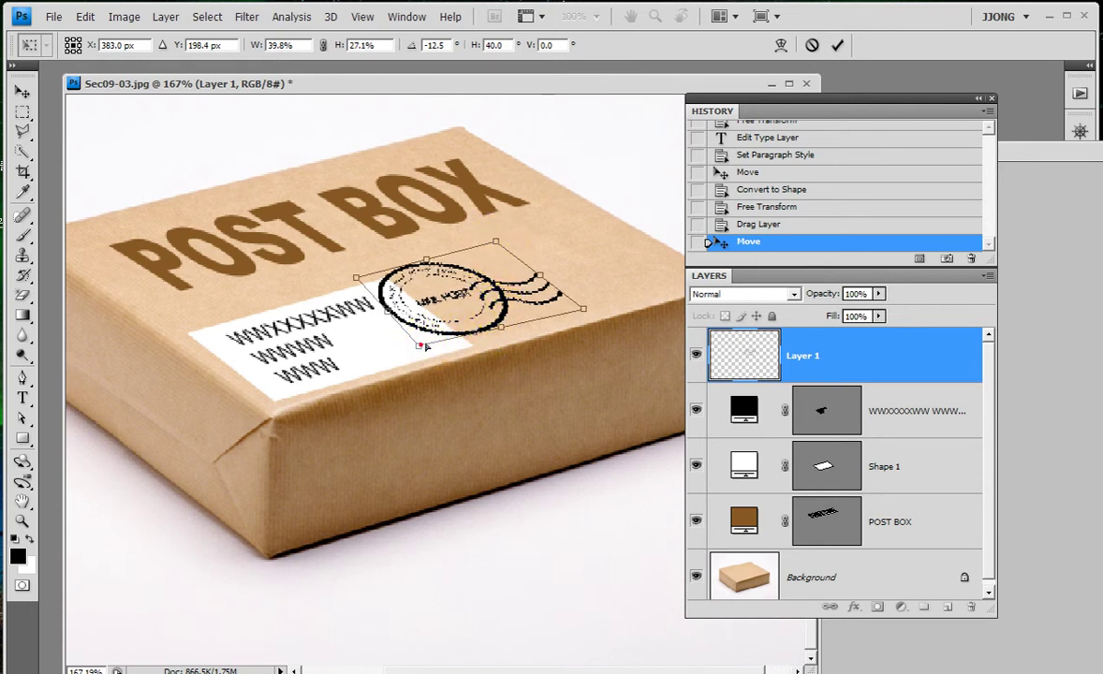
left_click_drag(420, 348, 430, 339)
left_click_drag(498, 277, 504, 277)
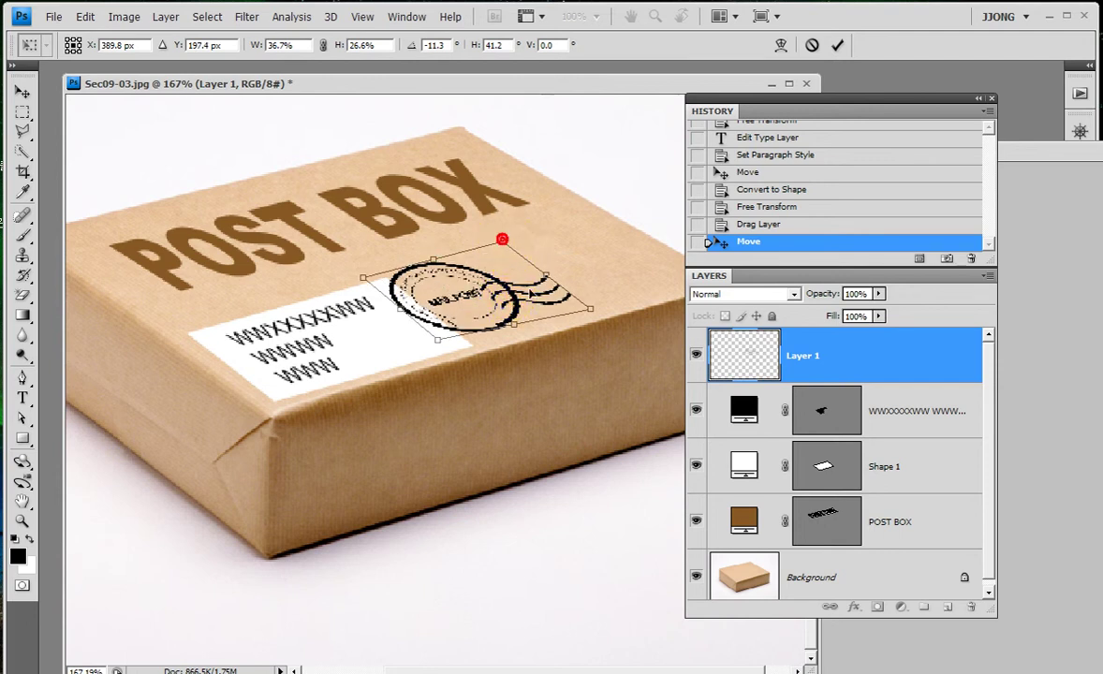
left_click_drag(589, 308, 575, 297)
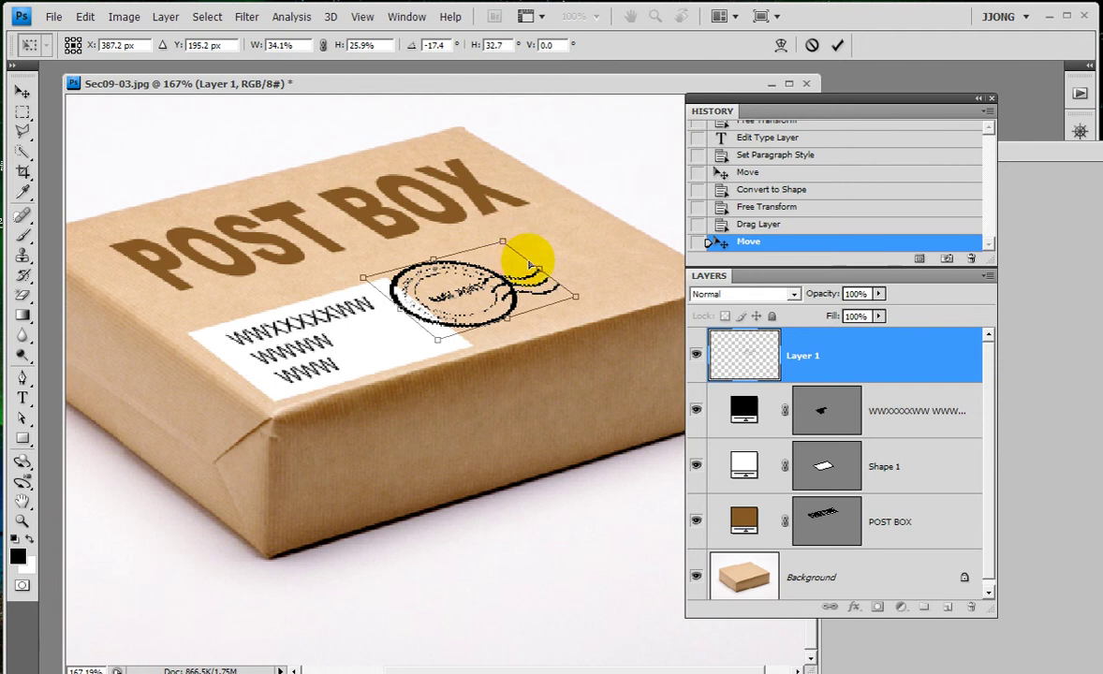
left_click_drag(530, 267, 530, 278)
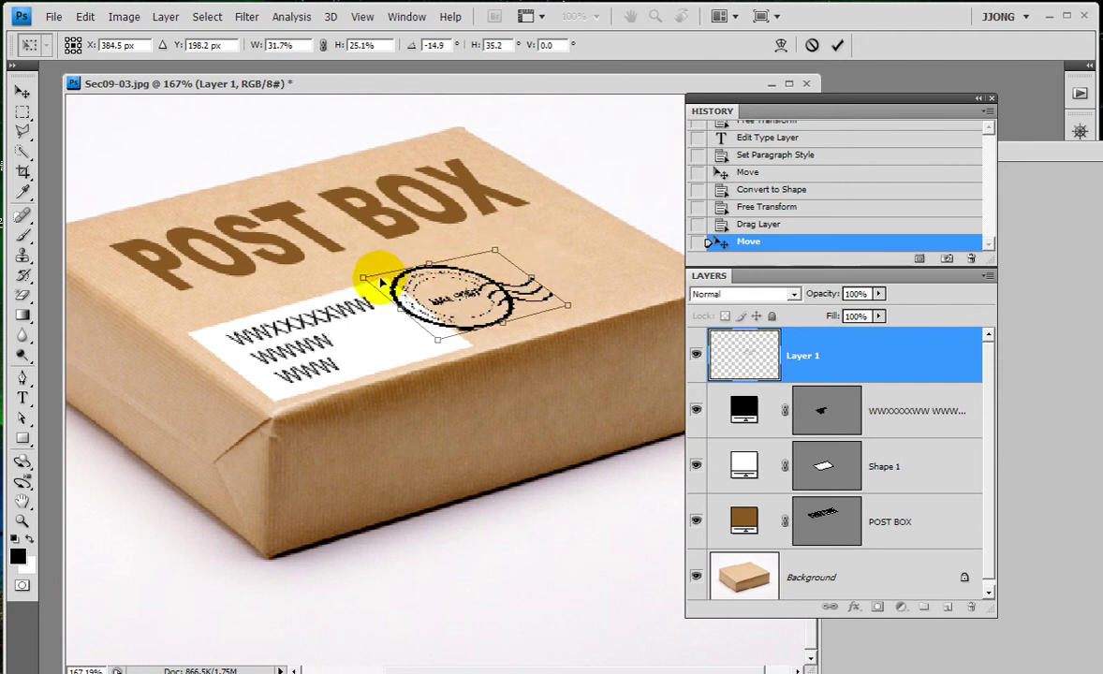
left_click_drag(364, 278, 373, 283)
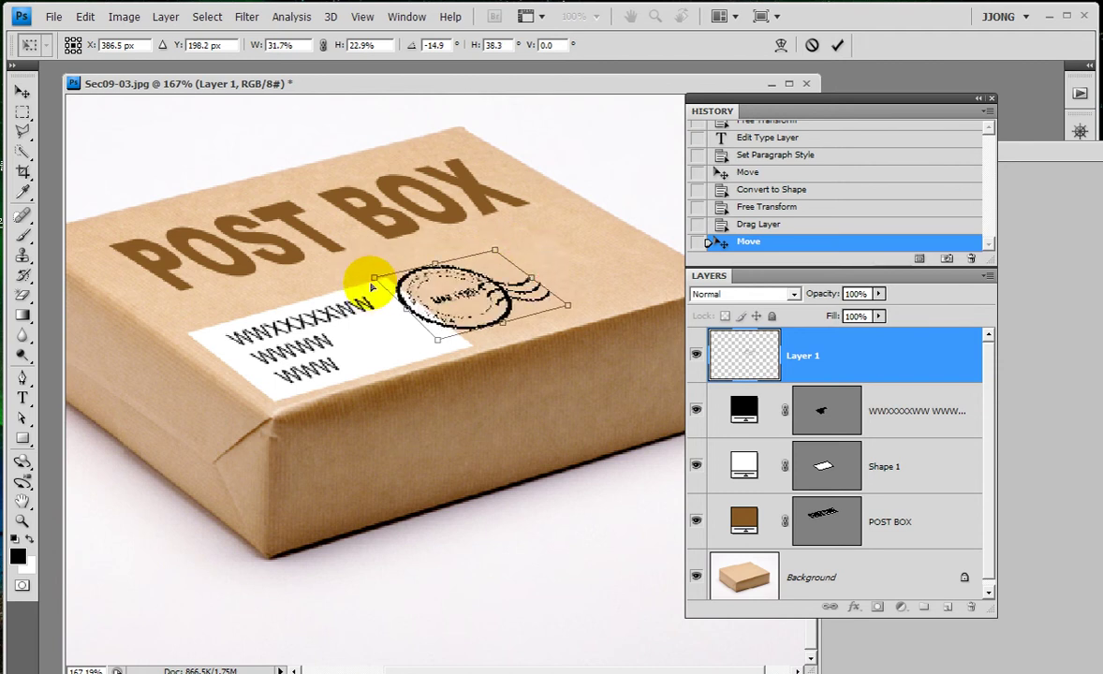
left_click_drag(482, 299, 452, 304)
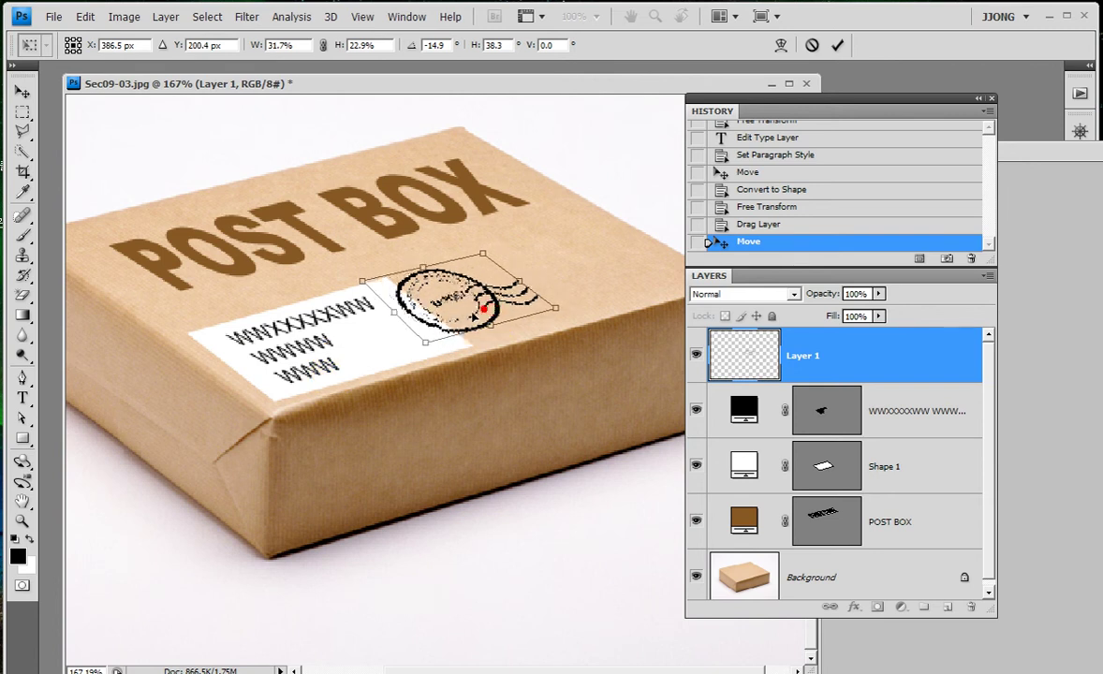
key("Return")
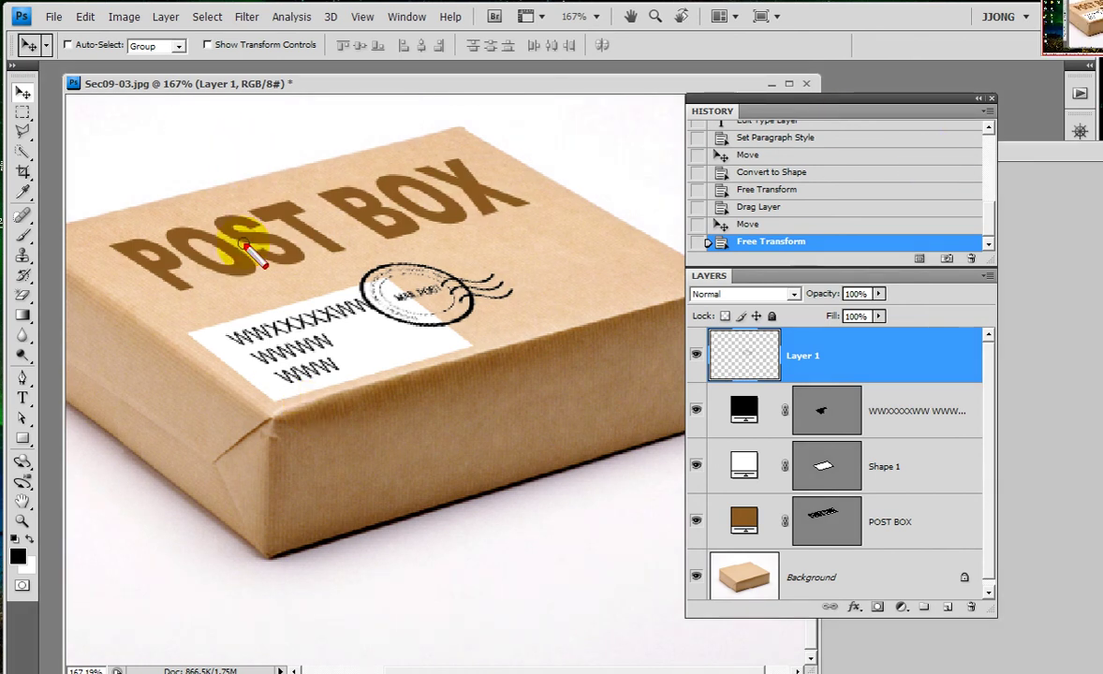
- Hide all panels and show the finished box composite in Full Screen Mode
key("Tab")
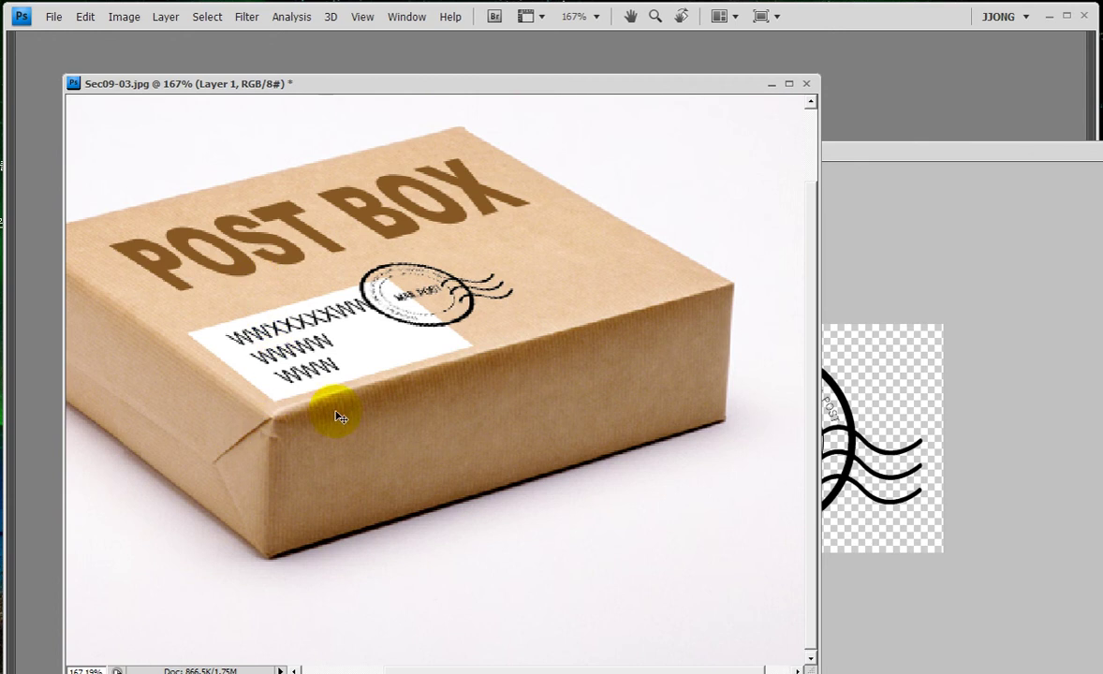
left_click(786, 85)
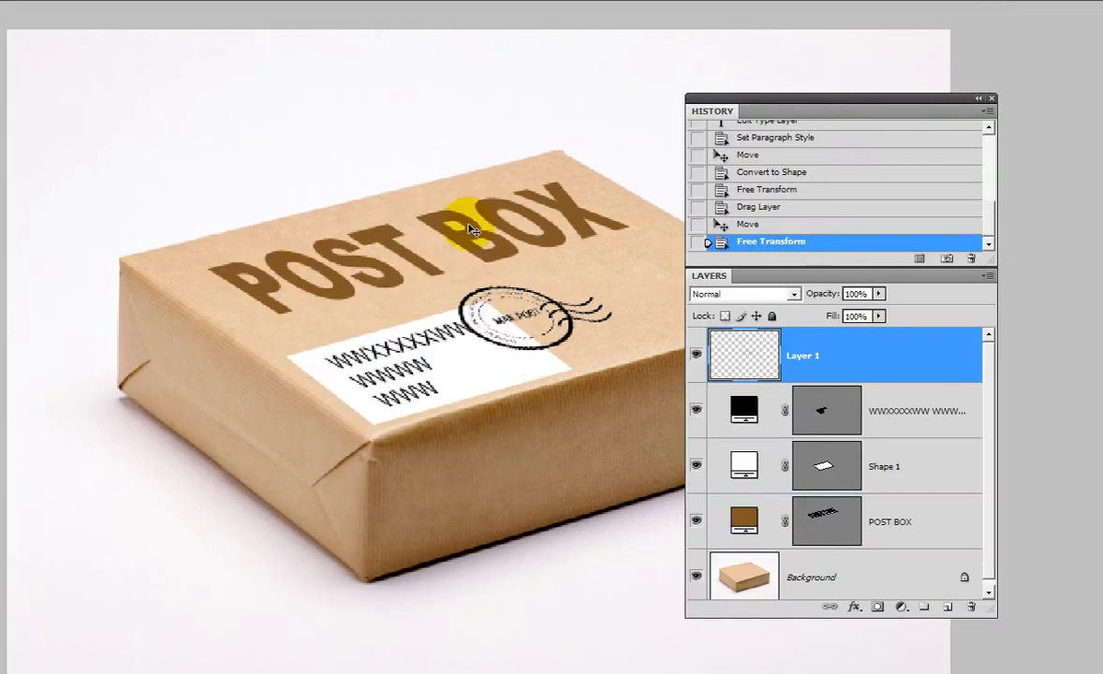